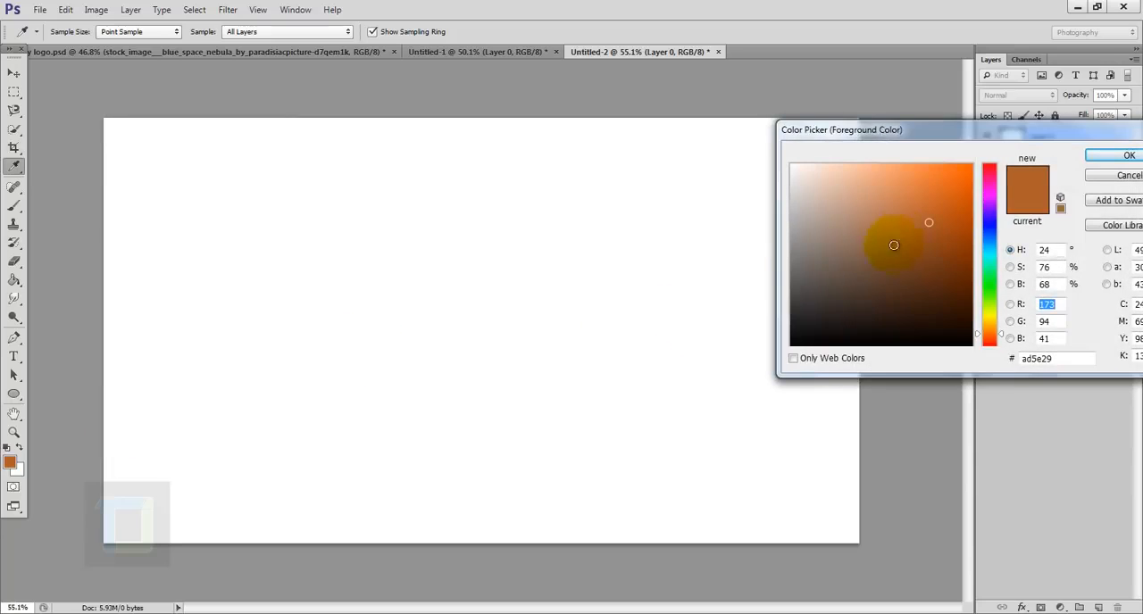
- Set the foreground color to brown #a55521 and fill the background layer with it using the Paint Bucket
{"action": "left_click", "coordinate": [926, 233]}
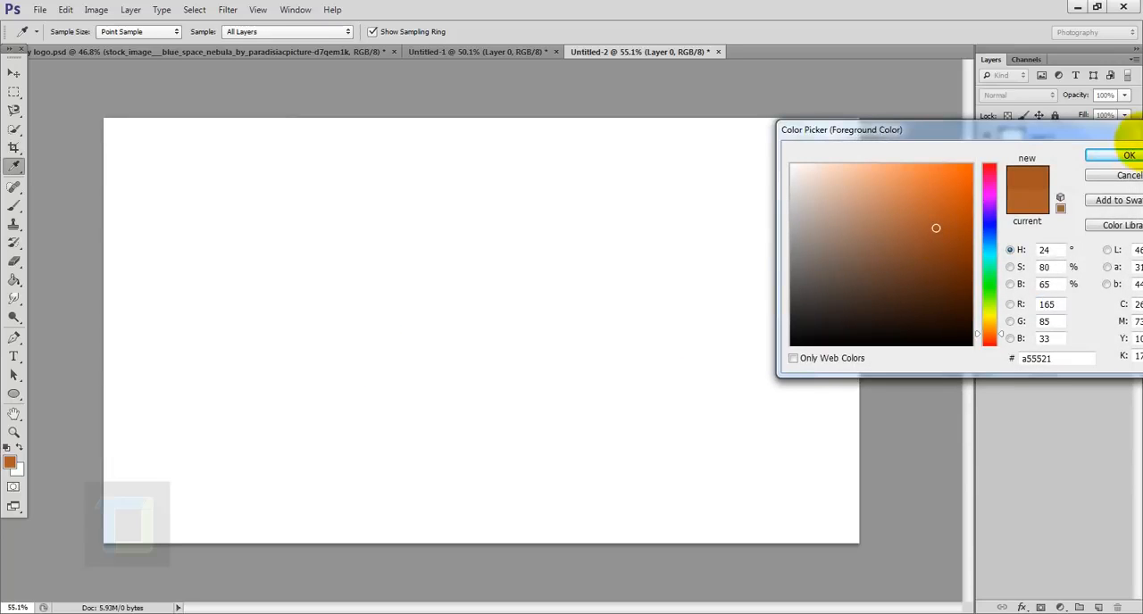
{"action": "left_click", "coordinate": [1127, 156]}
{"action": "key", "text": "g"}
{"action": "left_click", "coordinate": [474, 304]}
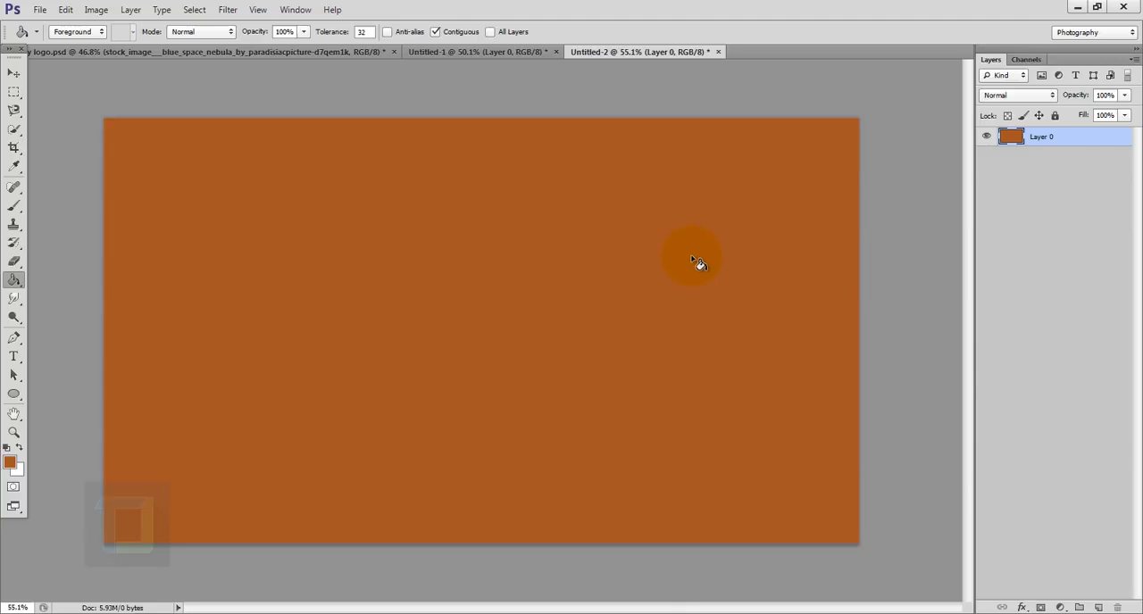
- Draw a circle about 764 px in diameter with the Ellipse Tool and fill it with white
{"action": "left_click", "coordinate": [13, 394]}
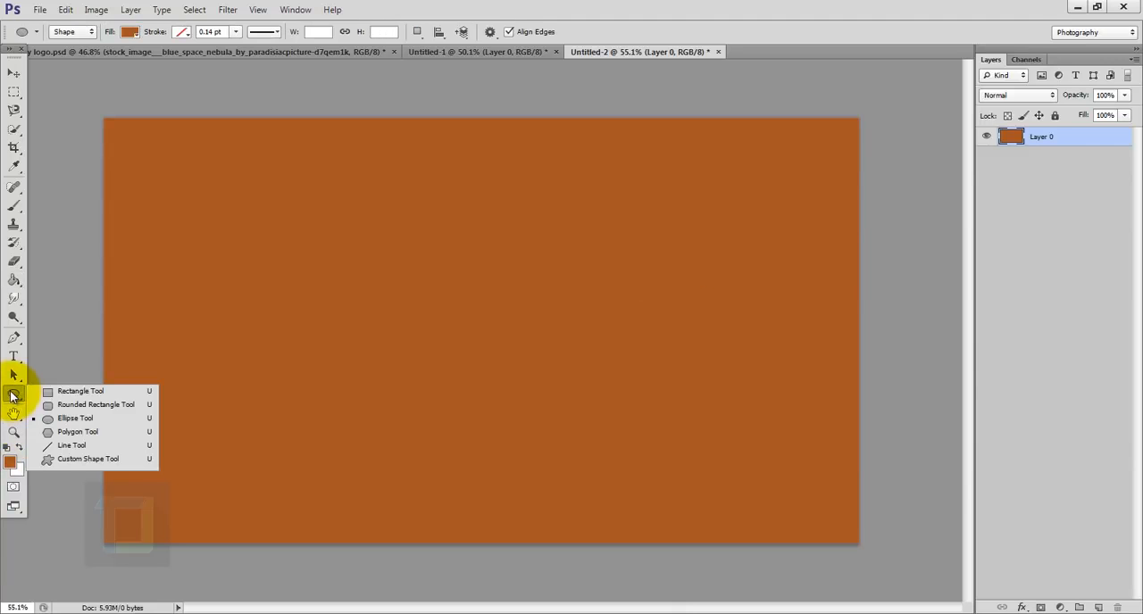
{"action": "left_click", "coordinate": [65, 420]}
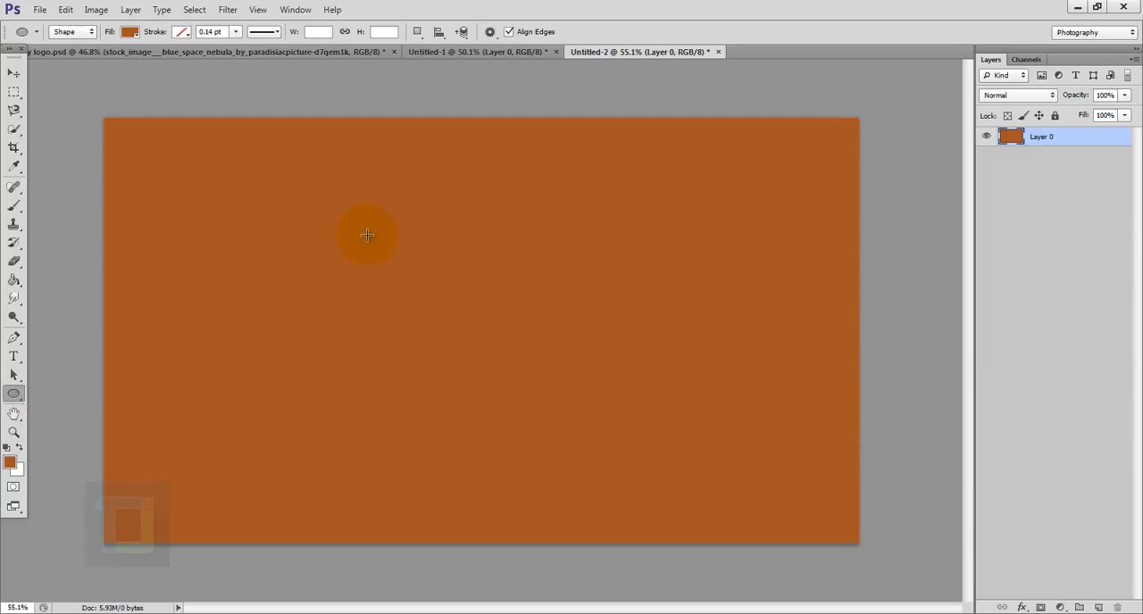
{"action": "mouse_move", "coordinate": [319, 205]}
{"action": "left_mouse_down"}
{"action": "mouse_move", "coordinate": [684, 474]}
{"action": "mouse_move", "coordinate": [740, 500]}
{"action": "mouse_move", "coordinate": [669, 465]}
{"action": "mouse_move", "coordinate": [722, 479]}
{"action": "mouse_move", "coordinate": [630, 242]}
{"action": "mouse_move", "coordinate": [497, 335]}
{"action": "mouse_move", "coordinate": [487, 275]}
{"action": "mouse_move", "coordinate": [666, 447]}
{"action": "mouse_move", "coordinate": [748, 508]}
{"action": "left_mouse_up"}
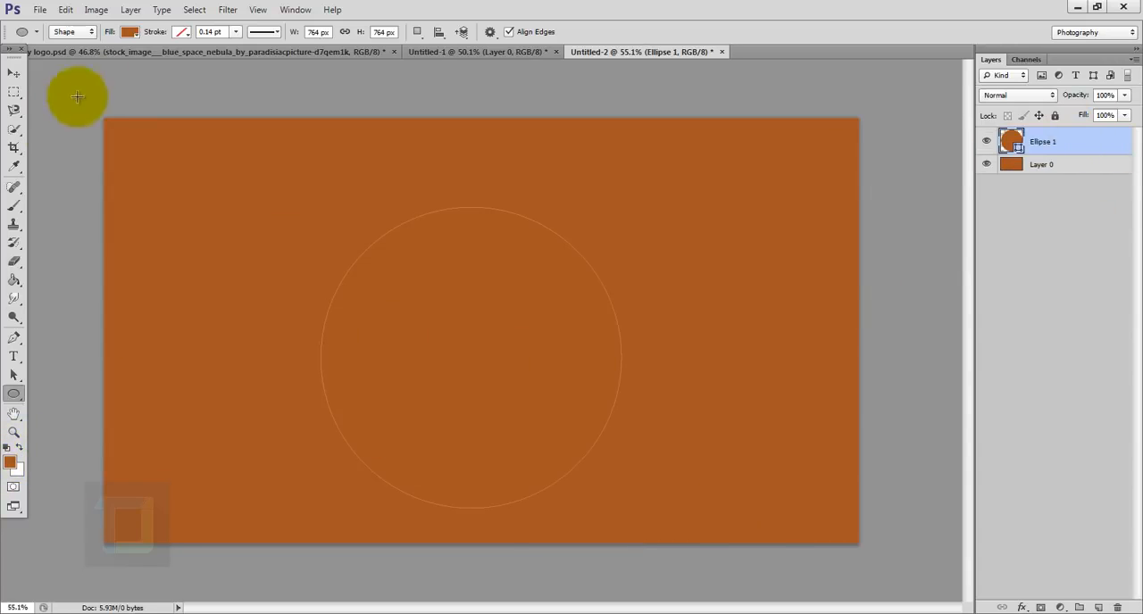
{"action": "left_click", "coordinate": [134, 36]}
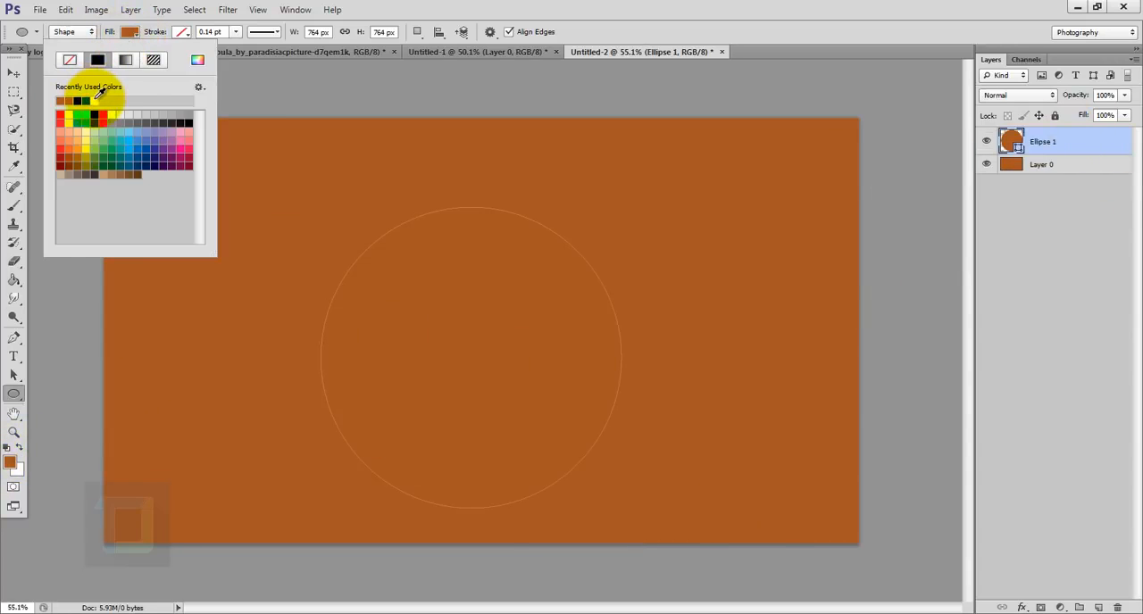
{"action": "left_click", "coordinate": [111, 113]}
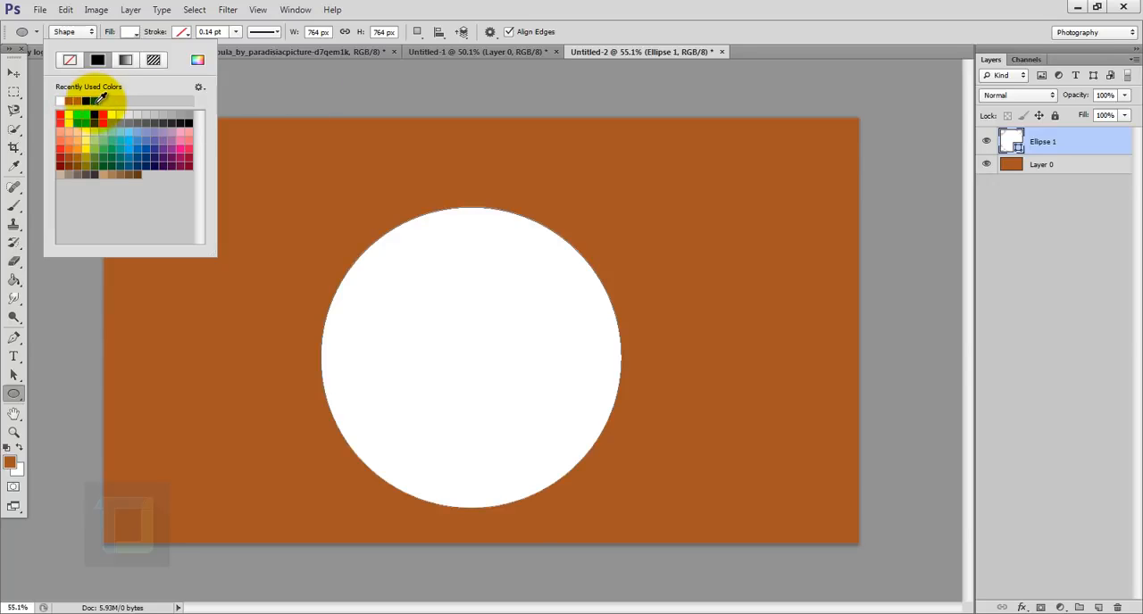
{"action": "left_click", "coordinate": [1036, 134]}
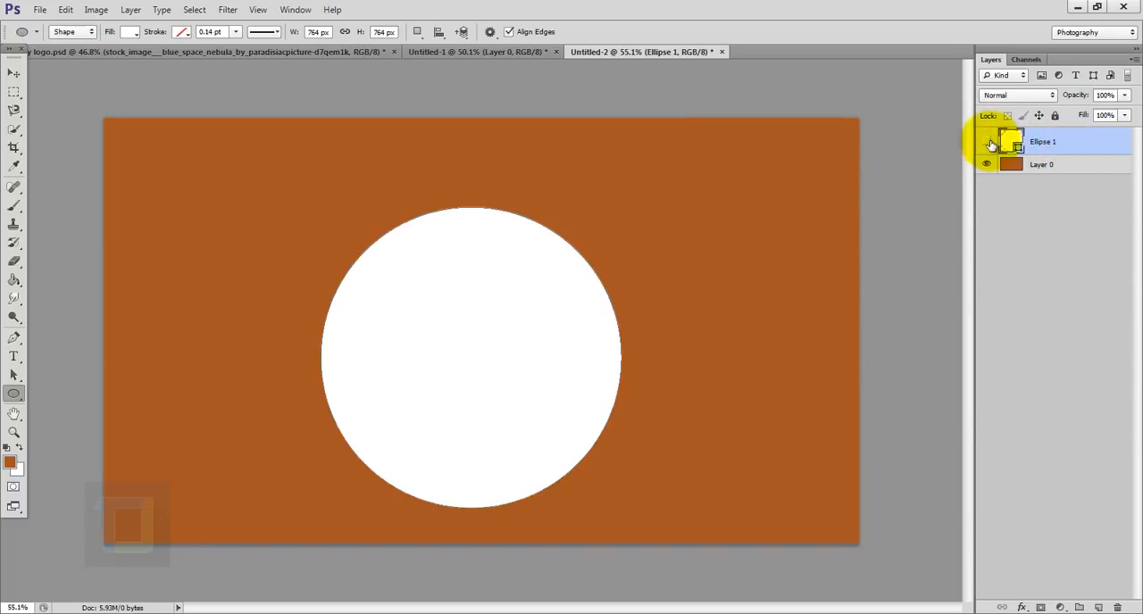
- Center the white circle vertically and horizontally on the whole canvas, then clear the selection
{"action": "key", "text": "ctrl+a"}
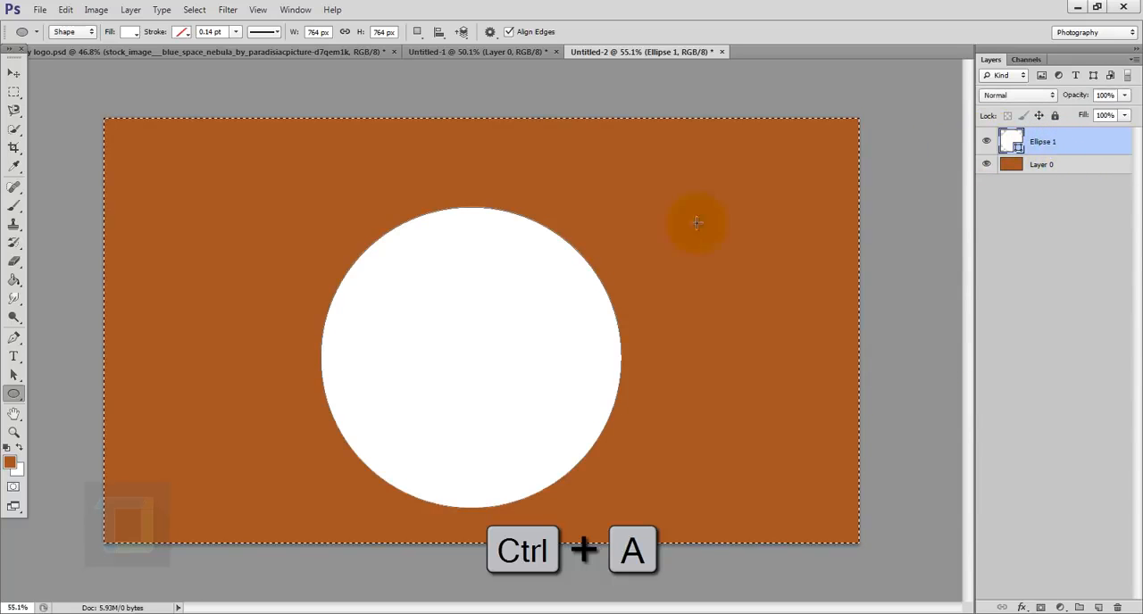
{"action": "left_click", "coordinate": [15, 72]}
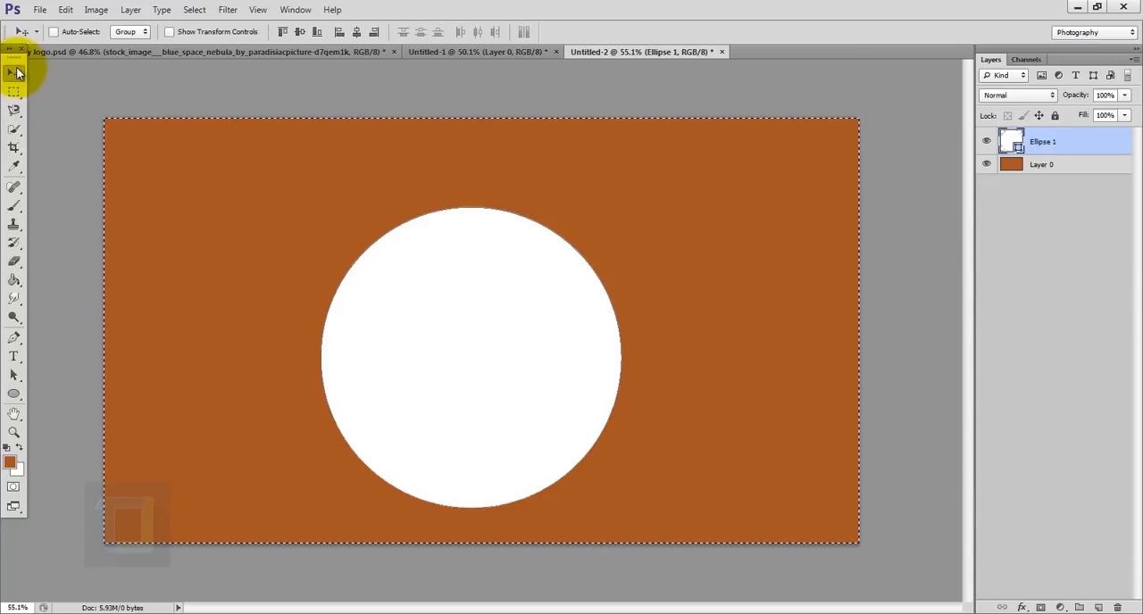
{"action": "left_click", "coordinate": [300, 33]}
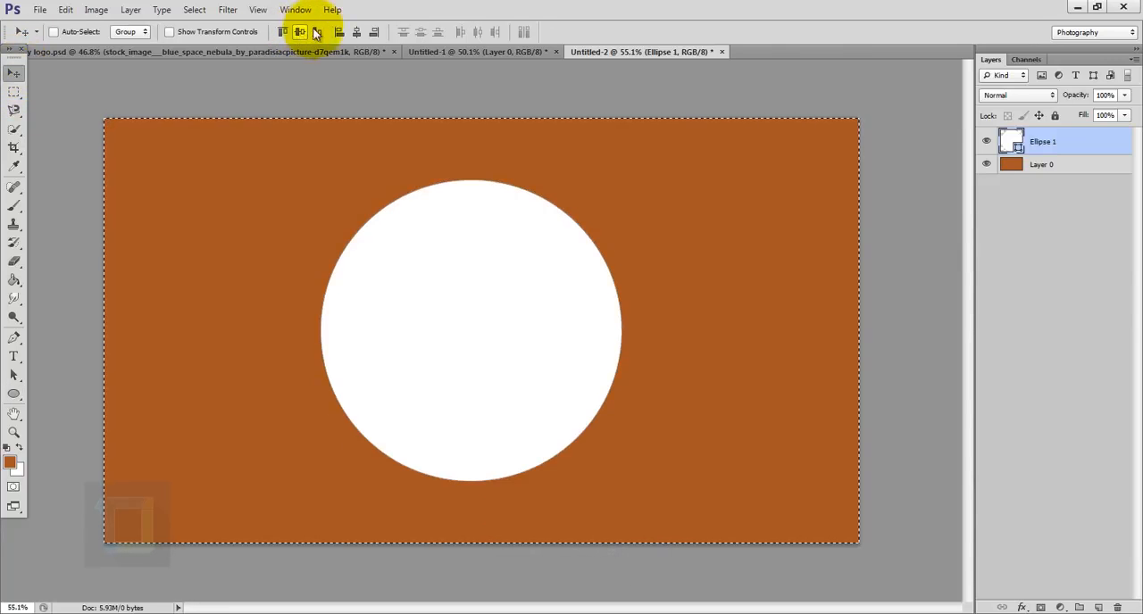
{"action": "left_click", "coordinate": [357, 33]}
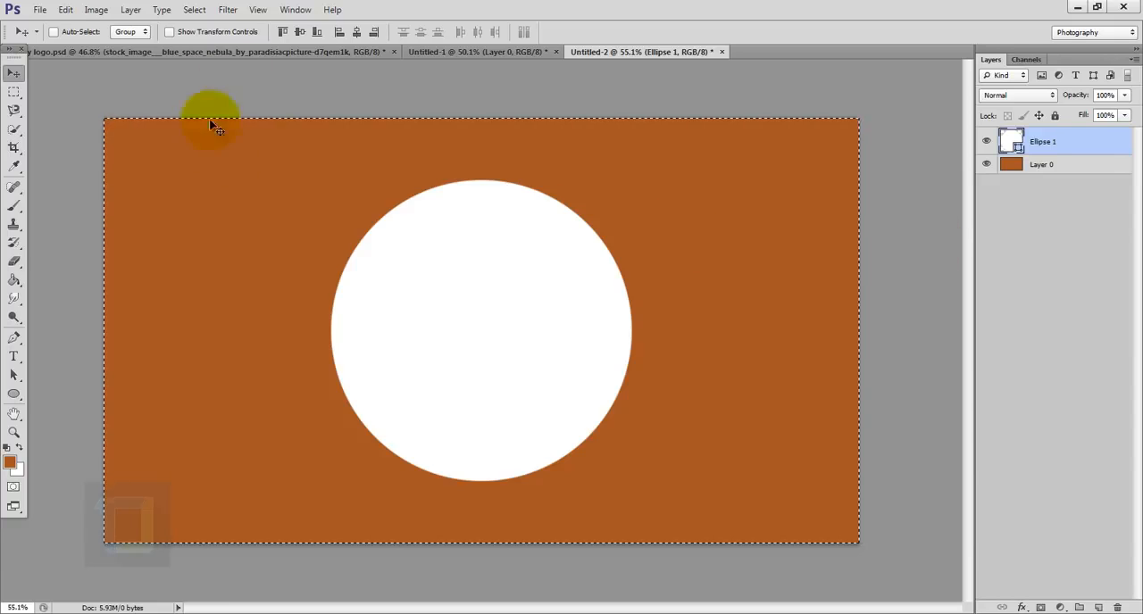
{"action": "left_click", "coordinate": [194, 10]}
{"action": "left_click", "coordinate": [205, 39]}
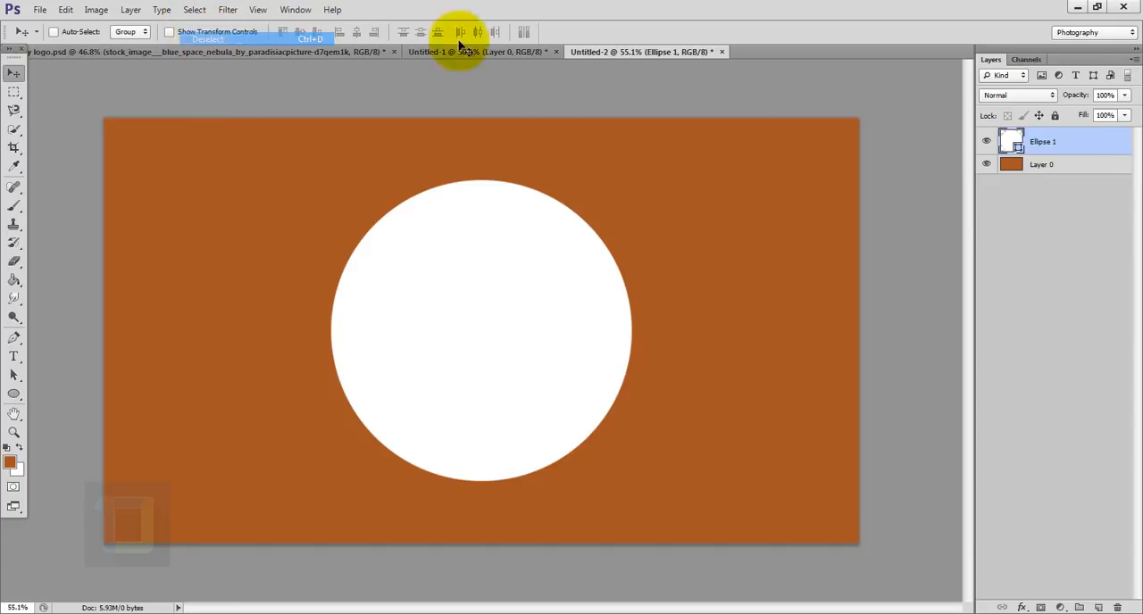
- Draw a second circle about 349 px in diameter and center it on the canvas over the large white circle
{"action": "key", "text": "u"}
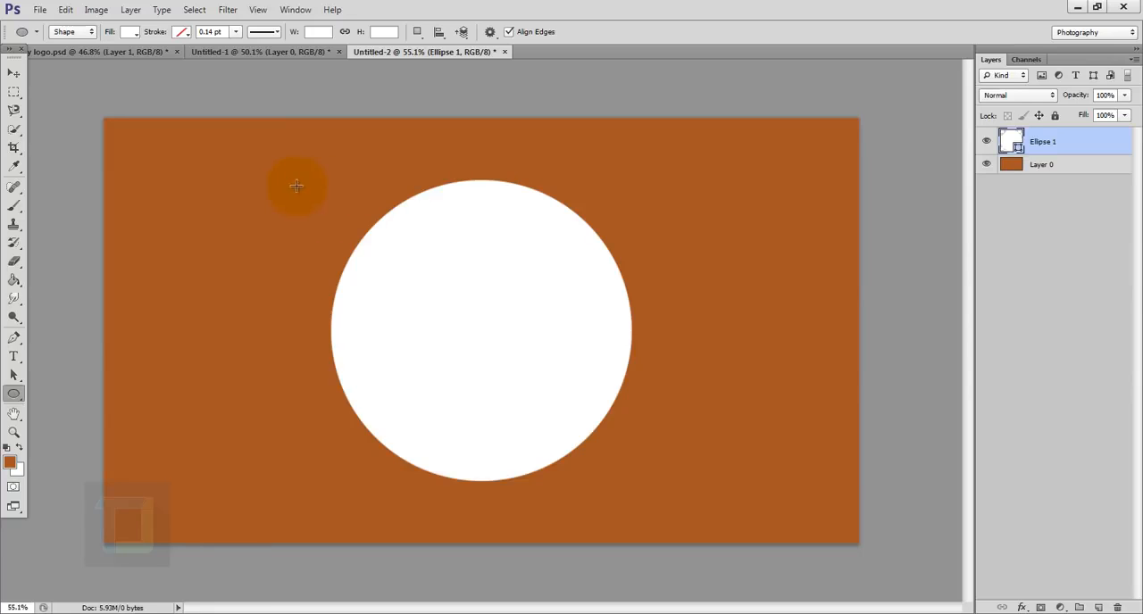
{"action": "left_click_drag", "start_coordinate": [157, 158], "coordinate": [294, 332]}
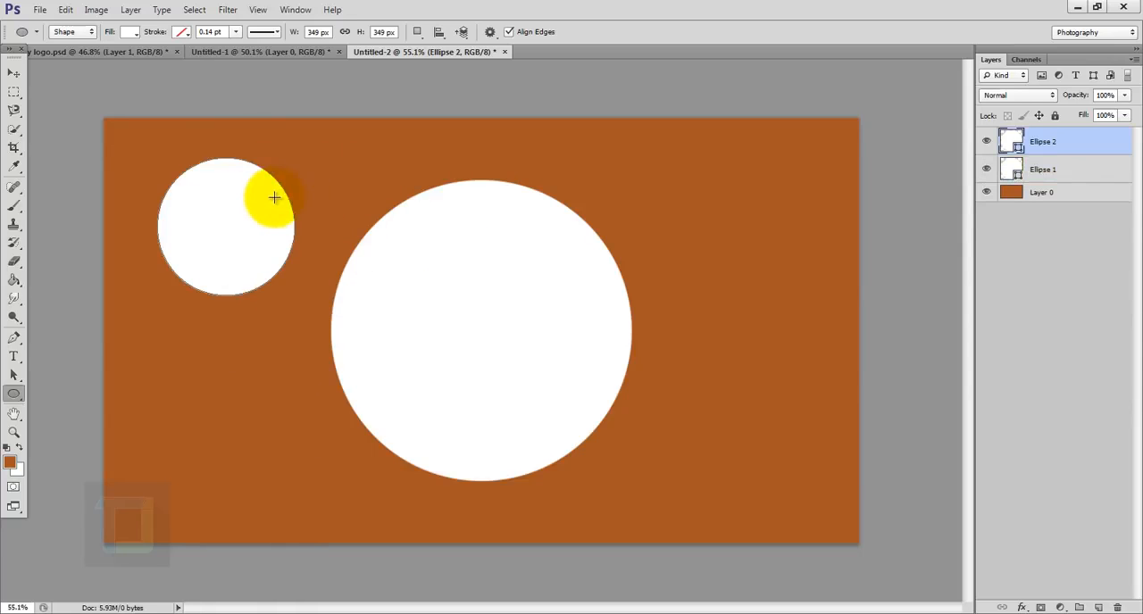
{"action": "key", "text": "ctrl+a"}
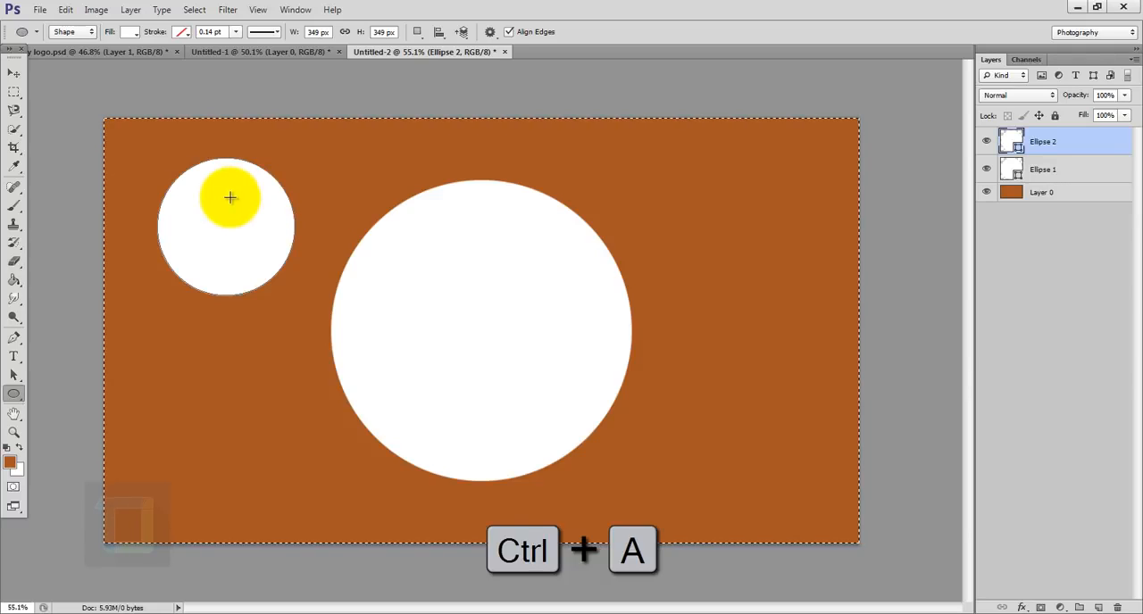
{"action": "left_click", "coordinate": [13, 72]}
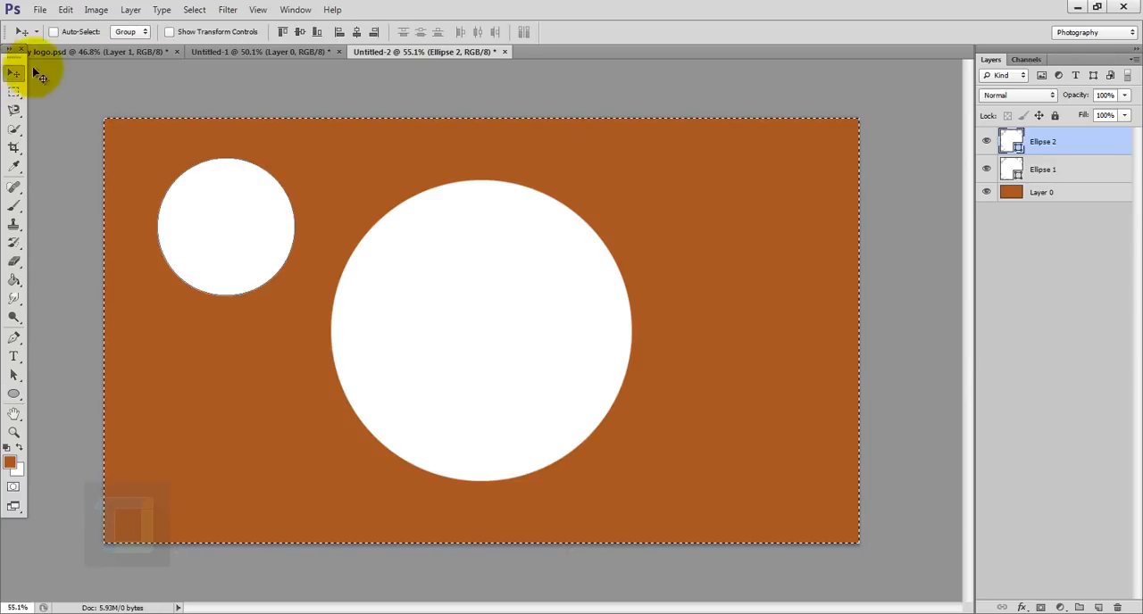
{"action": "left_click", "coordinate": [300, 32]}
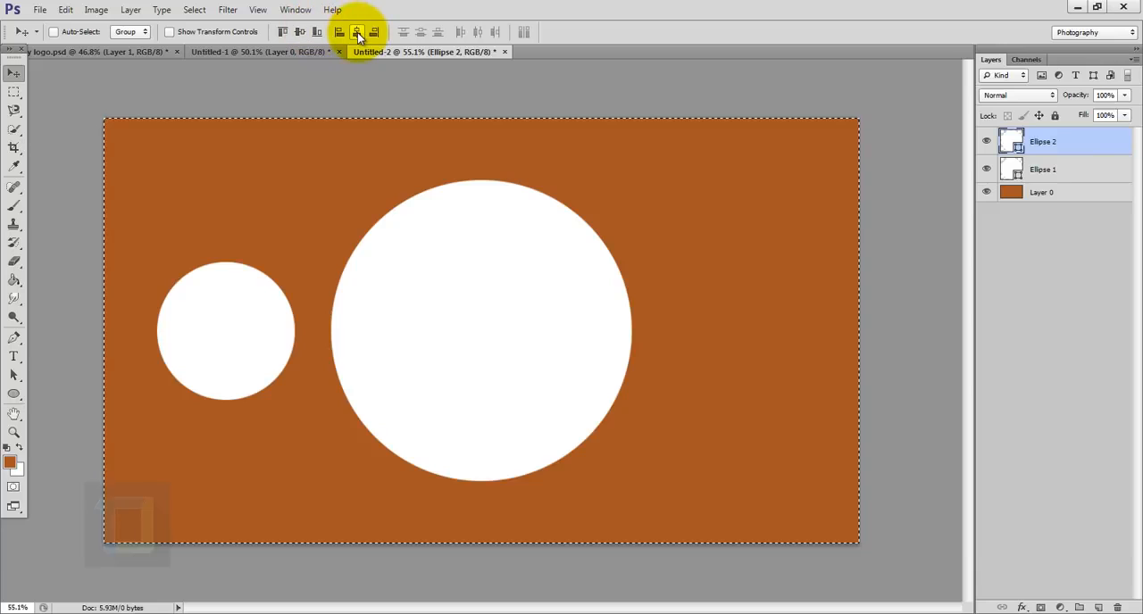
{"action": "left_click", "coordinate": [357, 32]}
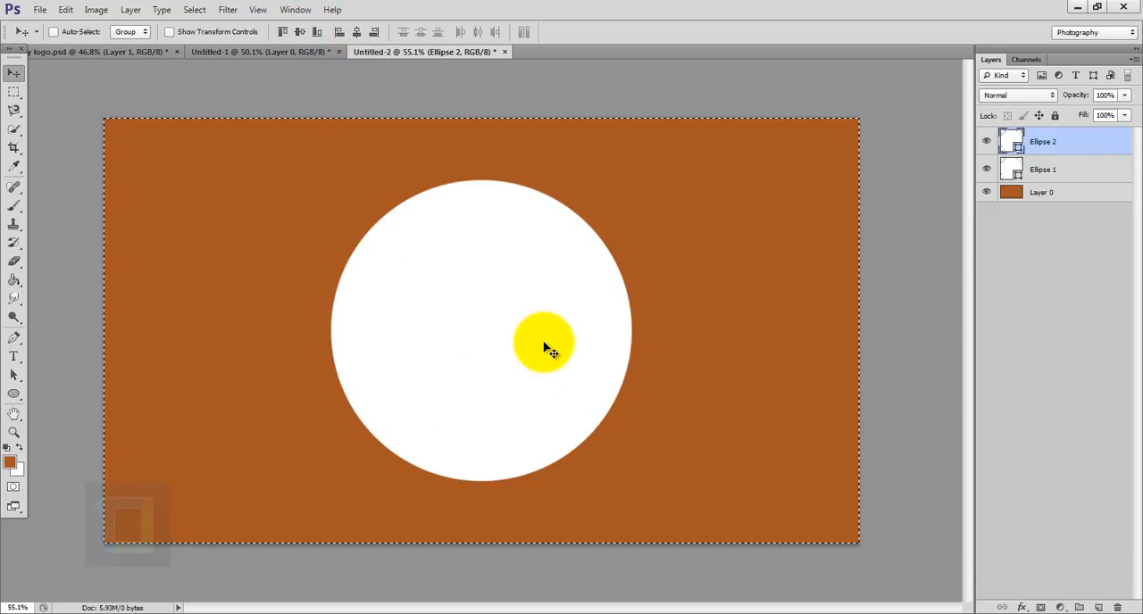
{"action": "left_click", "coordinate": [192, 9]}
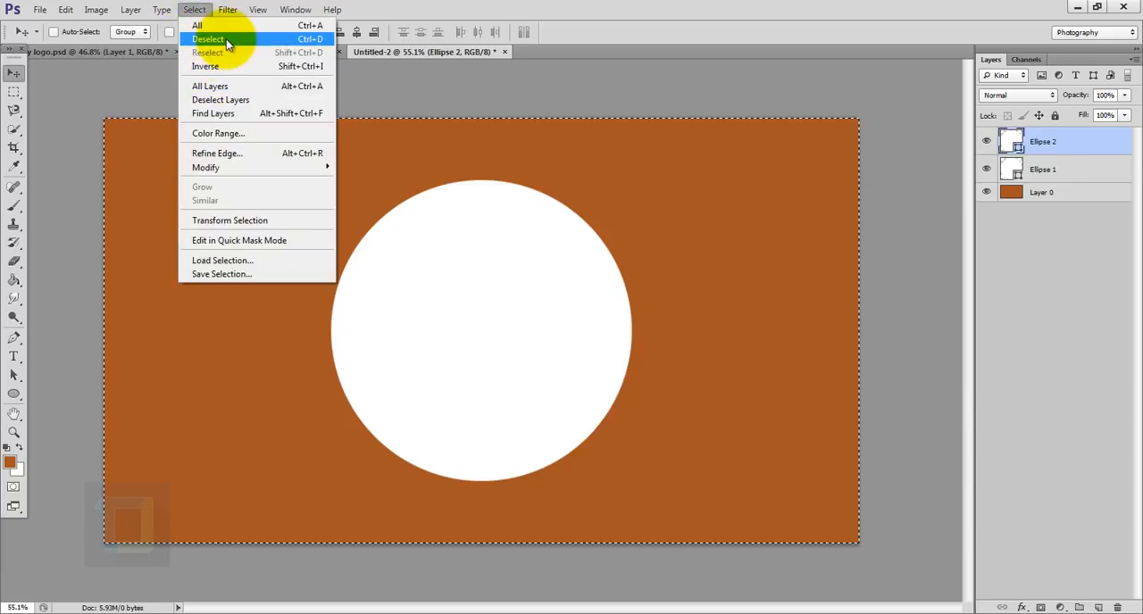
{"action": "left_click", "coordinate": [228, 39]}
{"action": "left_click", "coordinate": [989, 141]}
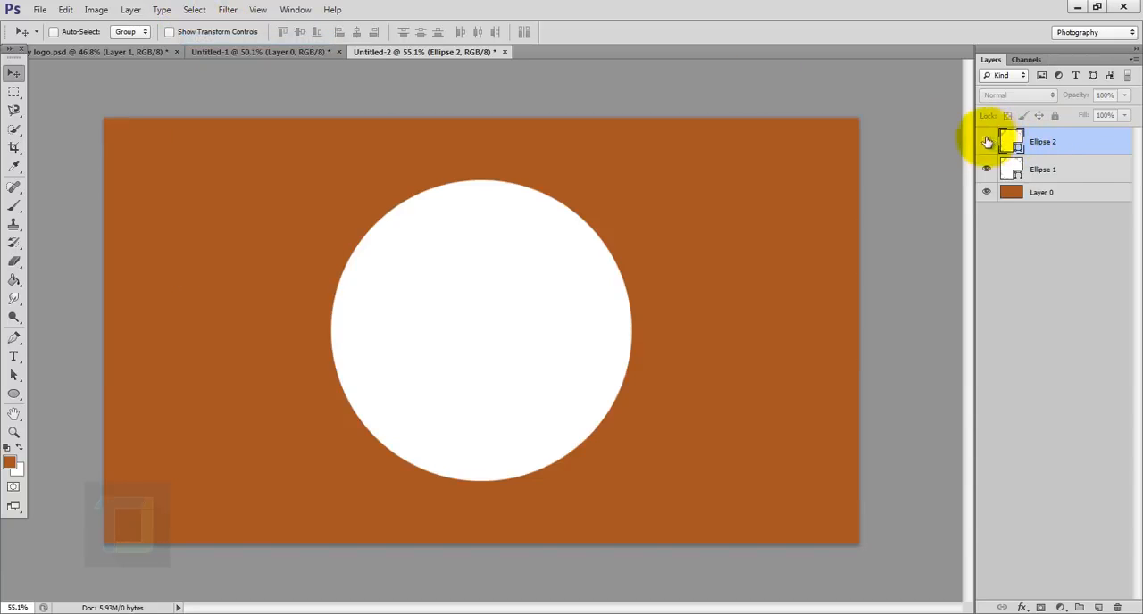
{"action": "left_click", "coordinate": [988, 140]}
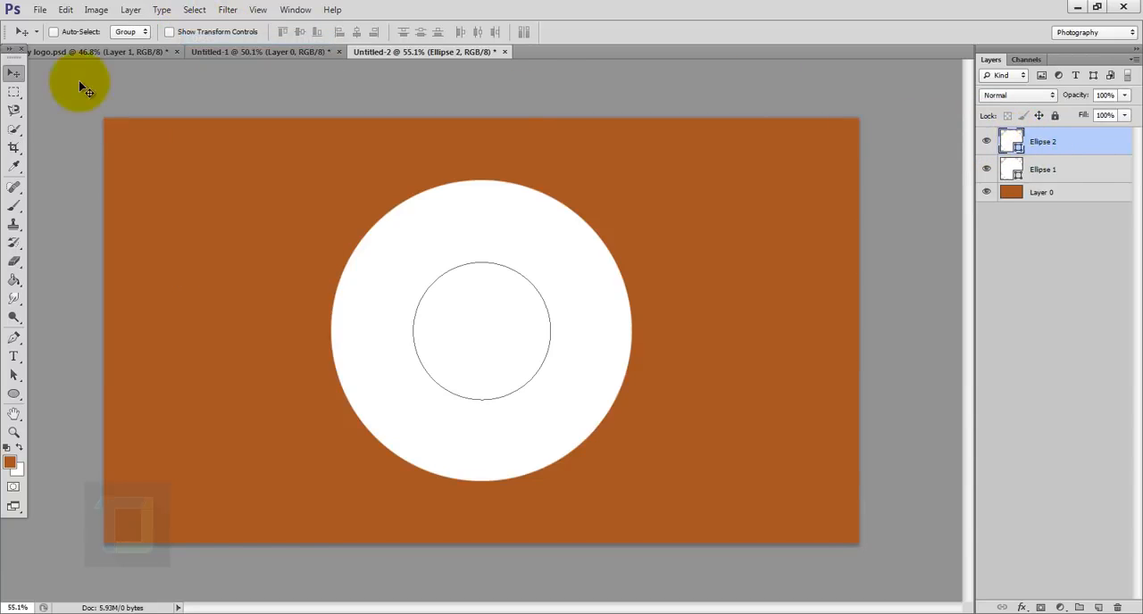
- Change the fill of the smaller circle to teal
{"action": "left_click", "coordinate": [13, 395]}
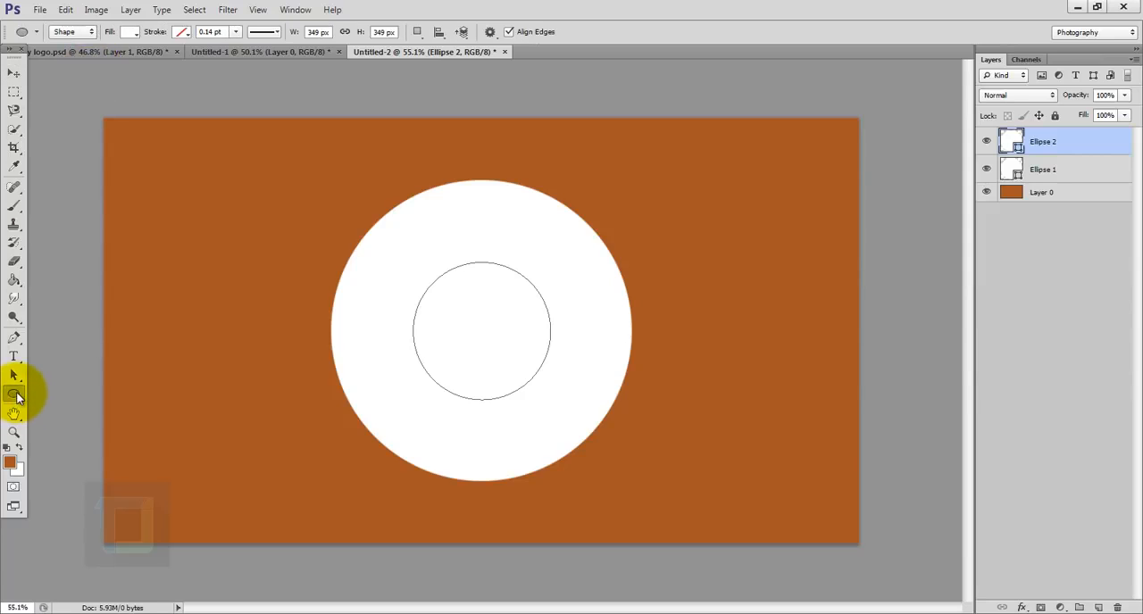
{"action": "left_click", "coordinate": [130, 32]}
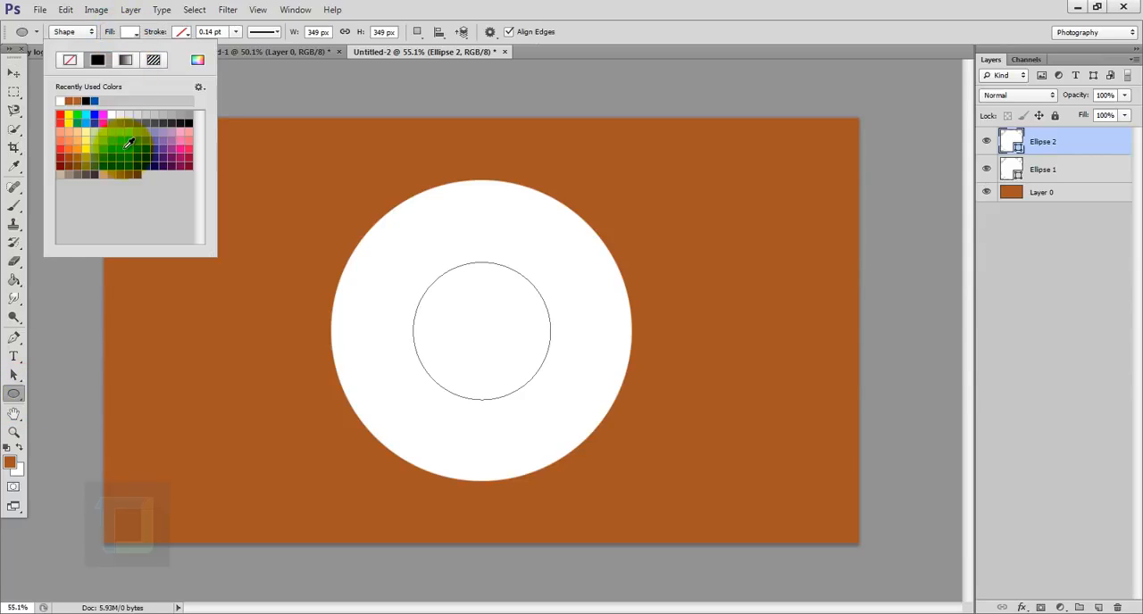
{"action": "left_click", "coordinate": [129, 144]}
{"action": "left_click", "coordinate": [1090, 146]}
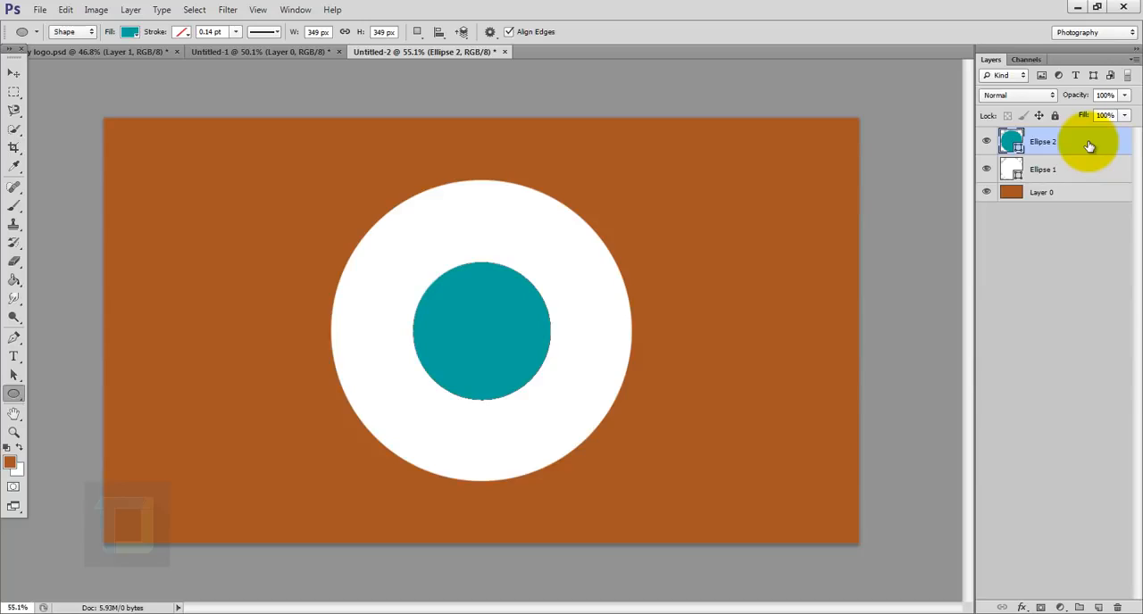
- Scale the teal circle proportionally from its center to about 211%, leaving a thin white rim around it
{"action": "key", "text": "ctrl+t"}
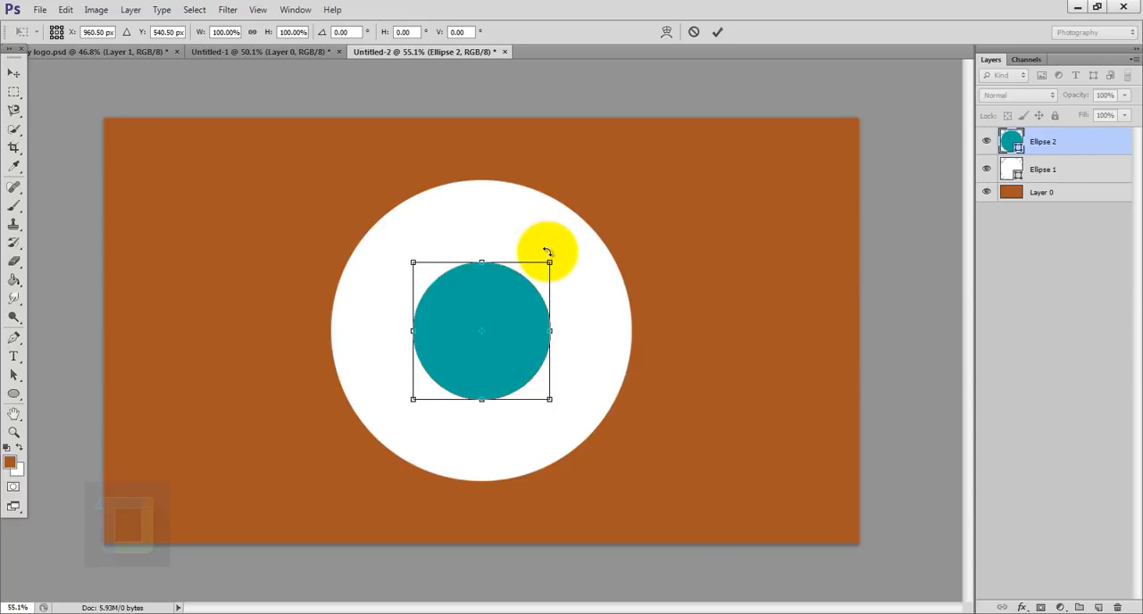
{"action": "key", "text": "alt+shift"}
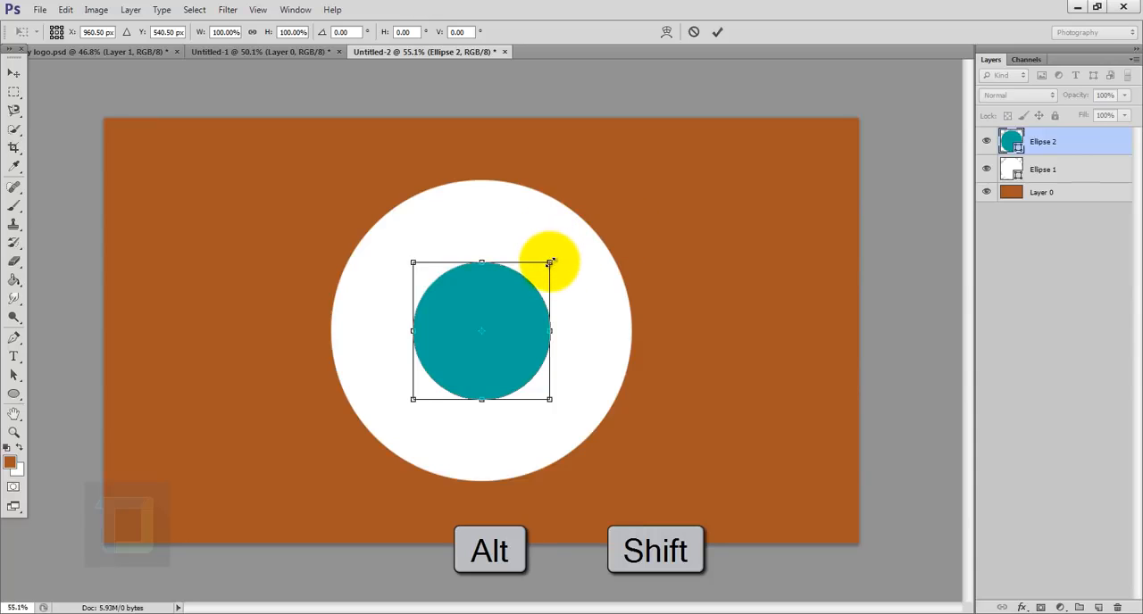
{"action": "left_click_drag", "start_coordinate": [550, 262], "coordinate": [626, 186]}
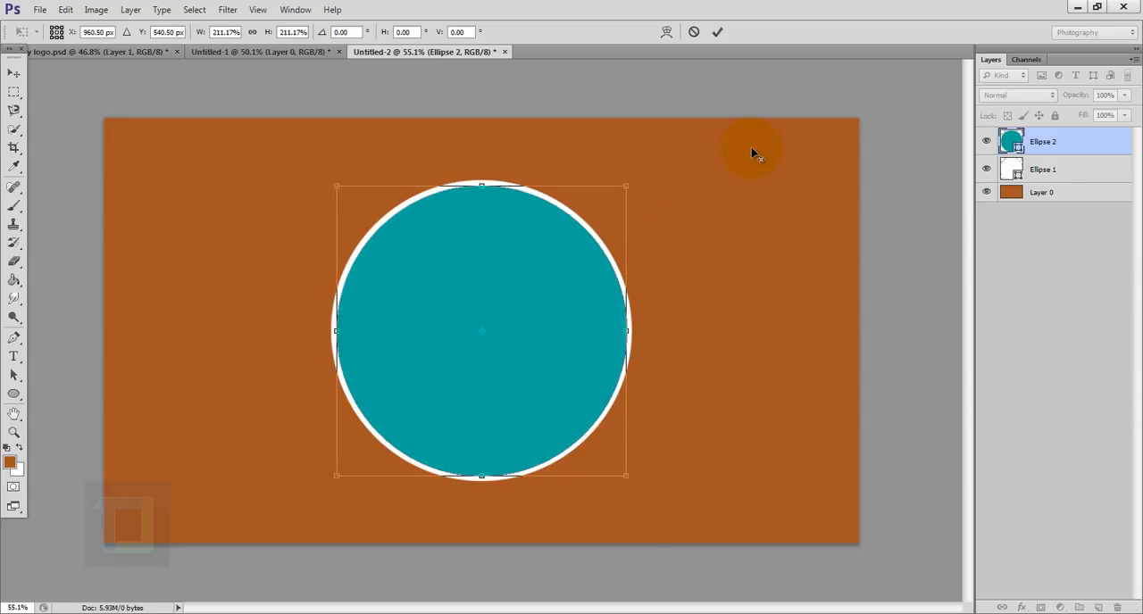
{"action": "left_click", "coordinate": [719, 33]}
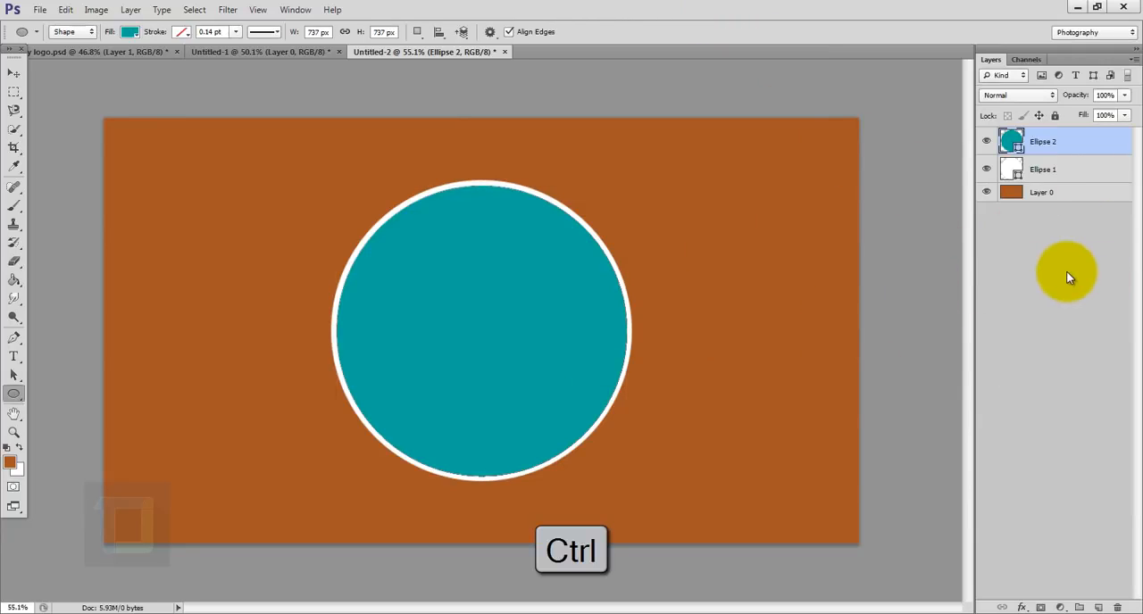
- Combine the two circle shapes with Subtract Front Shape to form a thin ring
{"action": "left_click", "coordinate": [1072, 170], "text": "ctrl"}
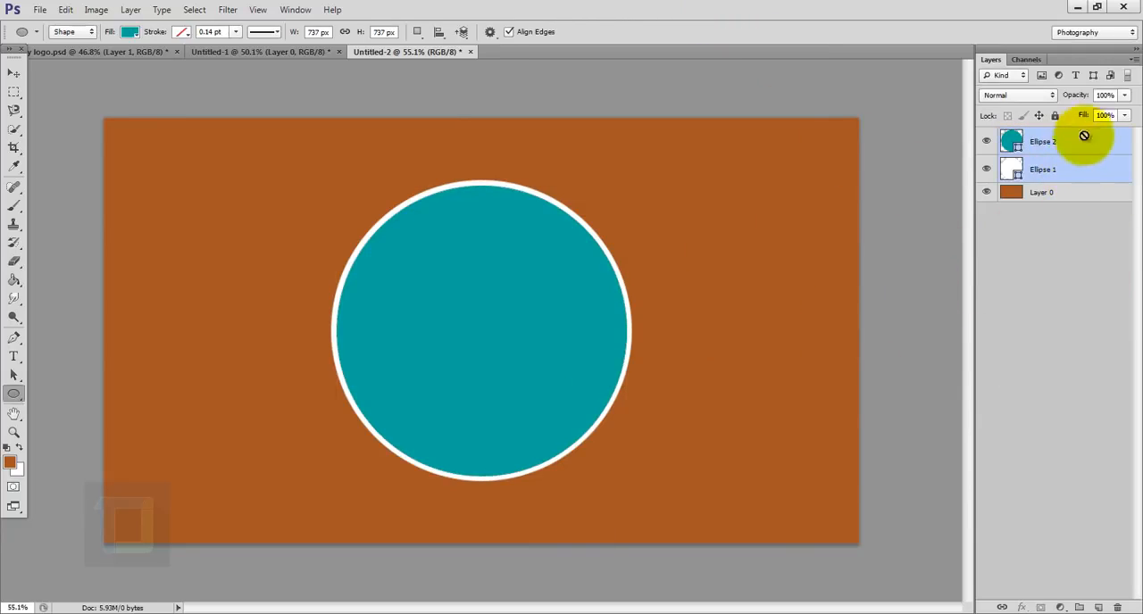
{"action": "left_click", "coordinate": [131, 10]}
{"action": "mouse_move", "coordinate": [268, 330]}
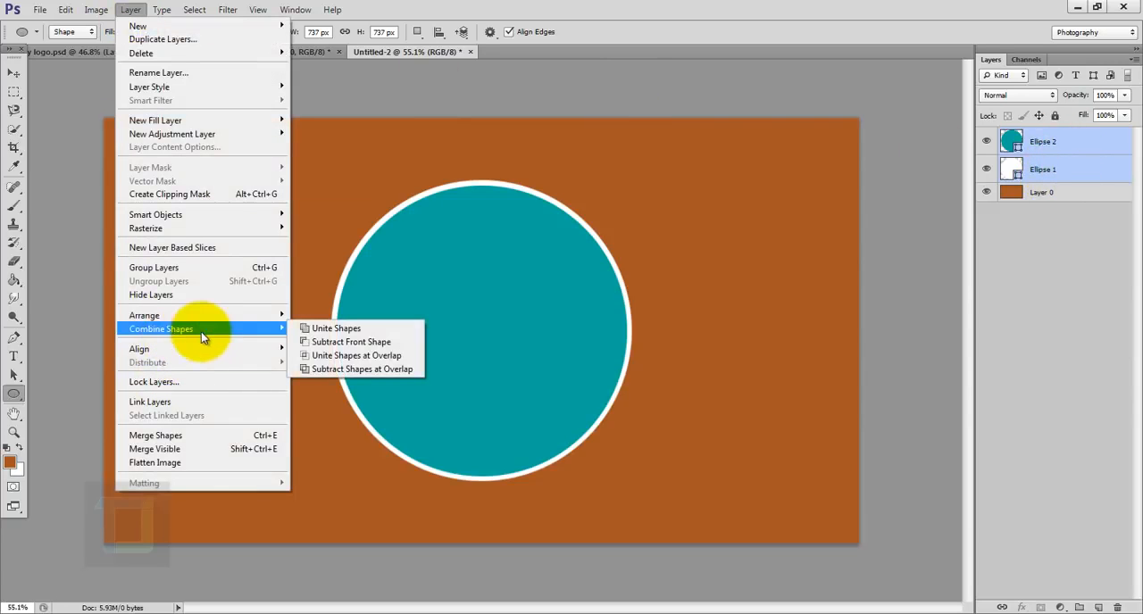
{"action": "left_click", "coordinate": [363, 346]}
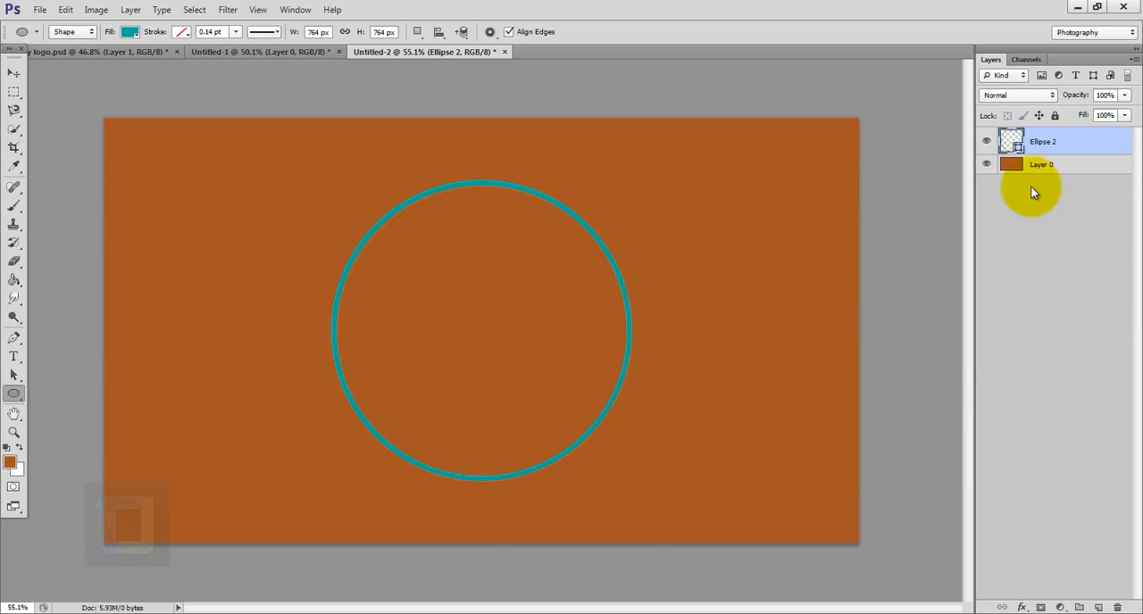
- Duplicate the teal ring layer and scale the copy proportionally from its center to about 88%
{"action": "key", "text": "ctrl+j"}
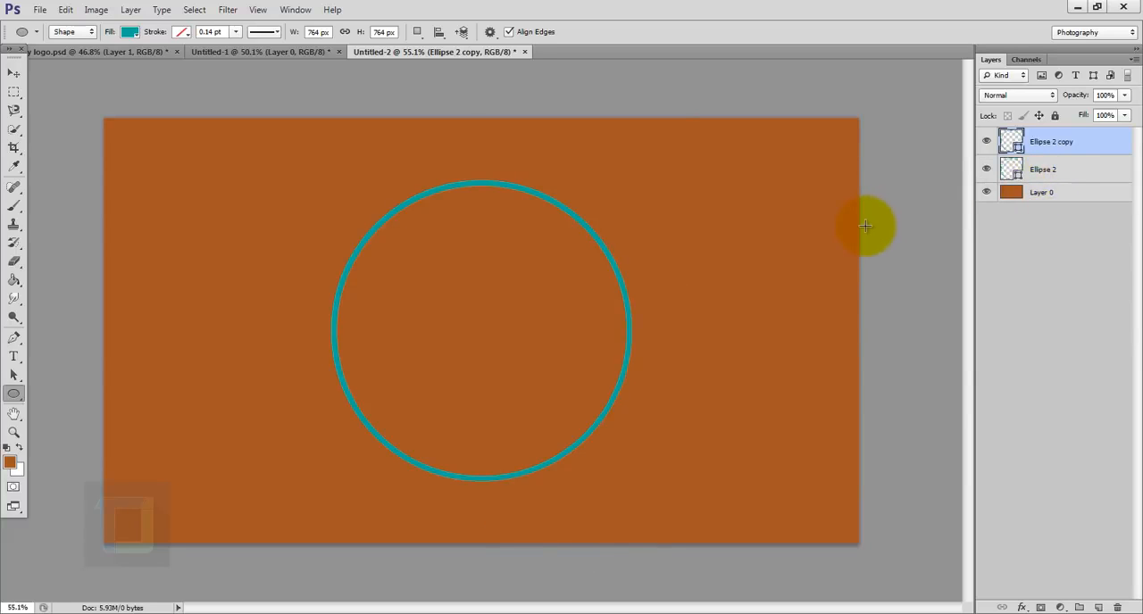
{"action": "key", "text": "ctrl+t"}
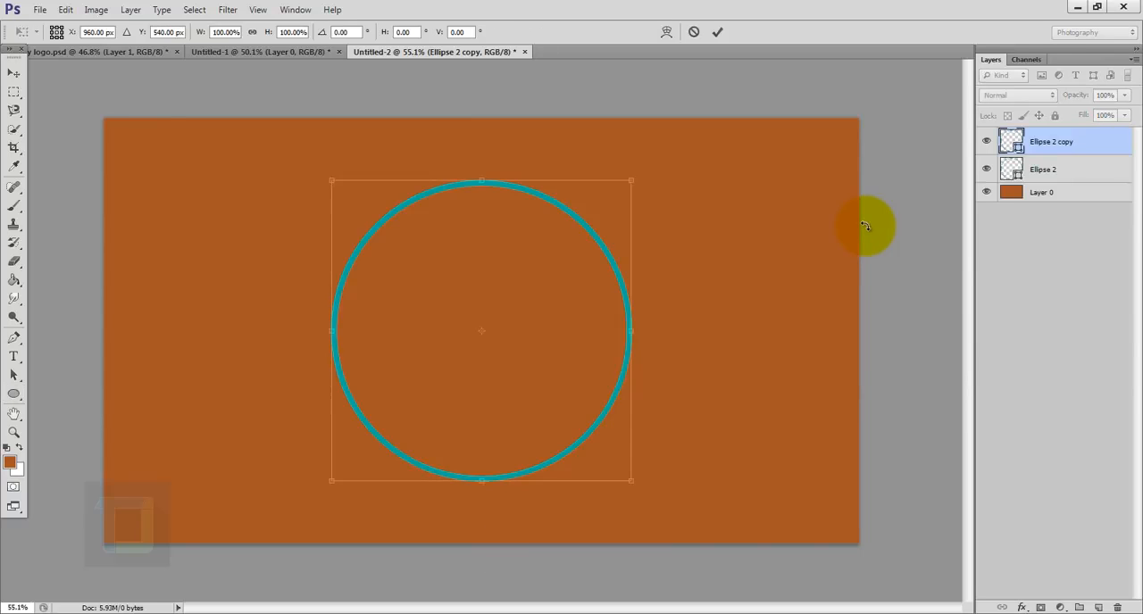
{"action": "left_click_drag", "start_coordinate": [630, 183], "coordinate": [613, 198]}
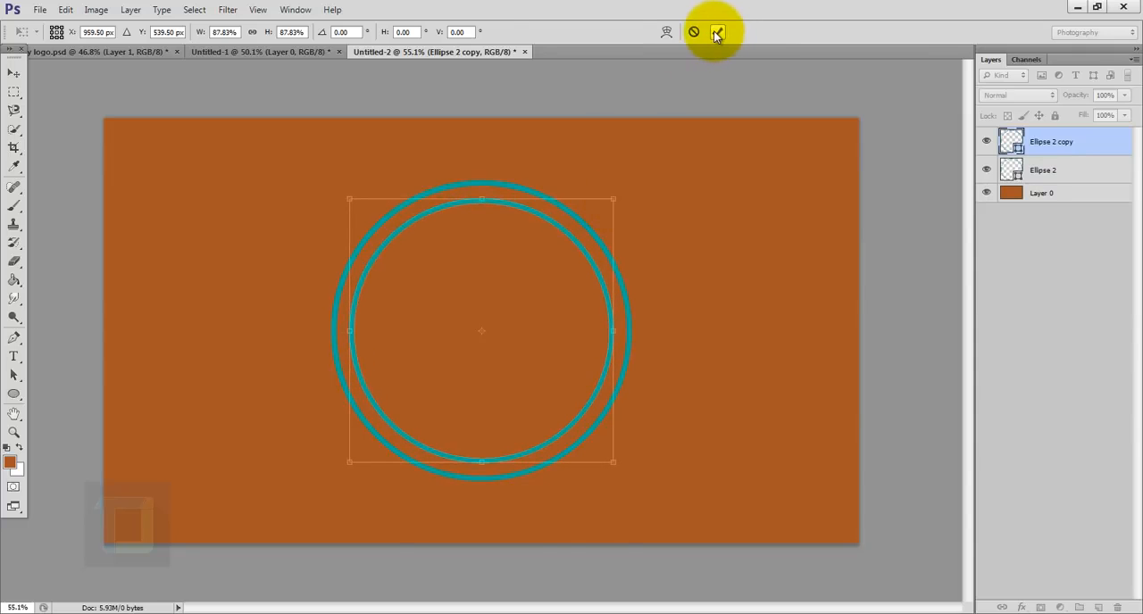
{"action": "left_click", "coordinate": [717, 34]}
- Select only the inner circle path of the smaller ring and scale it from its center to about 85%, thickening the ring
{"action": "scroll", "coordinate": [650, 366], "scroll_direction": "up", "scroll_amount": 3}
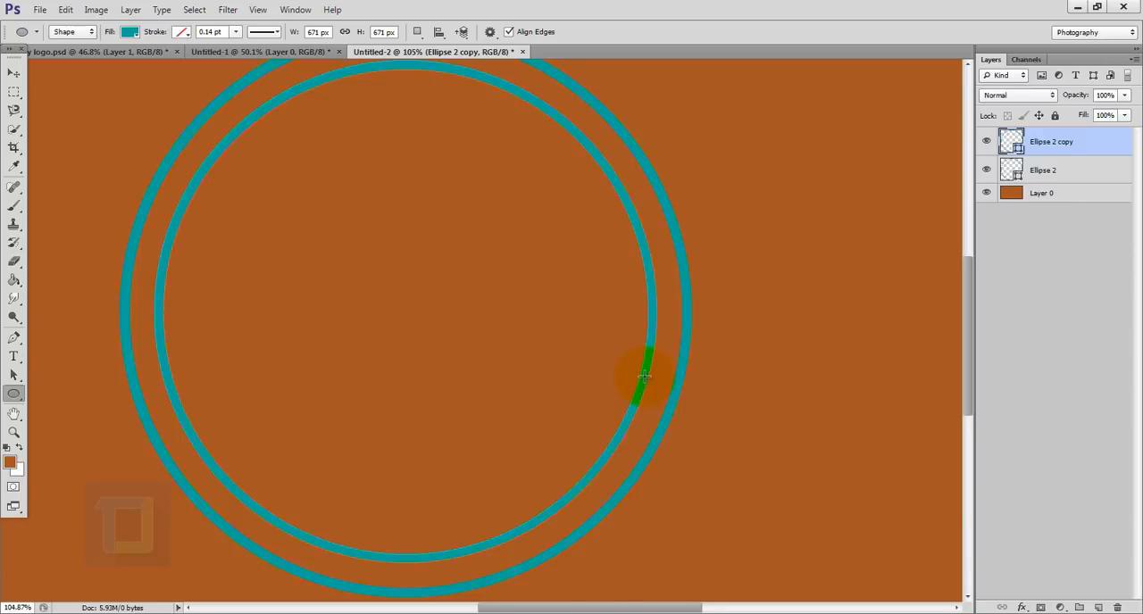
{"action": "left_click", "coordinate": [13, 376]}
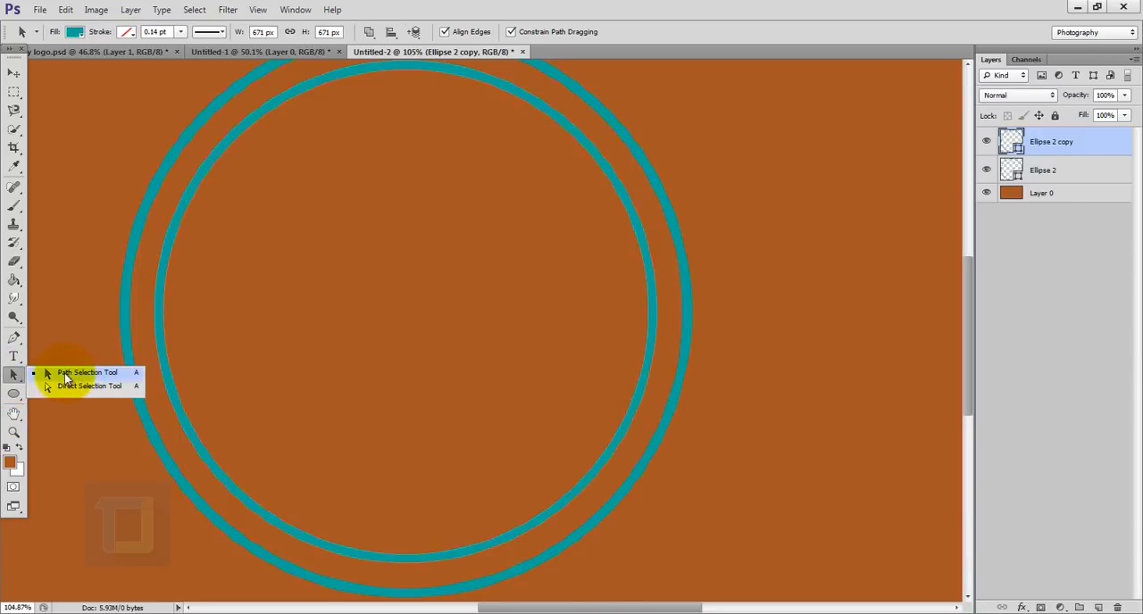
{"action": "left_click", "coordinate": [86, 376]}
{"action": "scroll", "coordinate": [755, 396], "scroll_direction": "up", "scroll_amount": 5}
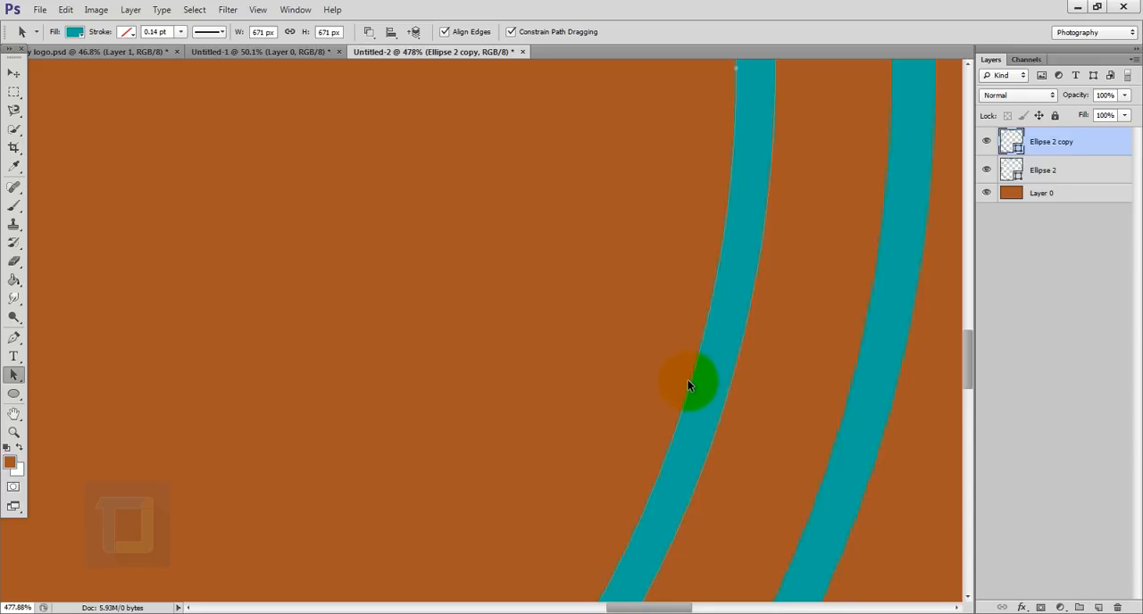
{"action": "scroll", "coordinate": [692, 384], "scroll_direction": "down", "scroll_amount": 5}
{"action": "scroll", "coordinate": [715, 312], "scroll_direction": "up", "scroll_amount": 4}
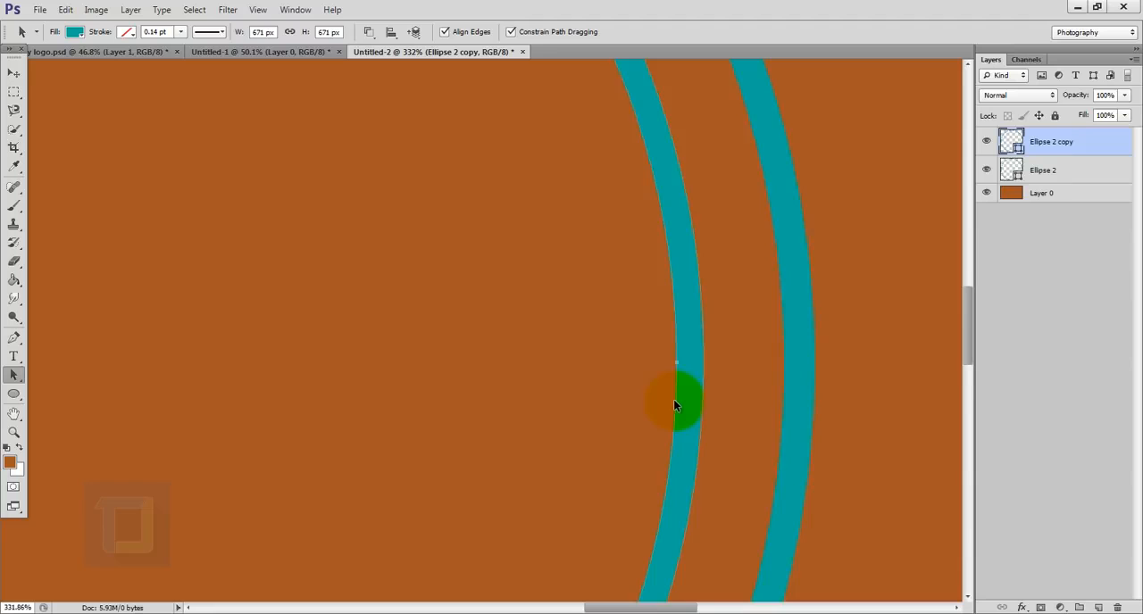
{"action": "scroll", "coordinate": [673, 399], "scroll_direction": "down", "scroll_amount": 6}
{"action": "key", "text": "ctrl+t"}
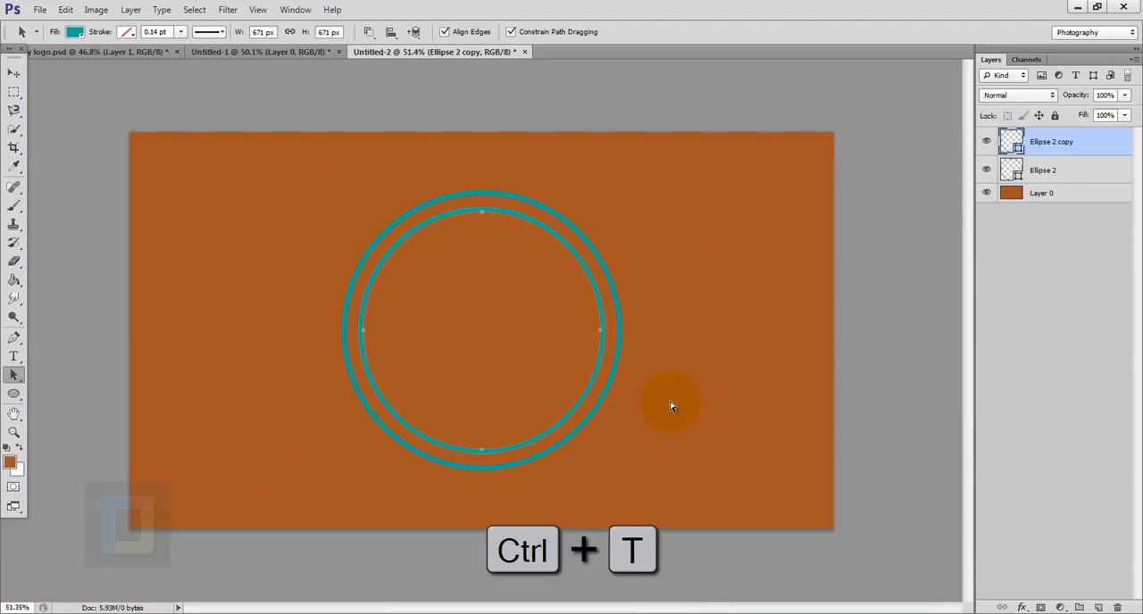
{"action": "scroll", "coordinate": [583, 264], "scroll_direction": "up", "scroll_amount": 1}
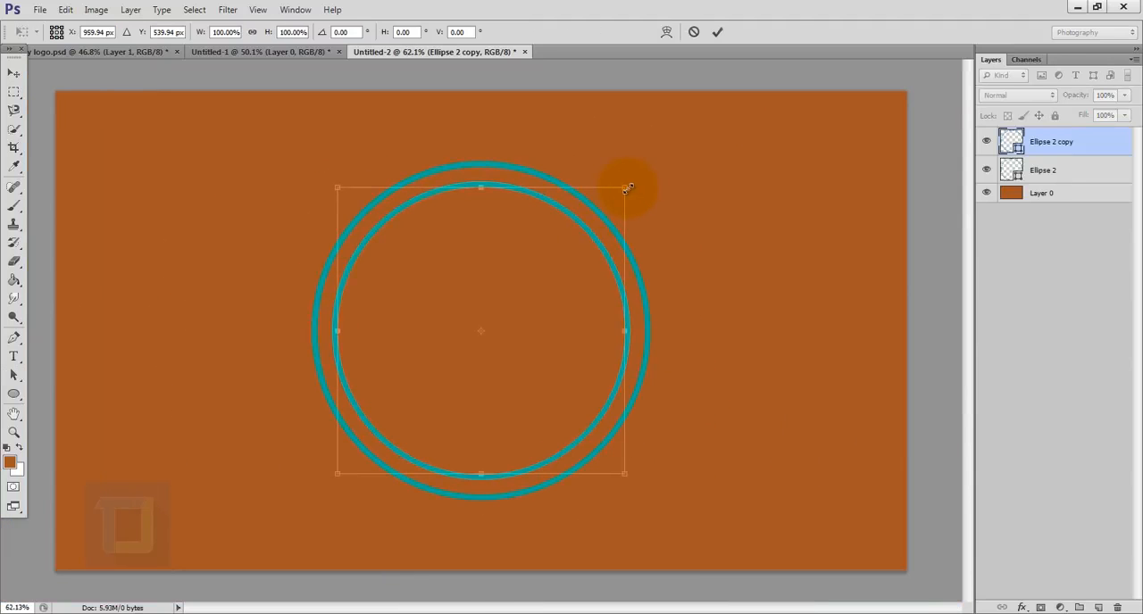
{"action": "key", "text": "alt+shift"}
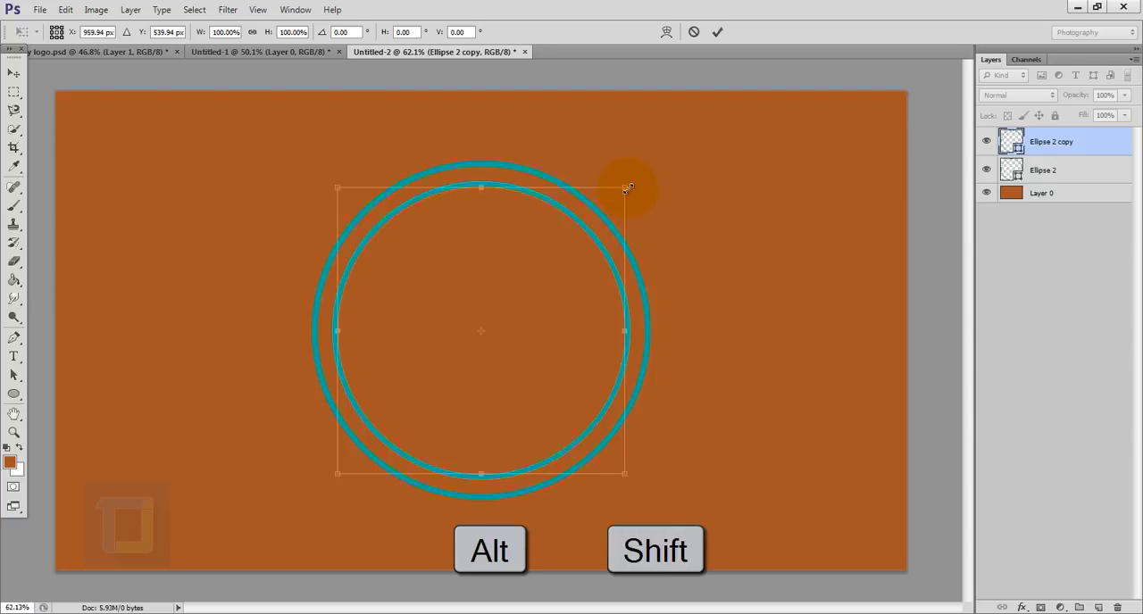
{"action": "left_click_drag", "start_coordinate": [625, 188], "coordinate": [604, 210]}
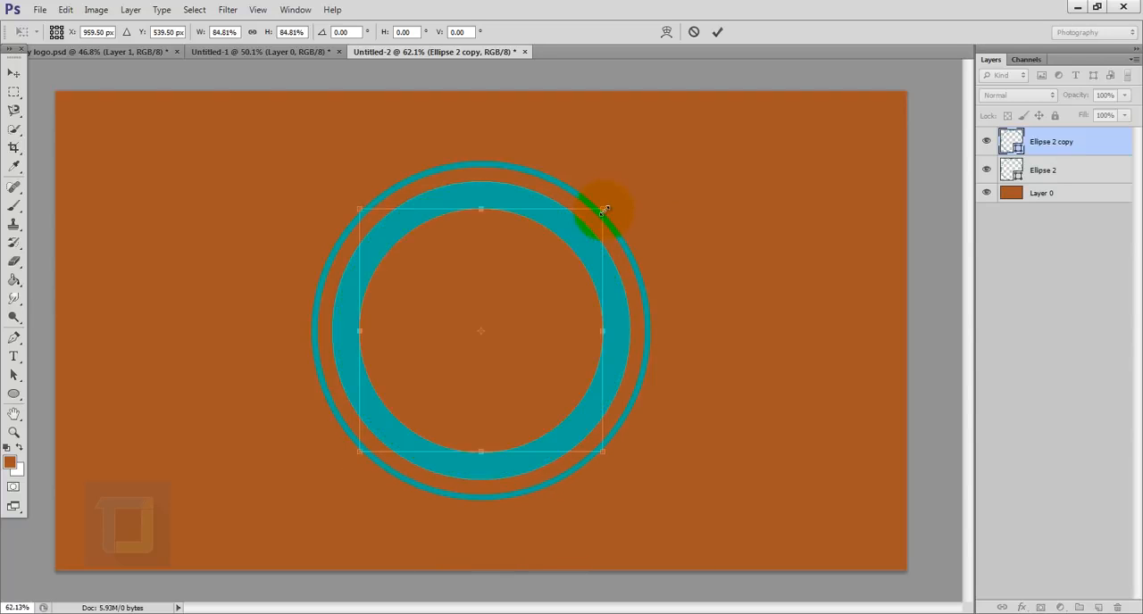
{"action": "left_click", "coordinate": [717, 31]}
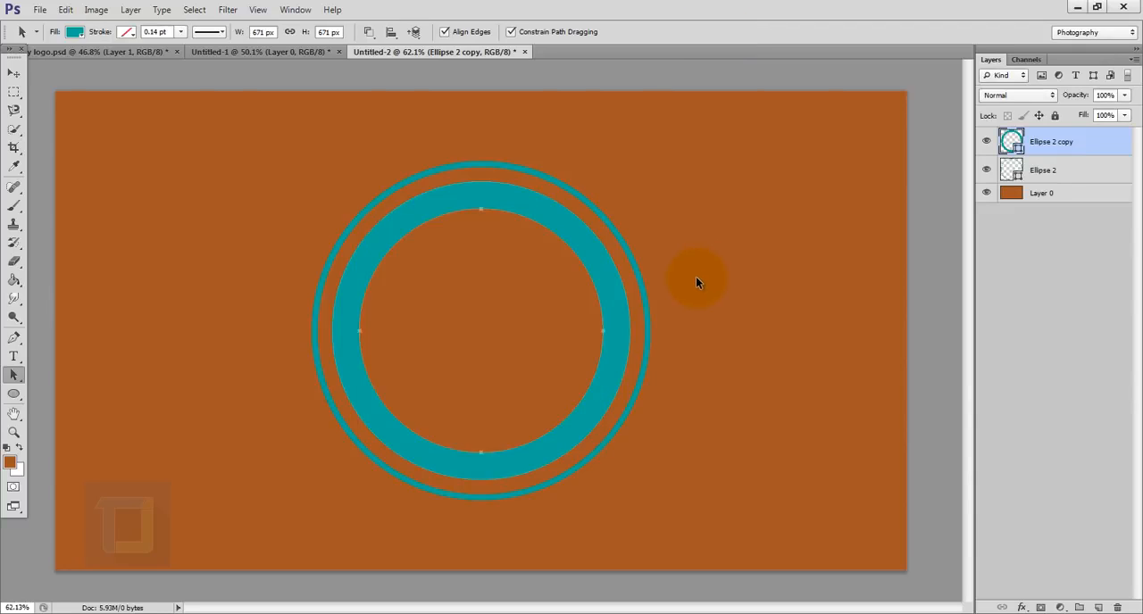
- Change the fill of the thick ring and the thin outer ring to white (ffffff)
{"action": "scroll", "coordinate": [552, 352], "scroll_direction": "up", "scroll_amount": 3}
{"action": "scroll", "coordinate": [715, 354], "scroll_direction": "up", "scroll_amount": 3}
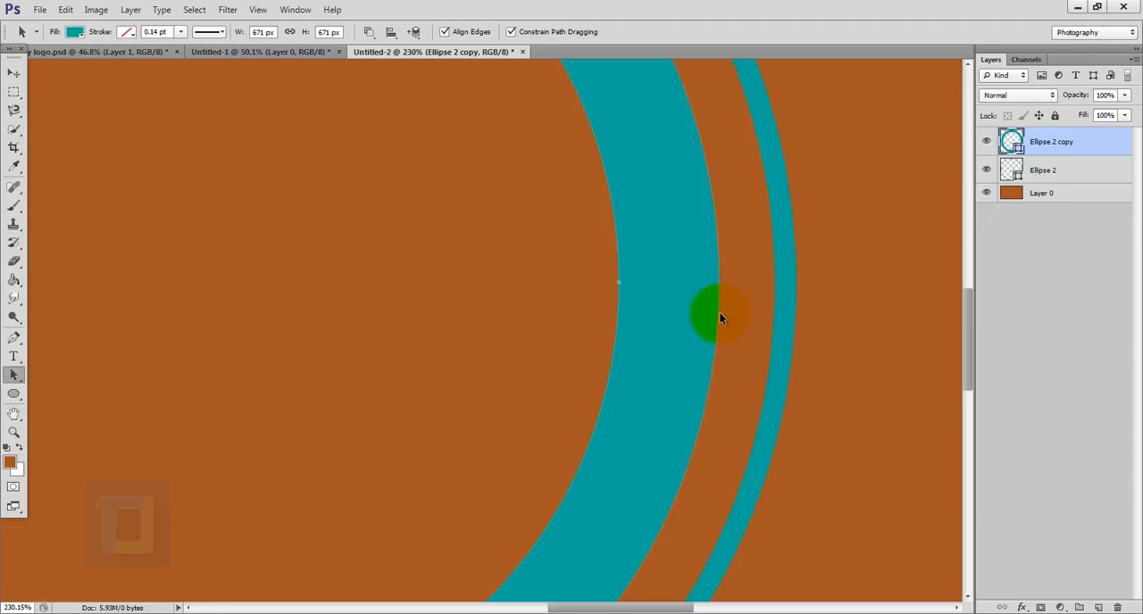
{"action": "scroll", "coordinate": [629, 332], "scroll_direction": "down", "scroll_amount": 4}
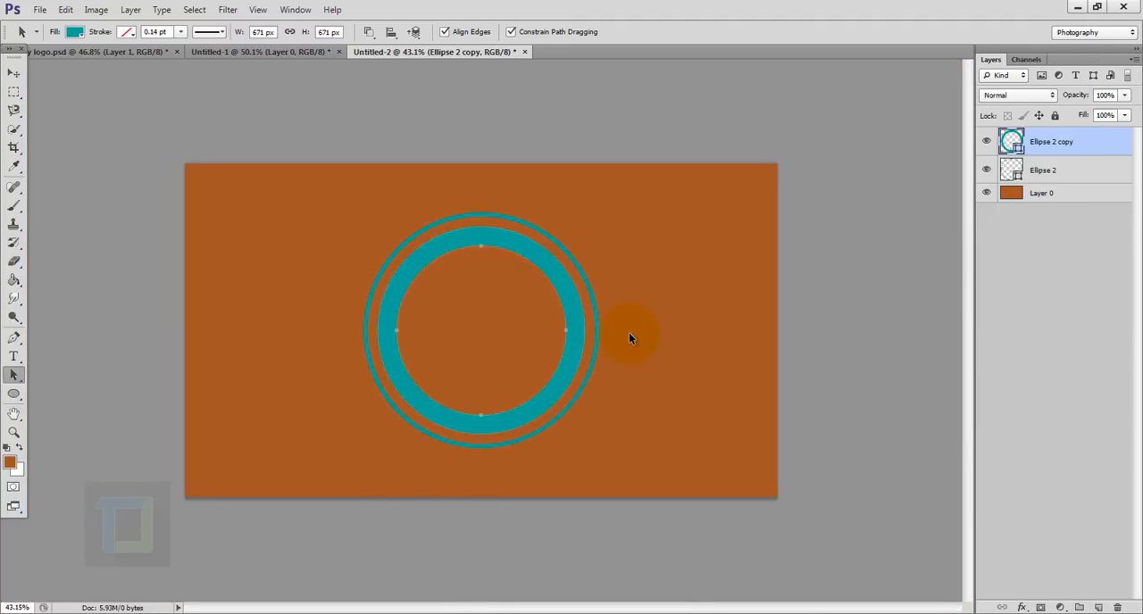
{"action": "scroll", "coordinate": [629, 332], "scroll_direction": "up", "scroll_amount": 1}
{"action": "key", "text": "u"}
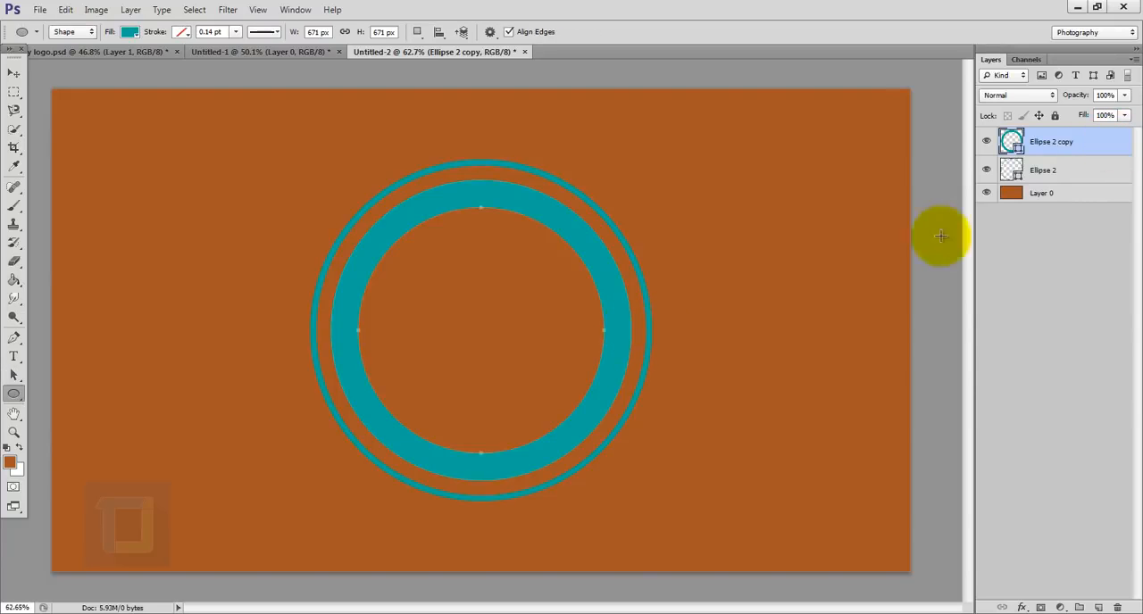
{"action": "double_click", "coordinate": [1011, 143]}
{"action": "left_click_drag", "start_coordinate": [837, 210], "coordinate": [684, 89]}
{"action": "left_click", "coordinate": [1113, 160]}
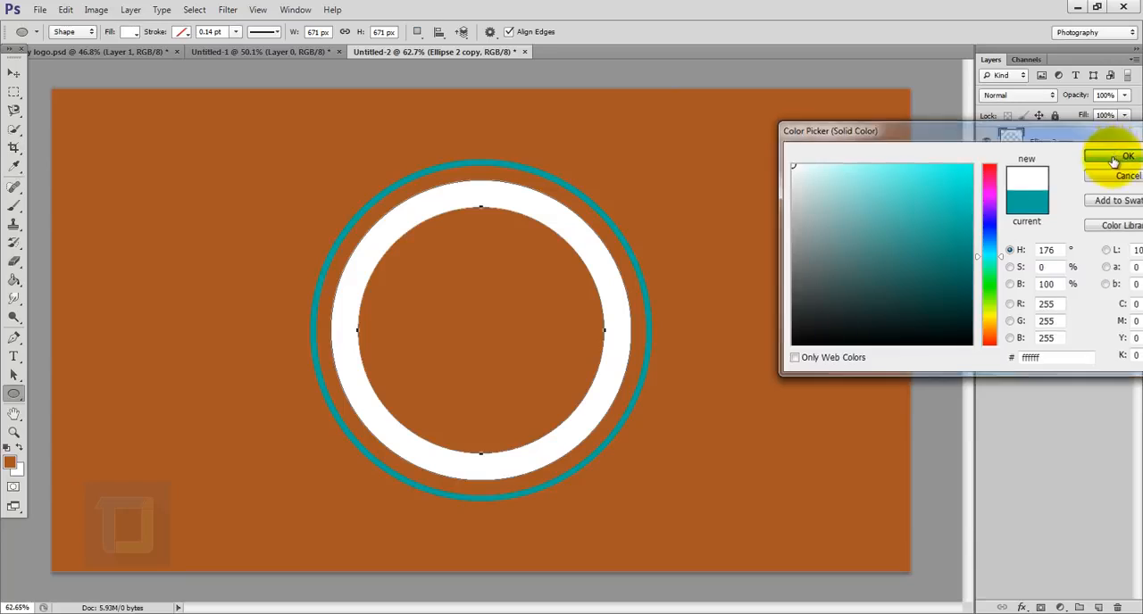
{"action": "double_click", "coordinate": [1011, 165]}
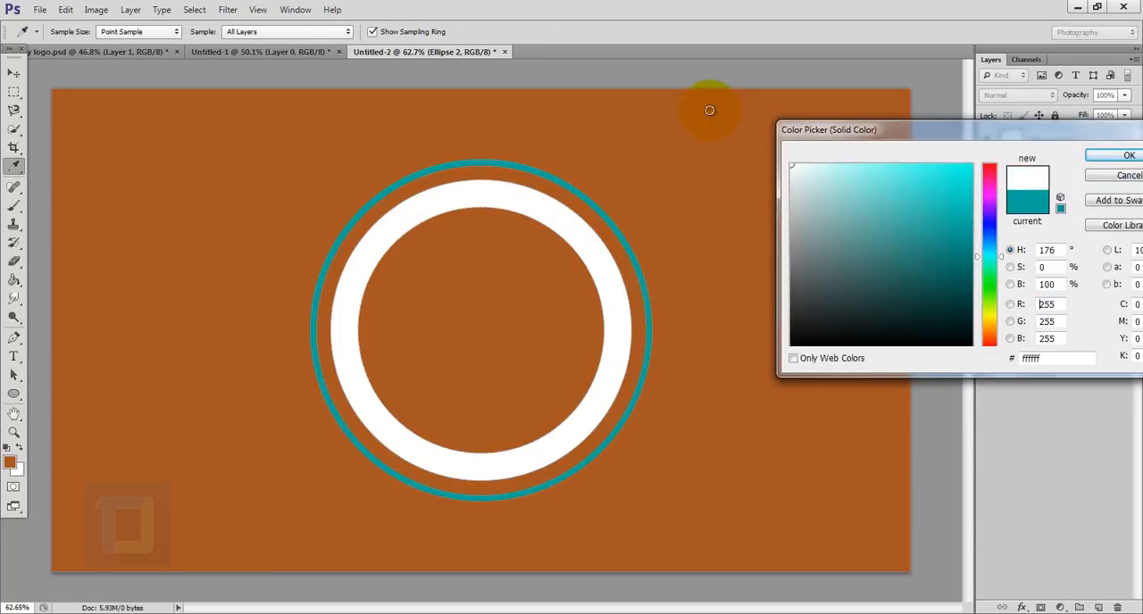
{"action": "left_click_drag", "start_coordinate": [710, 111], "coordinate": [709, 110]}
{"action": "left_click", "coordinate": [1120, 159]}
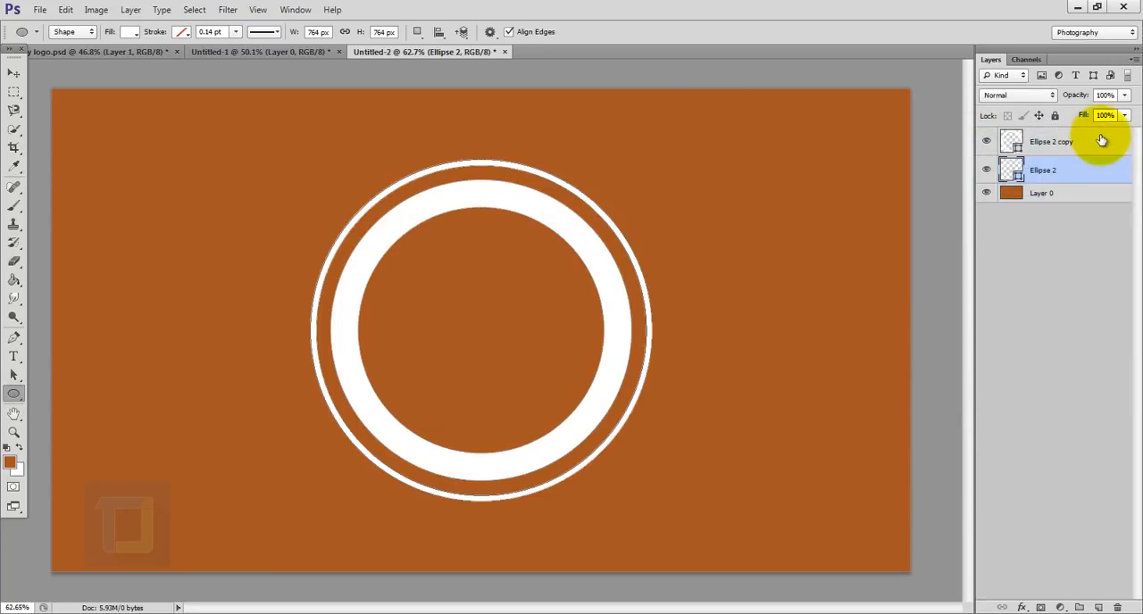
- Draw a circle about 414 px in diameter inside the rings on a new top layer and fill it with white (ffffff)
{"action": "left_click", "coordinate": [1101, 140]}
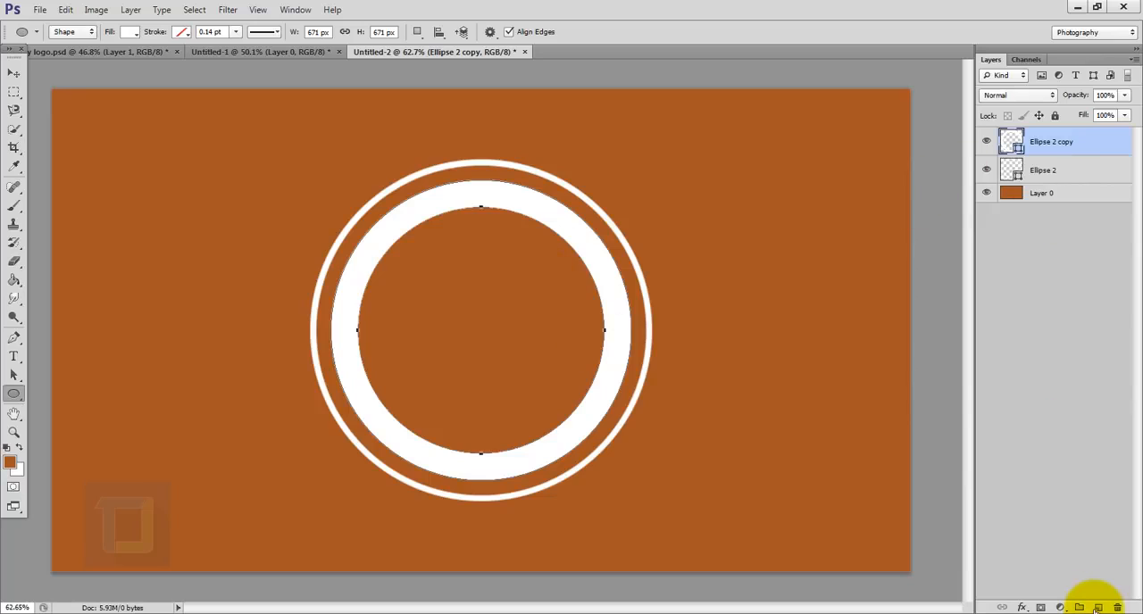
{"action": "left_click", "coordinate": [1097, 608]}
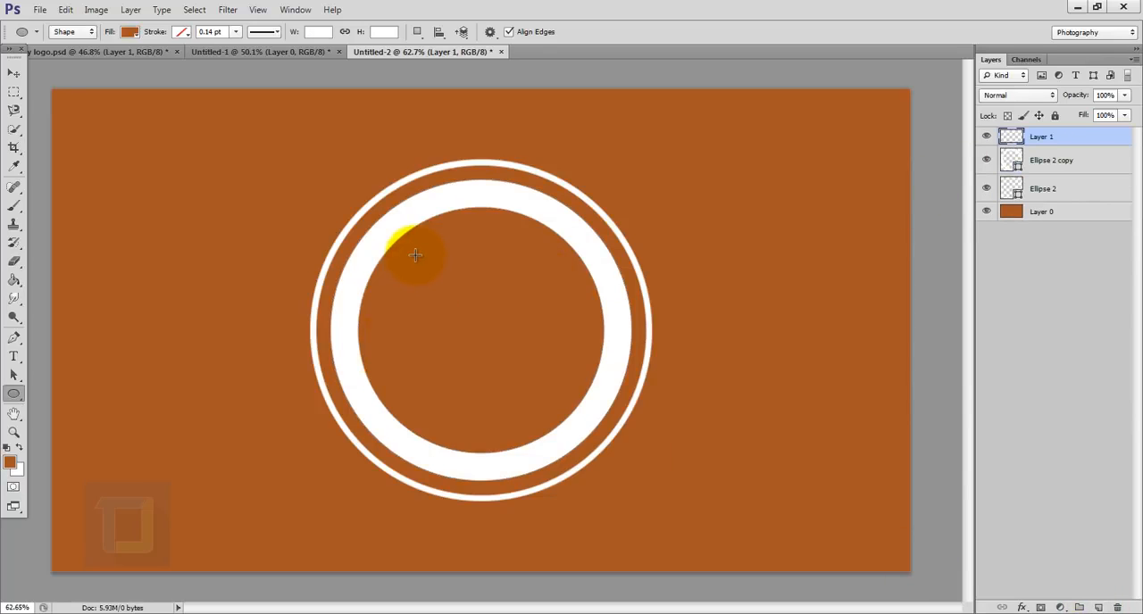
{"action": "left_click_drag", "start_coordinate": [415, 255], "coordinate": [601, 441]}
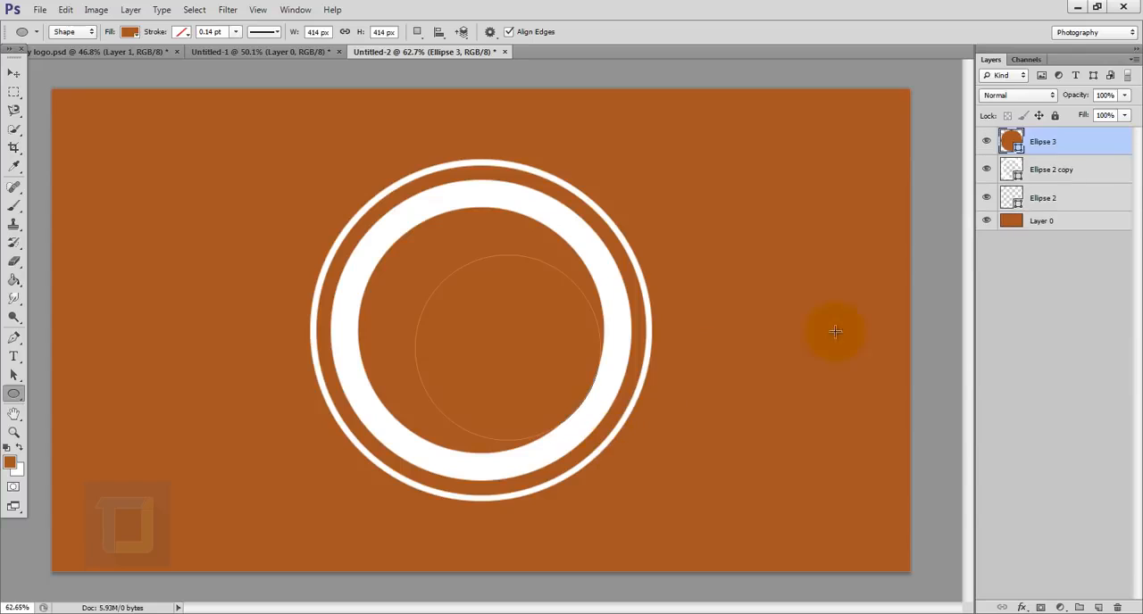
{"action": "double_click", "coordinate": [1013, 139]}
{"action": "left_click", "coordinate": [792, 165]}
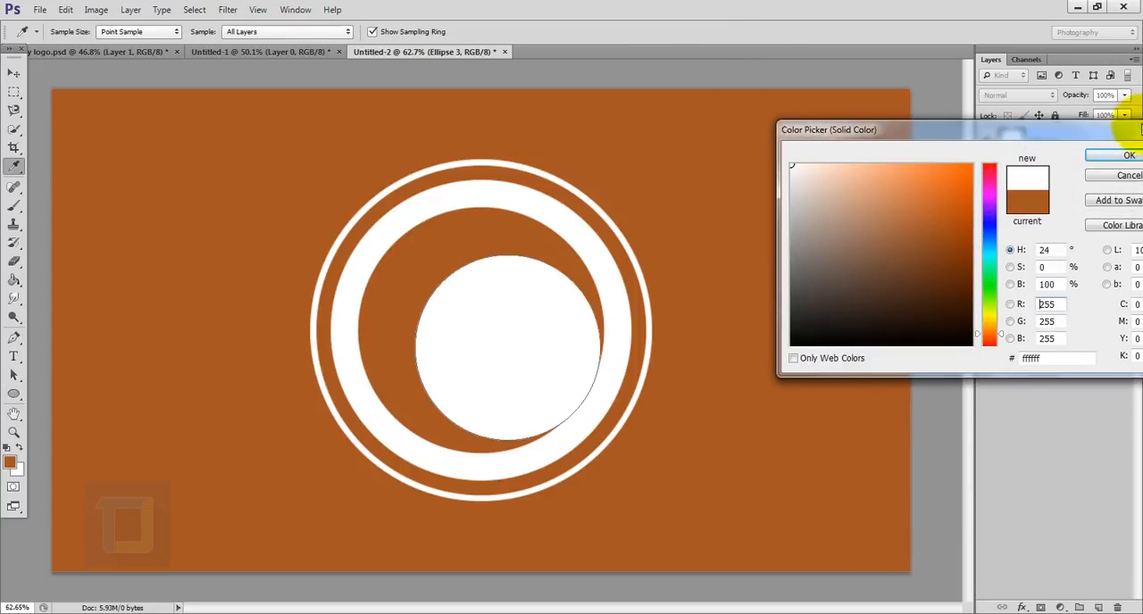
{"action": "left_click", "coordinate": [1128, 157]}
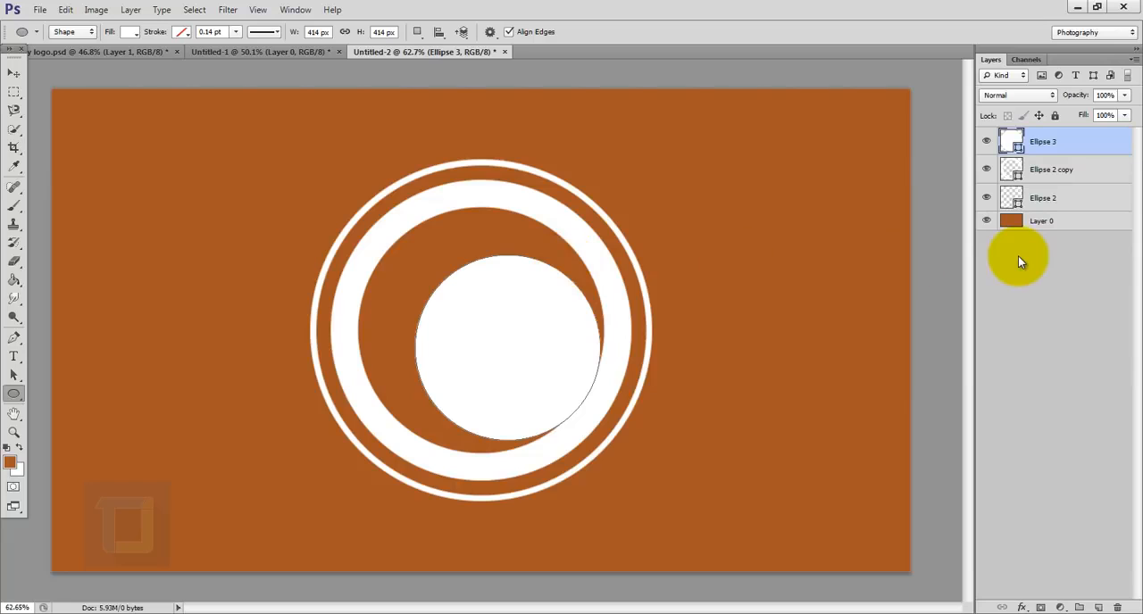
- Center the new white circle vertically and horizontally on the canvas, clearing the selection once aligned
{"action": "left_click", "coordinate": [14, 73]}
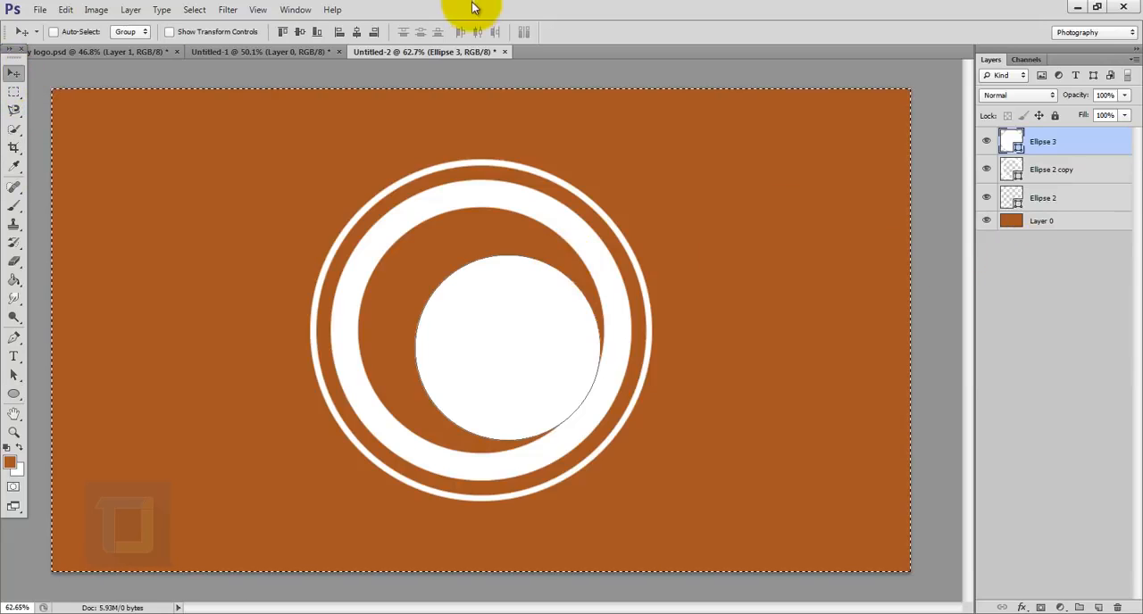
{"action": "left_click", "coordinate": [300, 31]}
{"action": "left_click", "coordinate": [357, 31]}
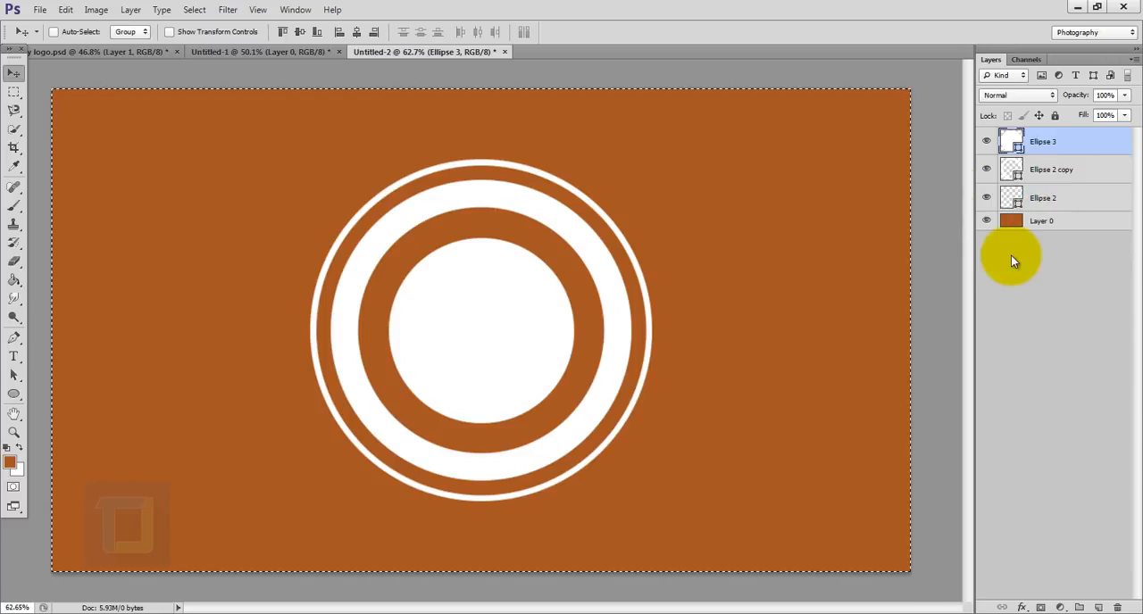
{"action": "key", "text": "ctrl+d"}
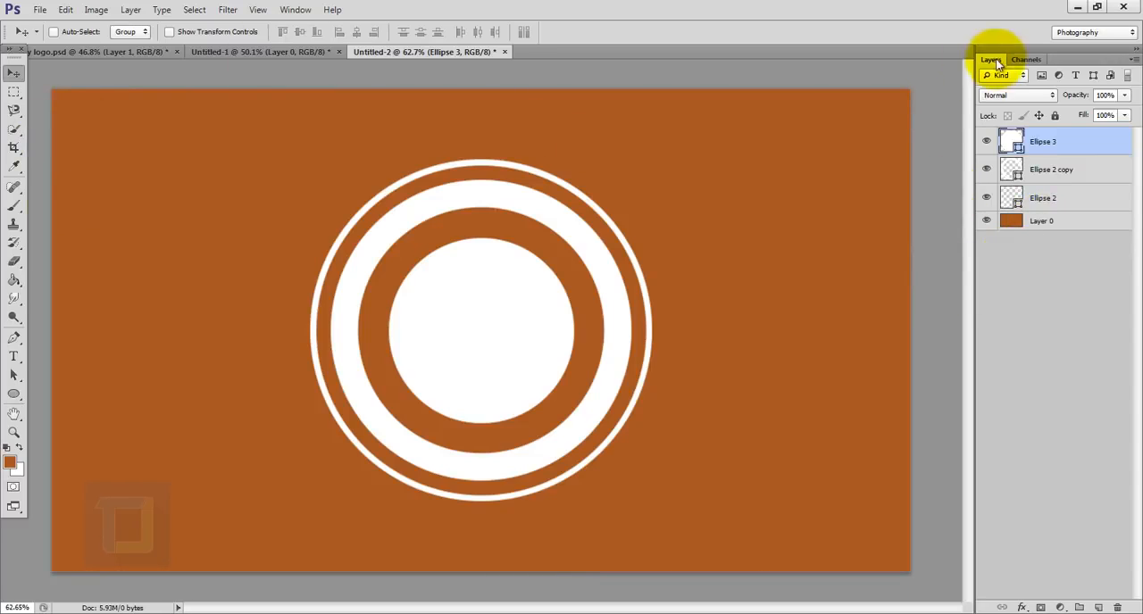
- Scale the central white circle proportionally from its center to a diameter of about 460 px
{"action": "key", "text": "ctrl+t"}
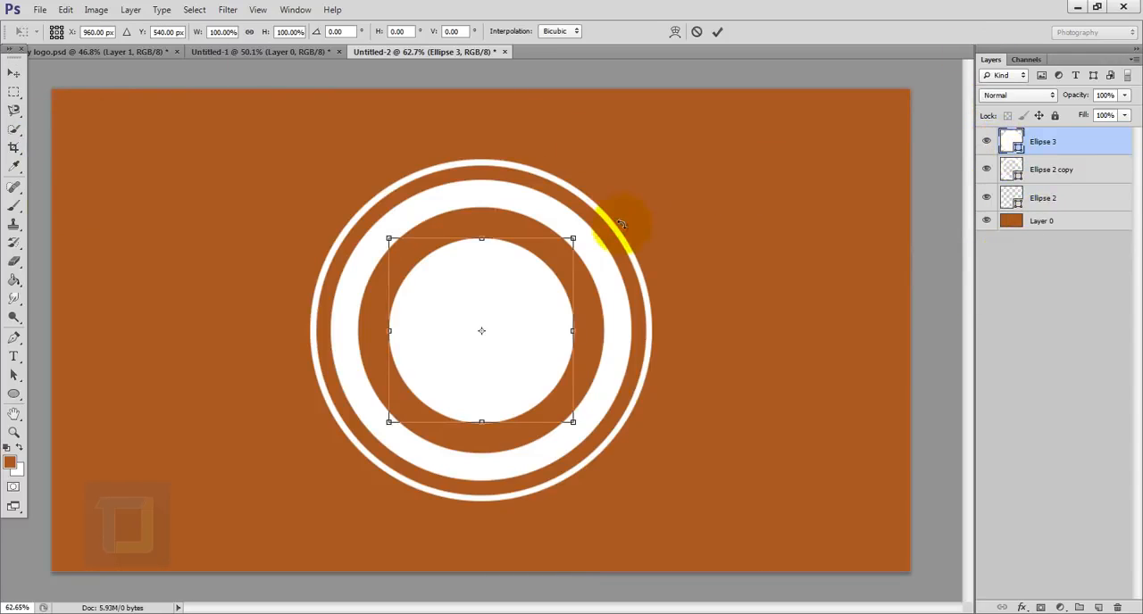
{"action": "left_click_drag", "start_coordinate": [574, 238], "coordinate": [618, 192]}
{"action": "left_click", "coordinate": [717, 32]}
{"action": "left_click", "coordinate": [1074, 170]}
{"action": "key", "text": "ctrl+t"}
{"action": "key", "text": "ctrl+z"}
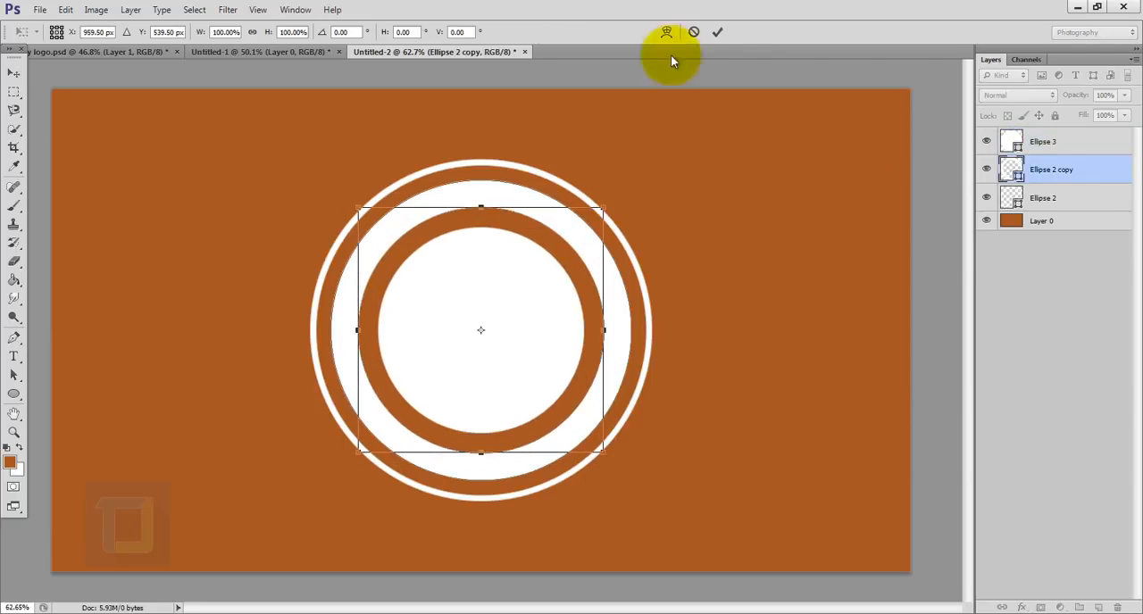
{"action": "left_click", "coordinate": [694, 33]}
- Scale both circle paths of the thick white ring from the center to about 103%
{"action": "left_click", "coordinate": [14, 375]}
{"action": "left_click", "coordinate": [568, 215]}
{"action": "left_click_drag", "start_coordinate": [631, 181], "coordinate": [637, 174]}
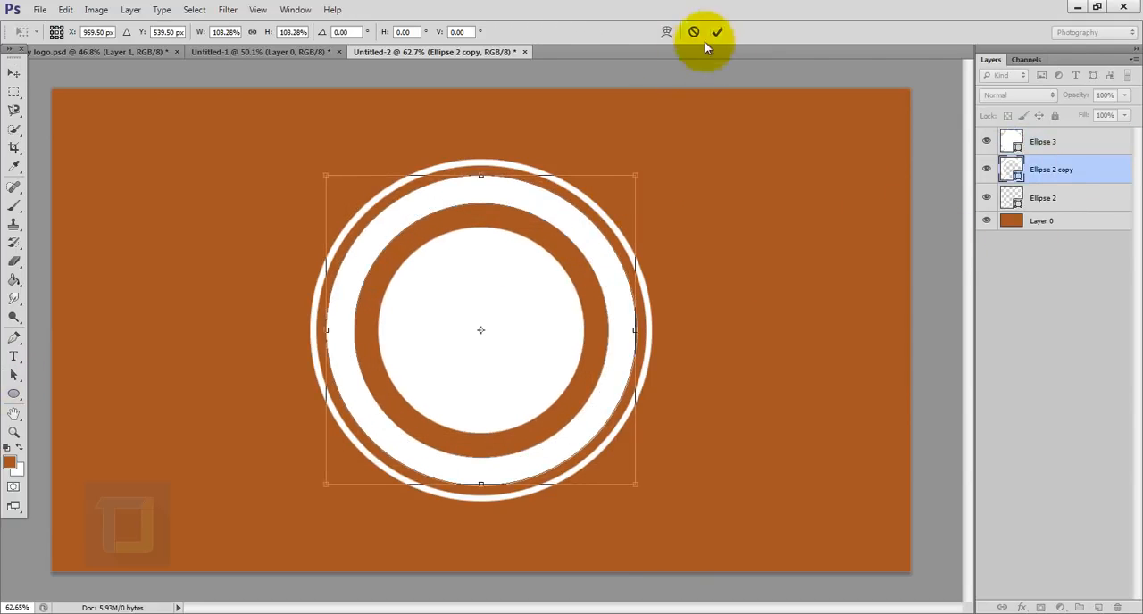
{"action": "left_click", "coordinate": [717, 32]}
- Enlarge only the inner circle path of the thick ring from its center to make the ring narrower
{"action": "left_click", "coordinate": [596, 277]}
{"action": "key", "text": "ctrl+t"}
{"action": "left_click_drag", "start_coordinate": [605, 207], "coordinate": [647, 165]}
{"action": "left_click", "coordinate": [717, 32]}
{"action": "left_click", "coordinate": [1043, 198]}
{"action": "left_click", "coordinate": [616, 300]}
{"action": "key", "text": "ctrl+t"}
{"action": "left_click", "coordinate": [717, 32]}
- Duplicate the central white circle layer and fill the copy with red (a73939)
{"action": "left_click", "coordinate": [1091, 145]}
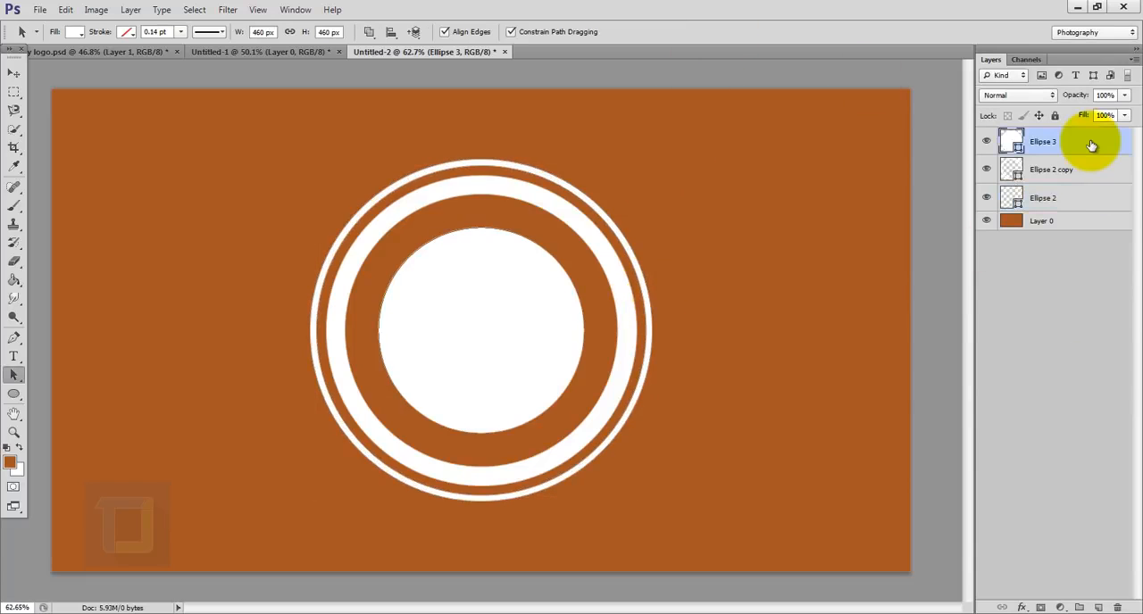
{"action": "left_click", "coordinate": [986, 141]}
{"action": "left_click", "coordinate": [986, 141]}
{"action": "key", "text": "ctrl+j"}
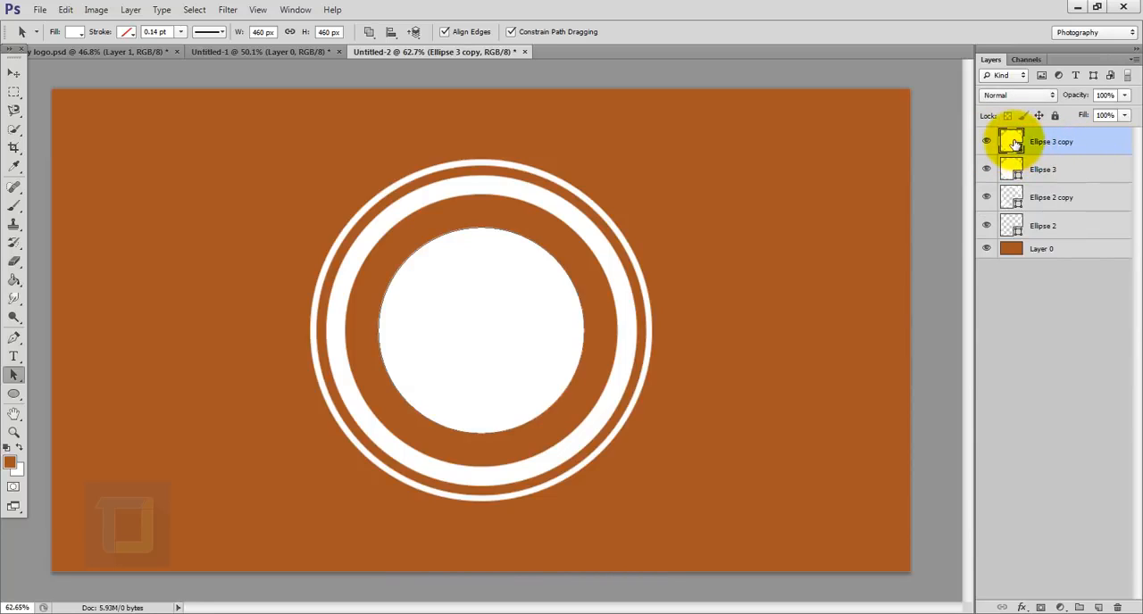
{"action": "double_click", "coordinate": [1012, 141]}
{"action": "left_click", "coordinate": [908, 226]}
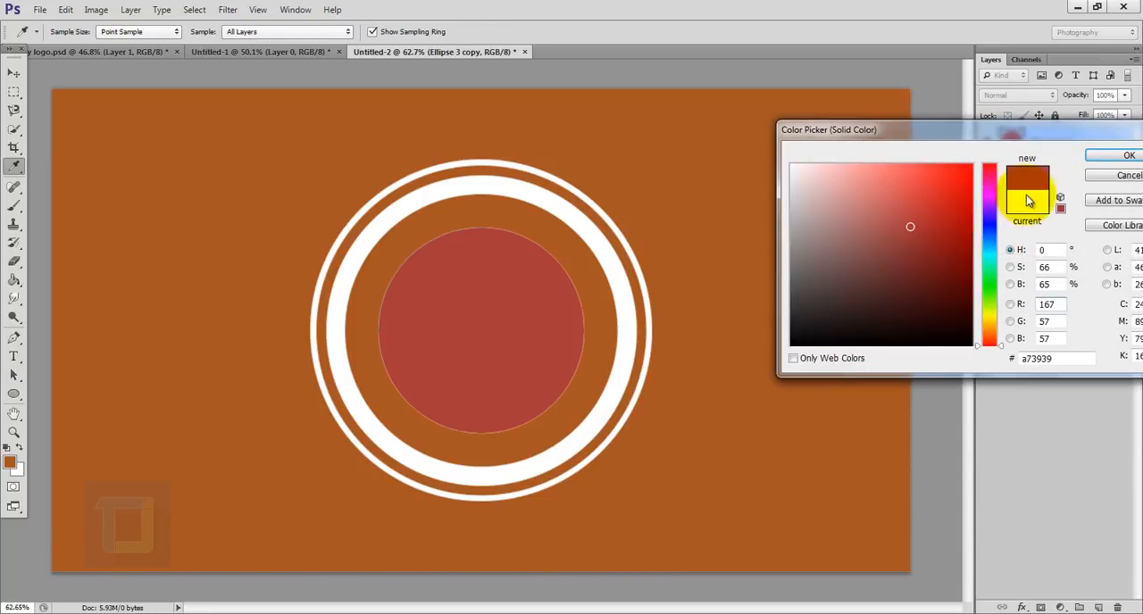
{"action": "left_click", "coordinate": [1106, 157]}
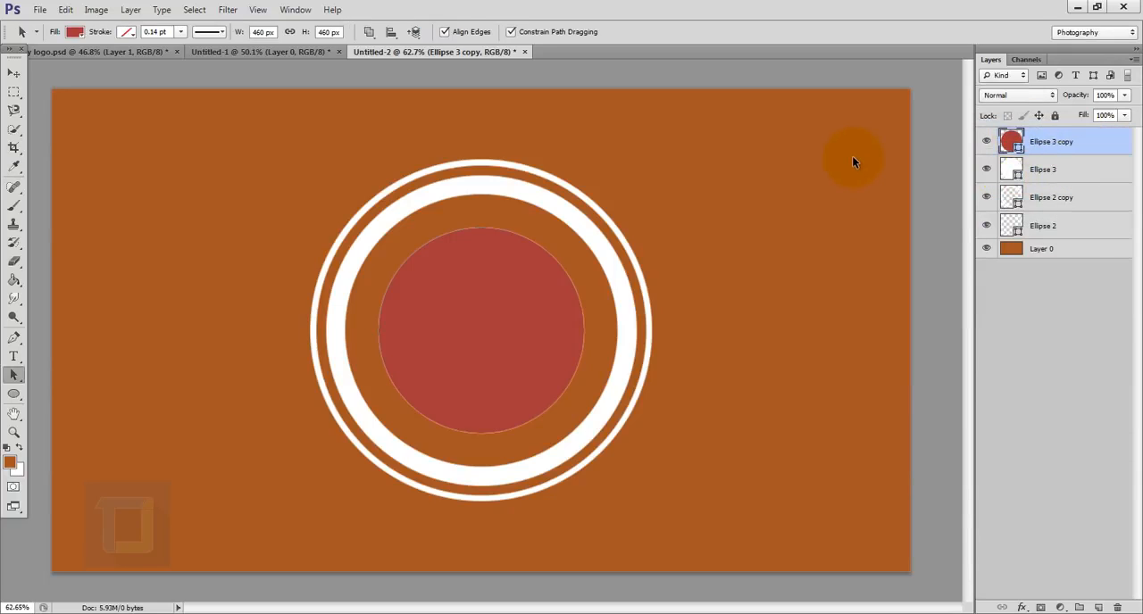
- Scale the red circle copy proportionally from its center to about 88%, leaving a white rim around it
{"action": "key", "text": "ctrl+t"}
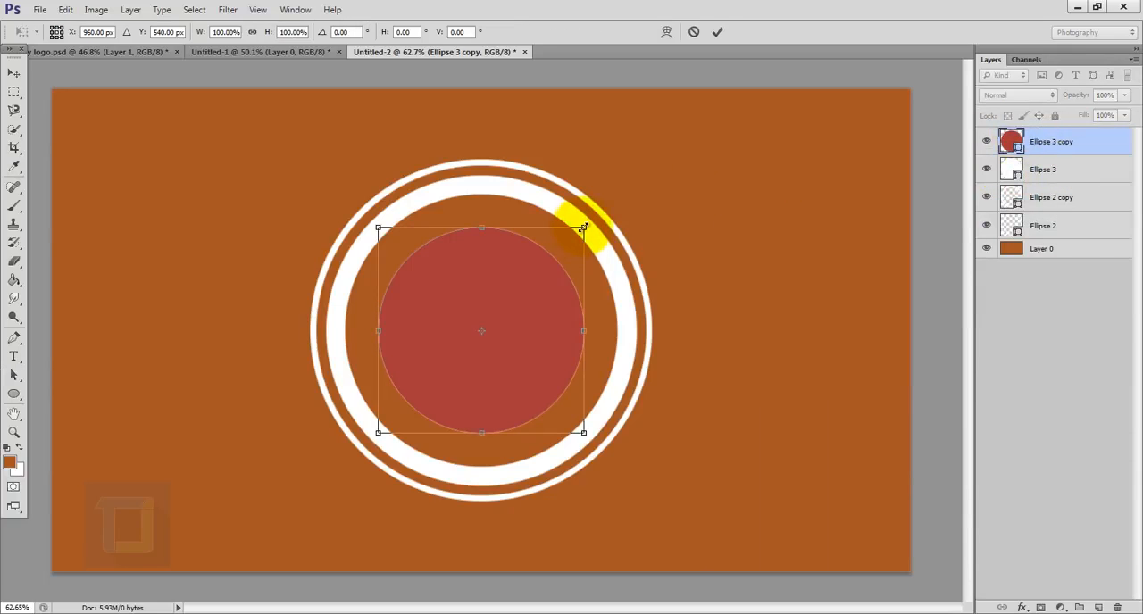
{"action": "left_click_drag", "start_coordinate": [582, 228], "coordinate": [565, 231]}
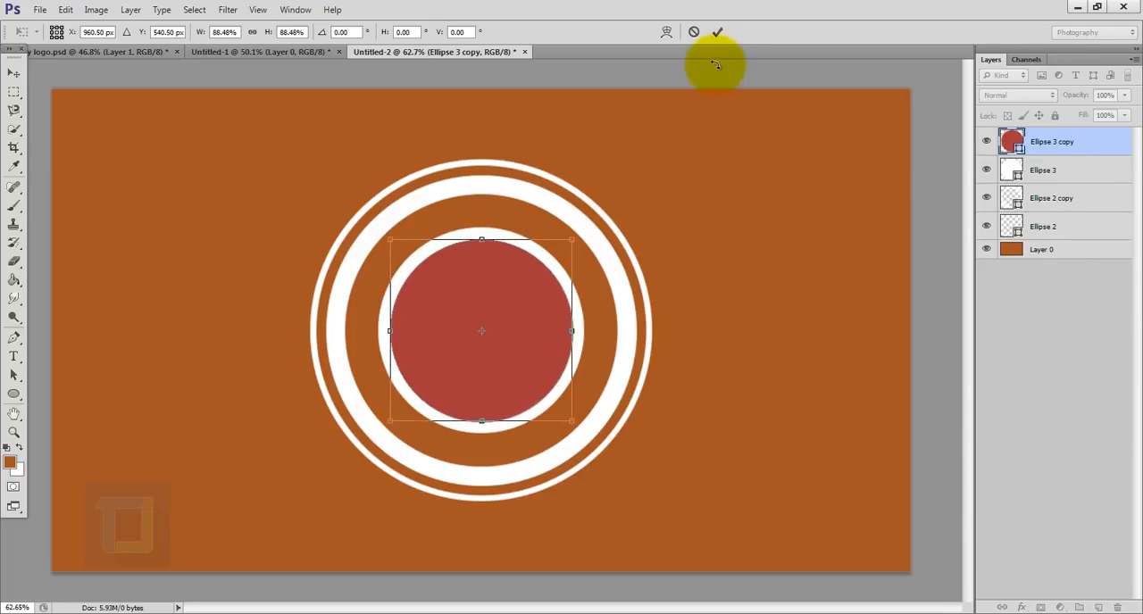
{"action": "left_click", "coordinate": [719, 32]}
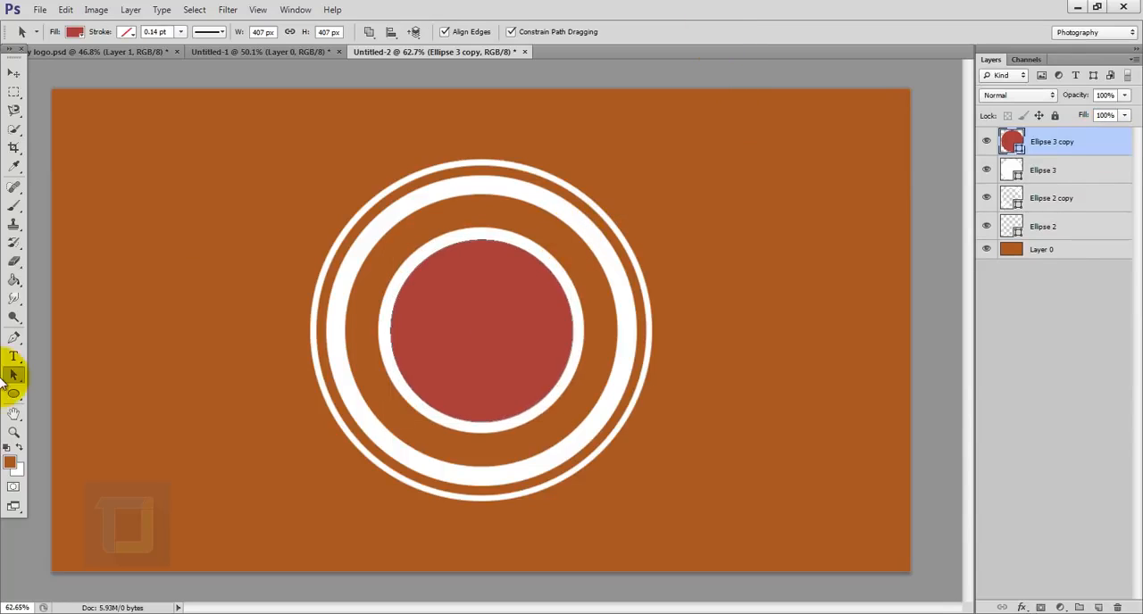
- Remove the red circle's fill and give it a black dashed stroke 9 pt wide
{"action": "left_click", "coordinate": [14, 393]}
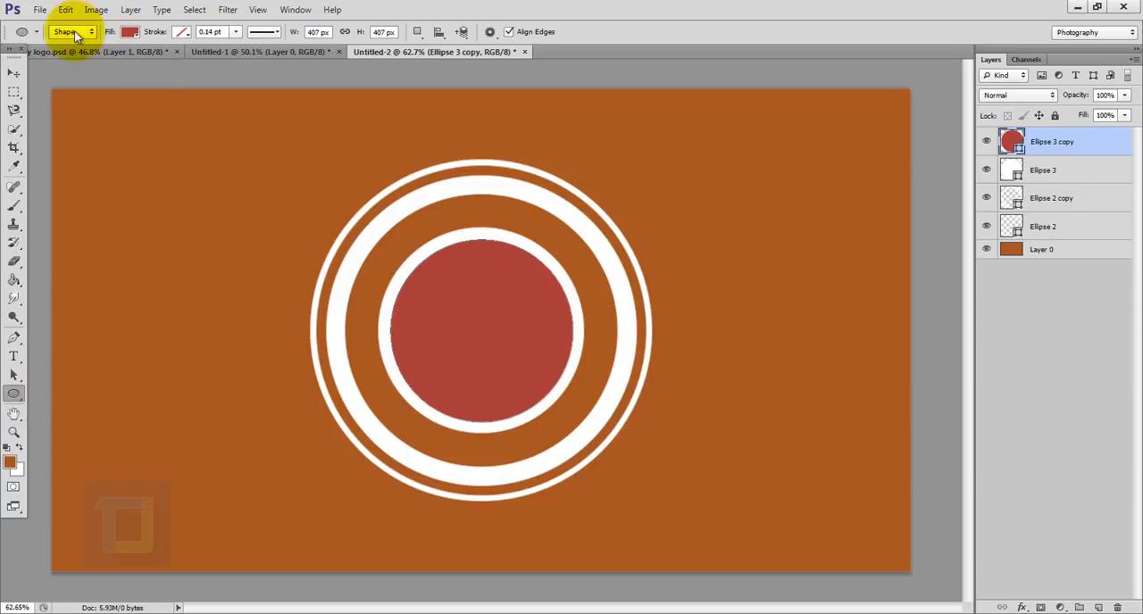
{"action": "left_click", "coordinate": [129, 31]}
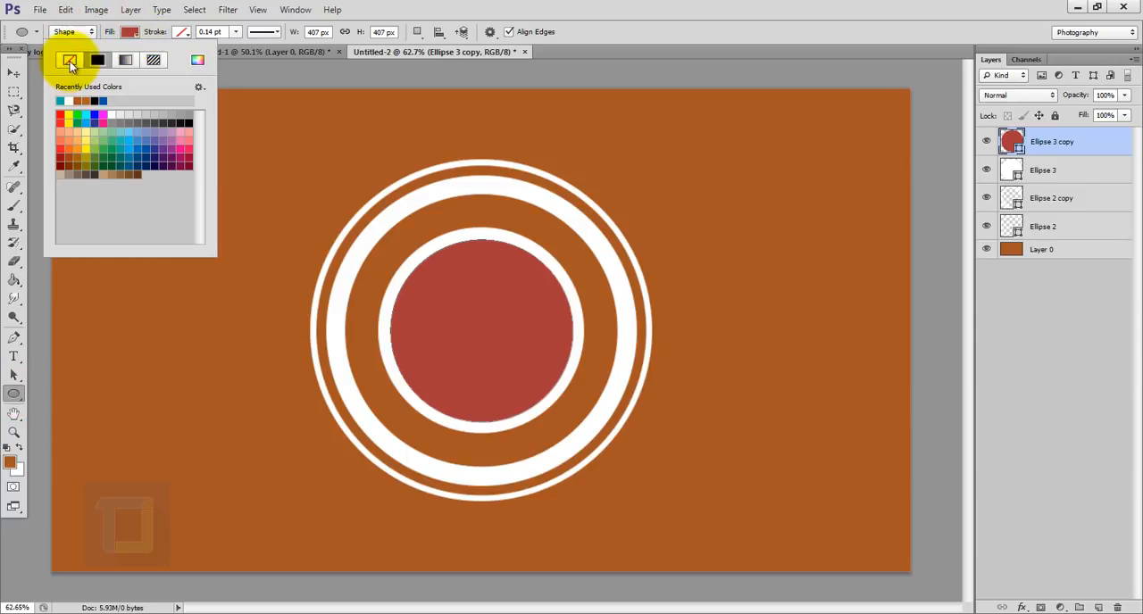
{"action": "left_click", "coordinate": [69, 61]}
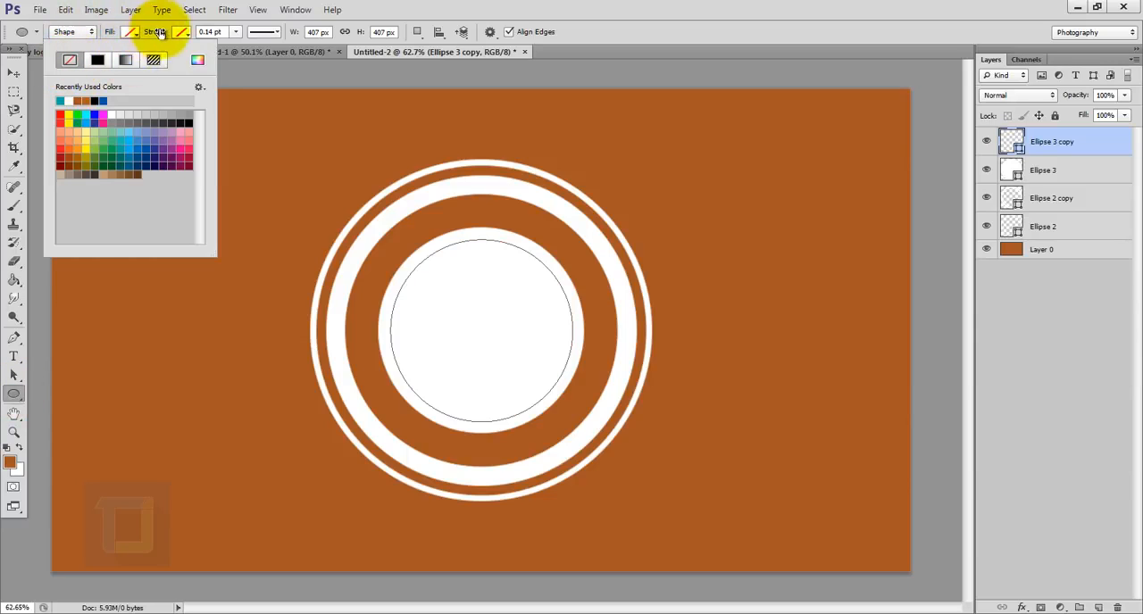
{"action": "left_click", "coordinate": [181, 33]}
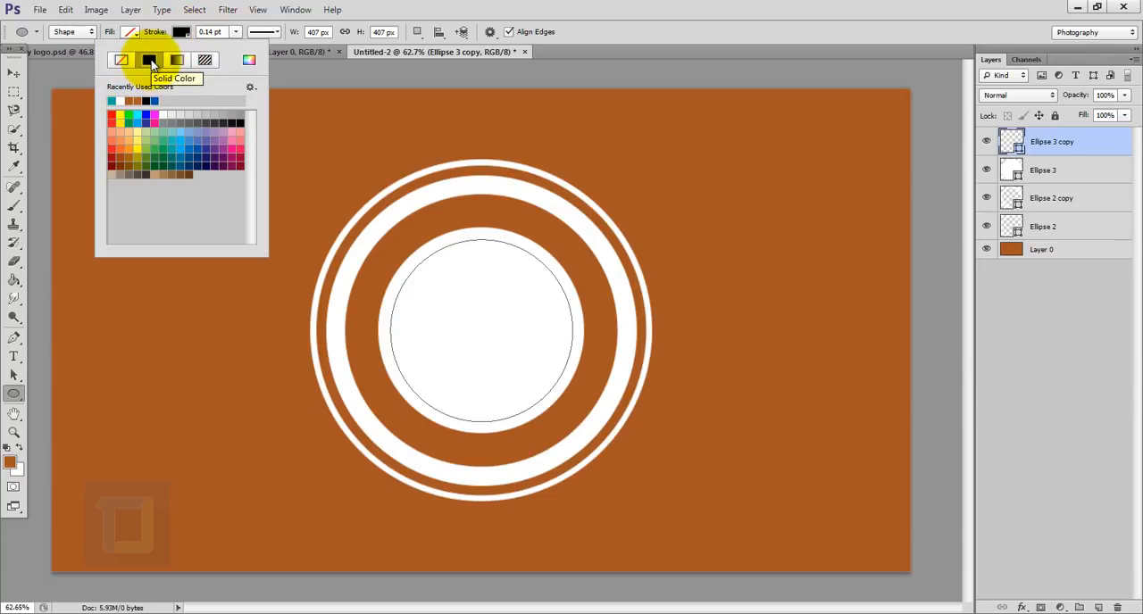
{"action": "left_click", "coordinate": [238, 32]}
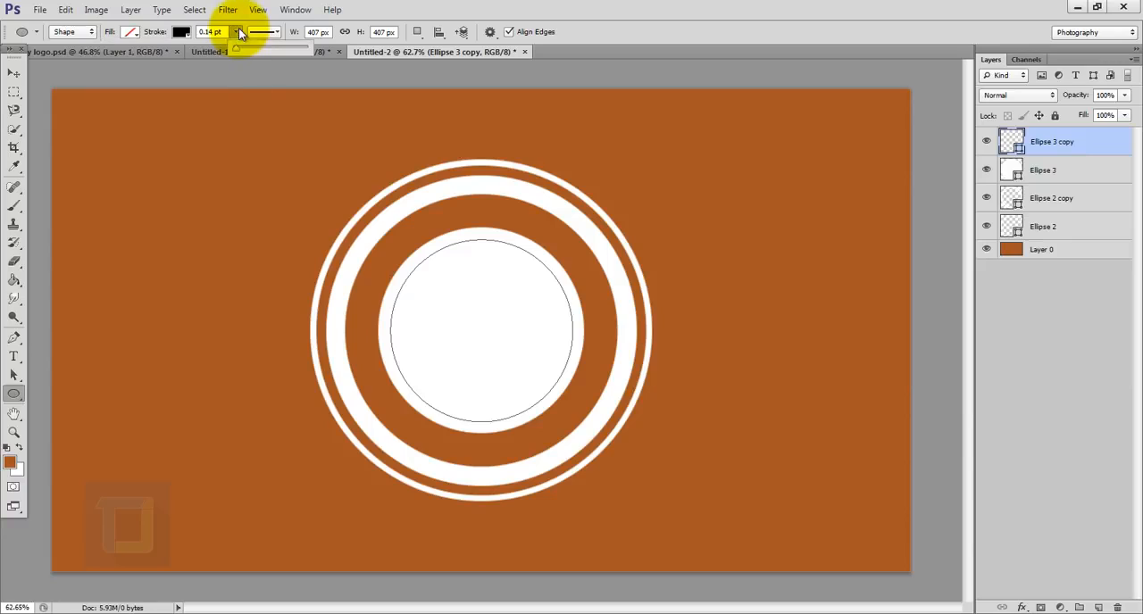
{"action": "left_click_drag", "start_coordinate": [243, 47], "coordinate": [256, 53]}
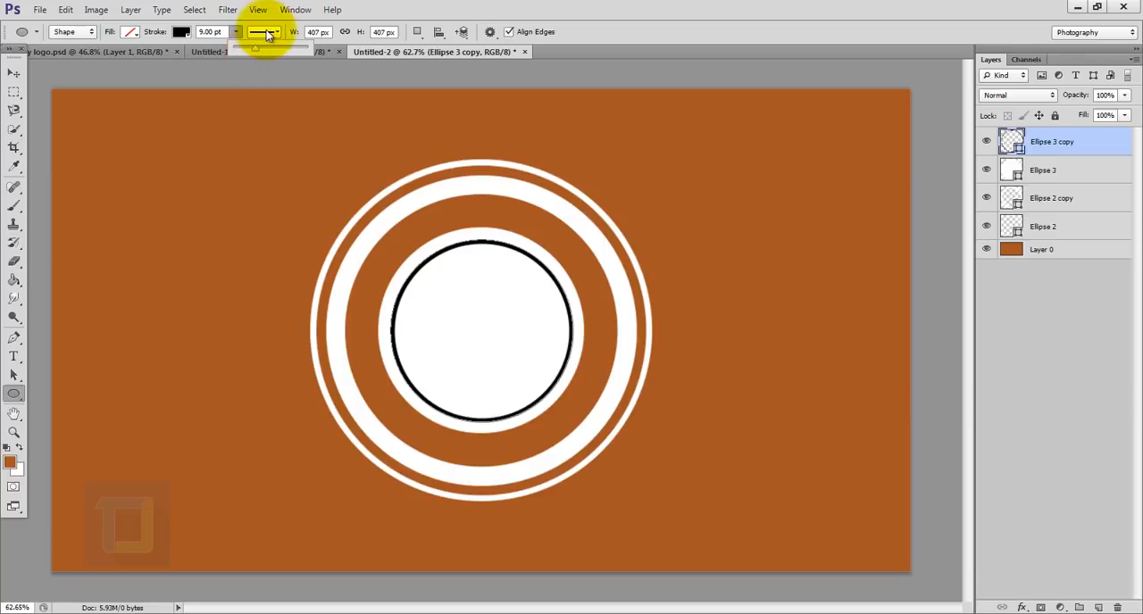
{"action": "left_click", "coordinate": [259, 34]}
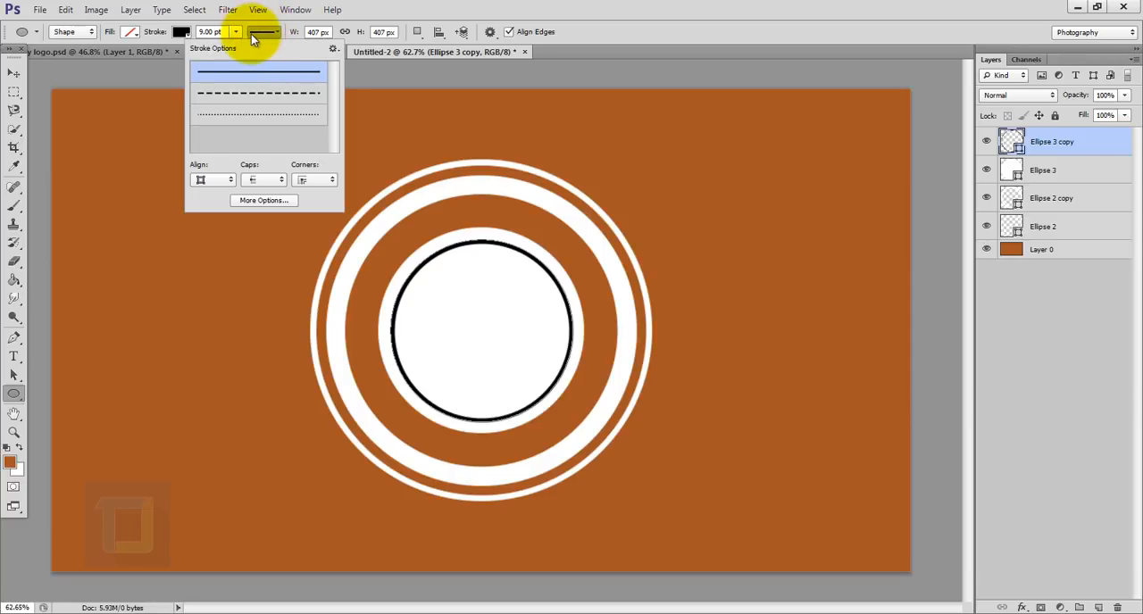
{"action": "left_click", "coordinate": [260, 97]}
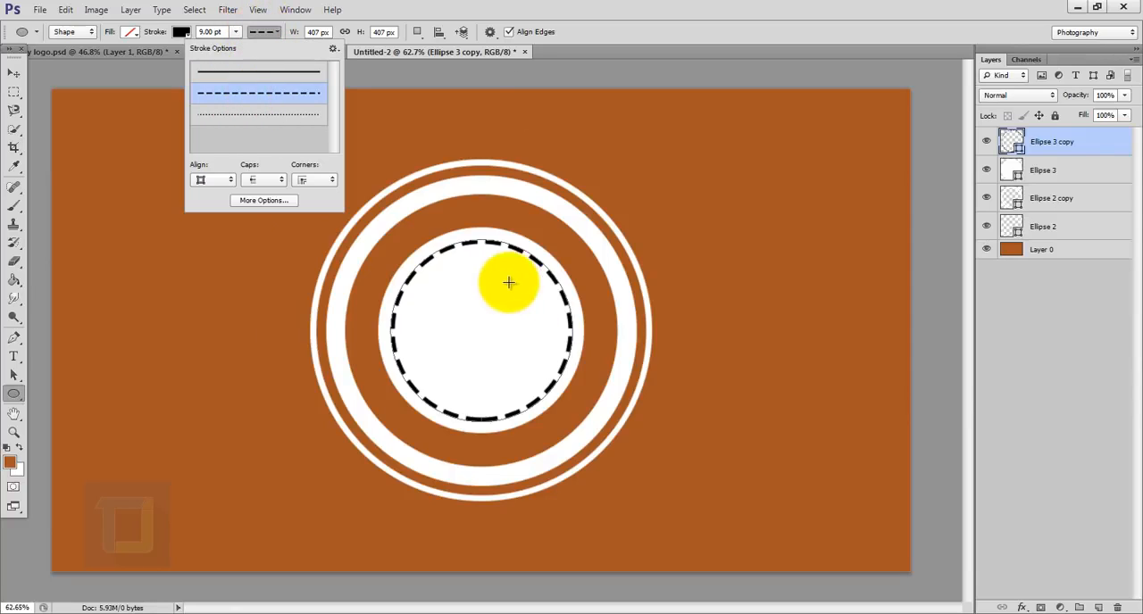
- Rasterize the dashed circle layer and load its dashes as a selection
{"action": "left_click", "coordinate": [1093, 147]}
{"action": "right_click", "coordinate": [1093, 147]}
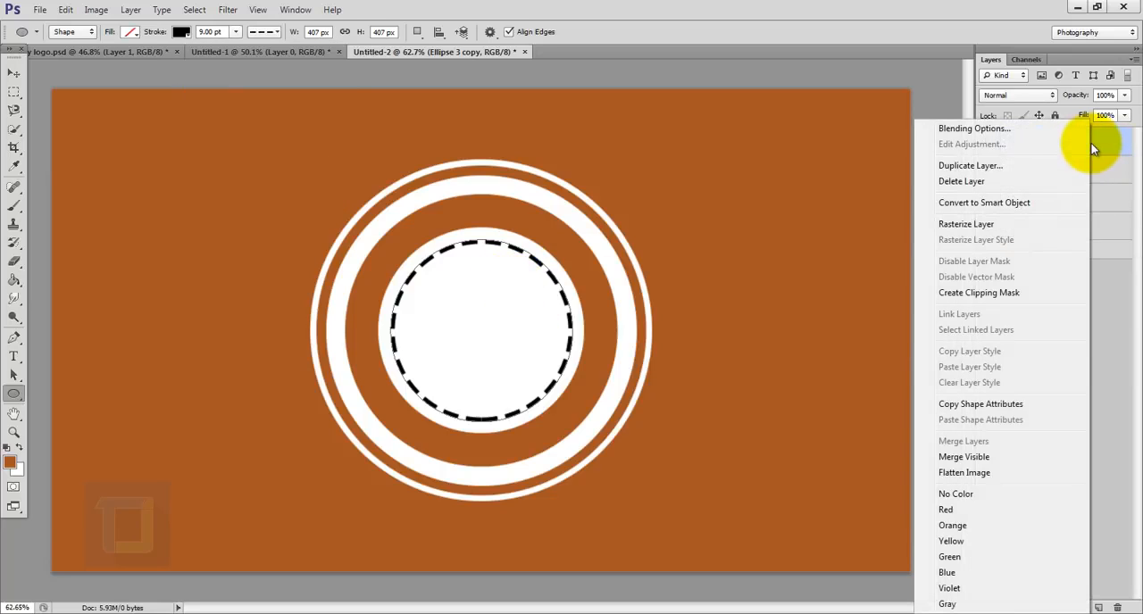
{"action": "left_click", "coordinate": [973, 227]}
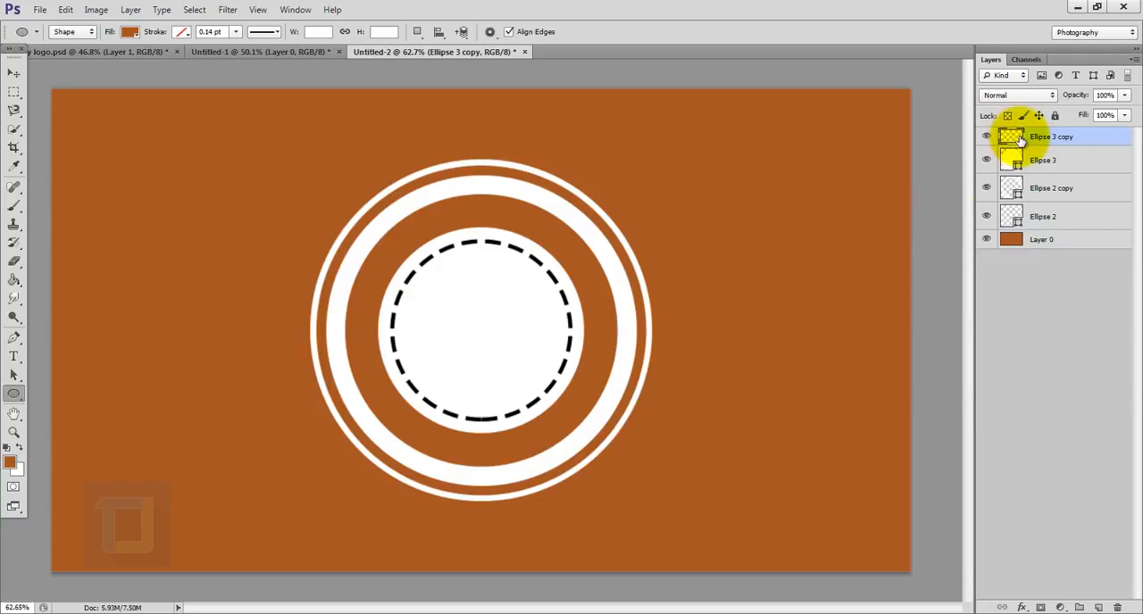
{"action": "key", "text": "ctrl"}
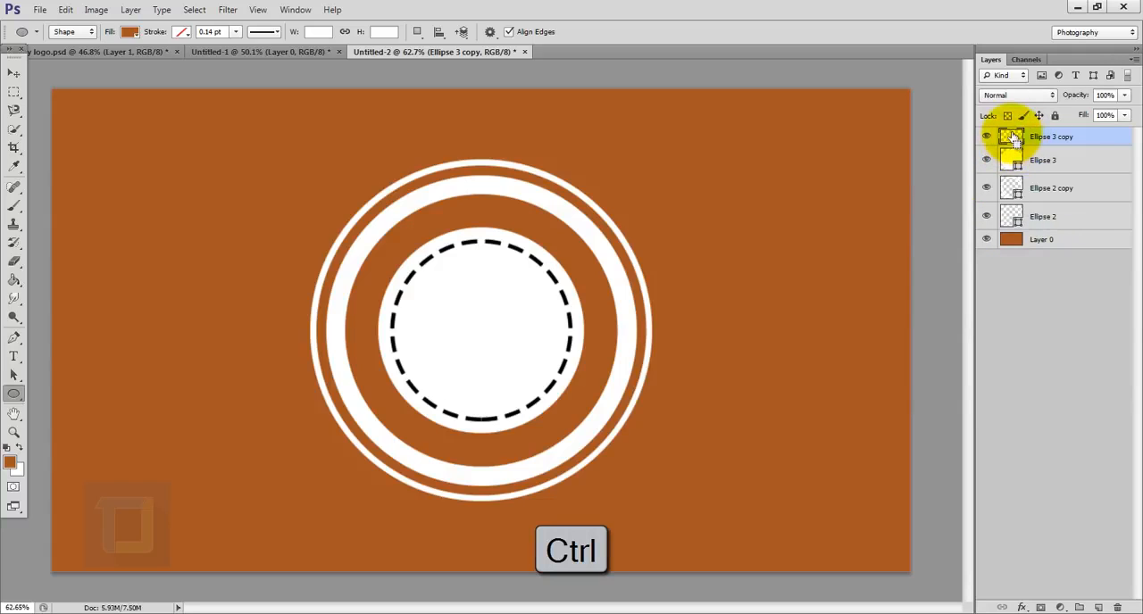
{"action": "left_click", "coordinate": [1010, 136], "text": "ctrl"}
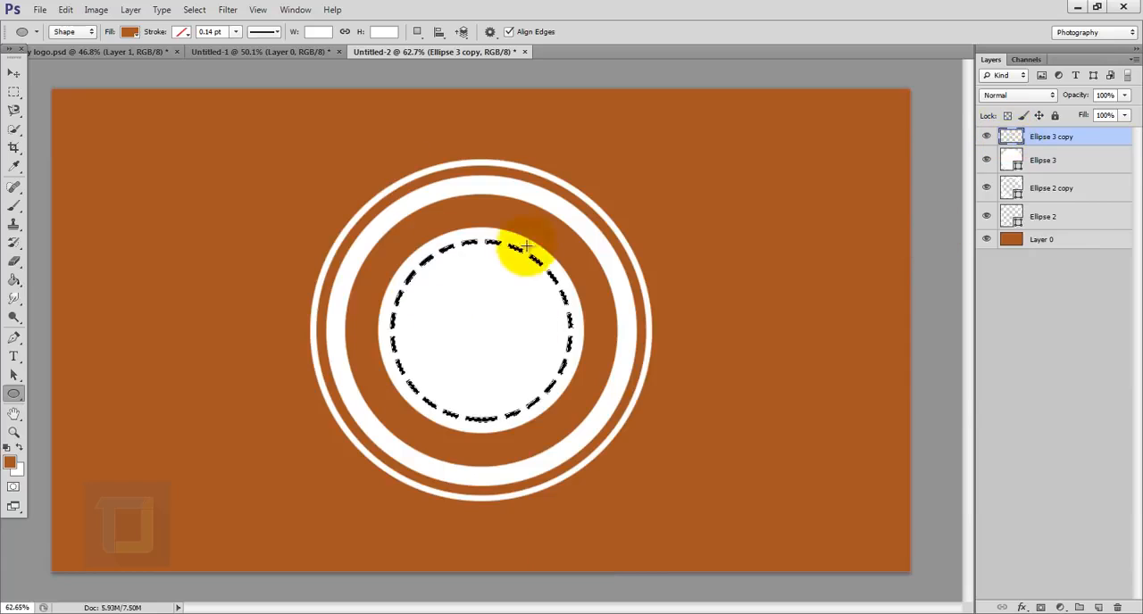
- Hide the dashed circle layer and mask the central white circle with the selection, inverting the mask to cut out the dashes
{"action": "scroll", "coordinate": [497, 268], "scroll_direction": "up", "scroll_amount": 3}
{"action": "scroll", "coordinate": [581, 277], "scroll_direction": "down", "scroll_amount": 3}
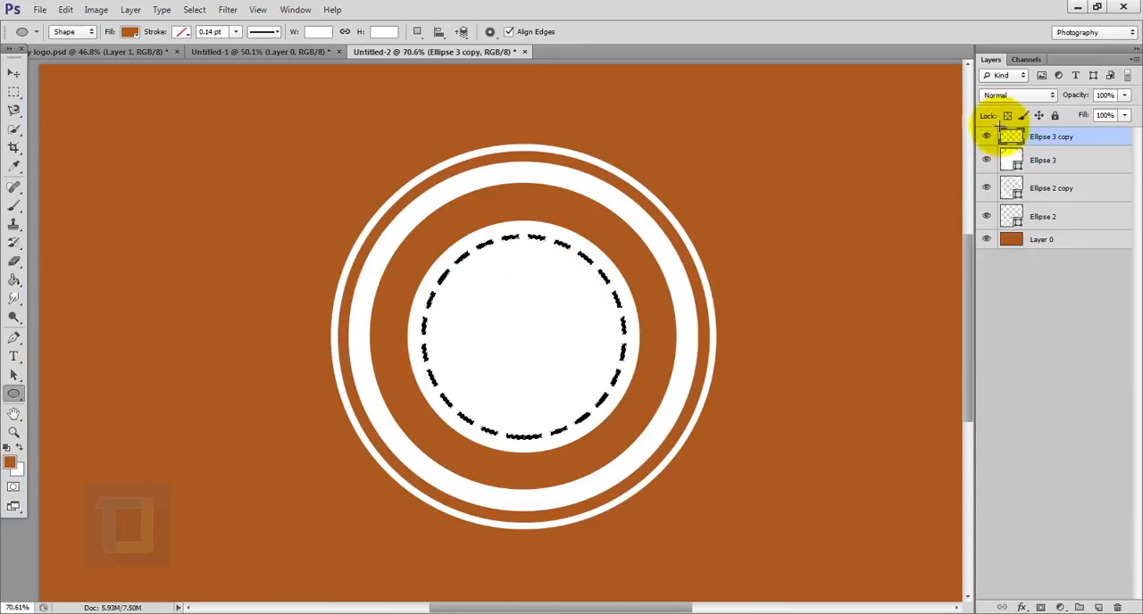
{"action": "left_click", "coordinate": [986, 139]}
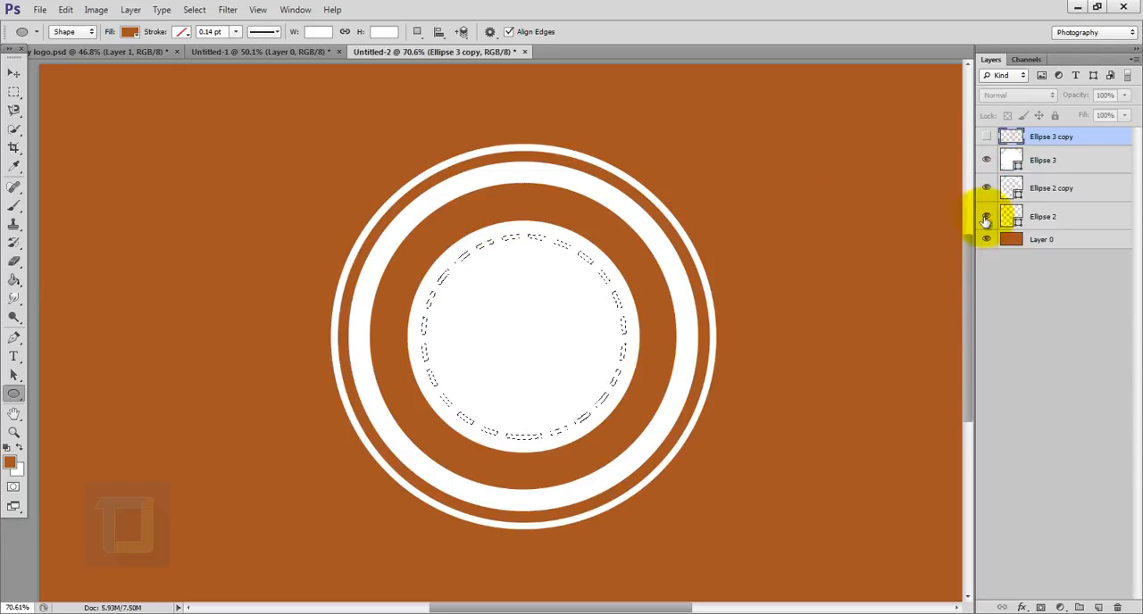
{"action": "left_click", "coordinate": [1005, 163]}
{"action": "left_click", "coordinate": [986, 162]}
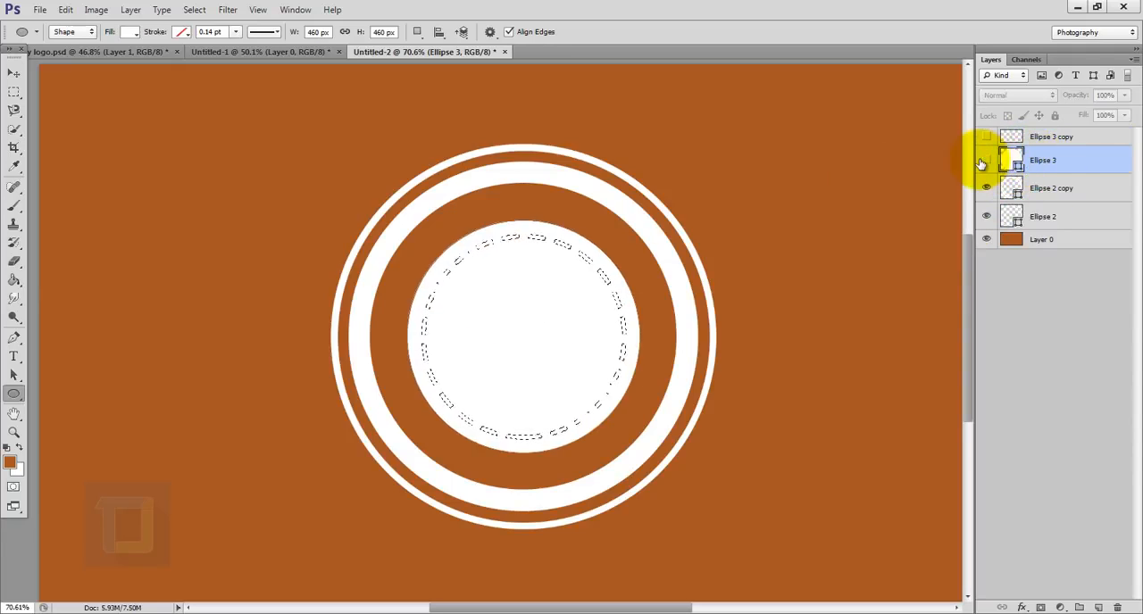
{"action": "left_click", "coordinate": [986, 163]}
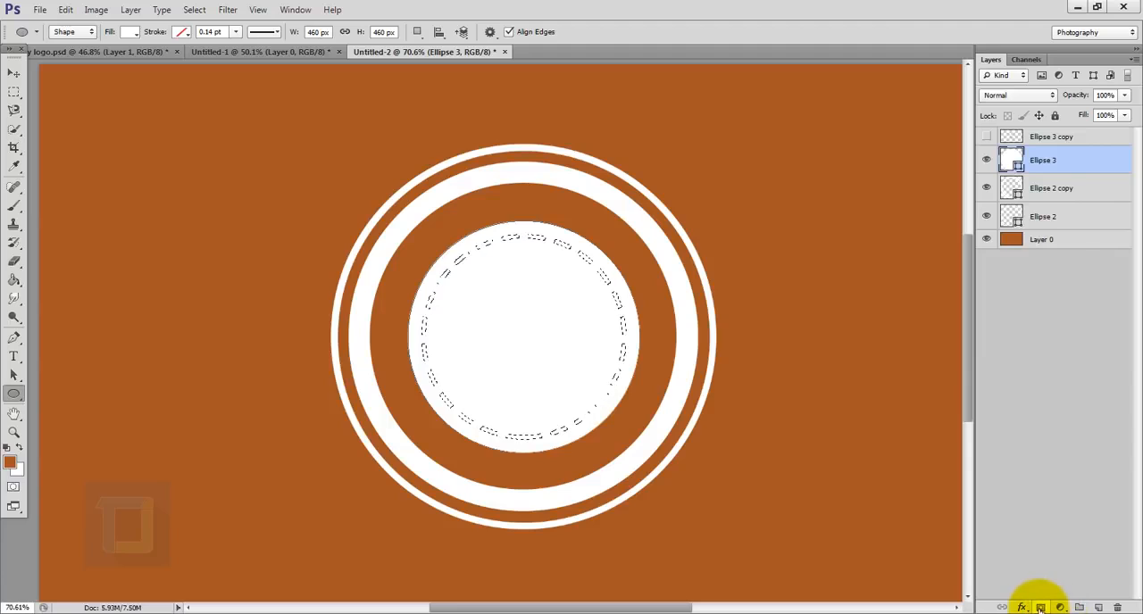
{"action": "left_click", "coordinate": [1042, 607]}
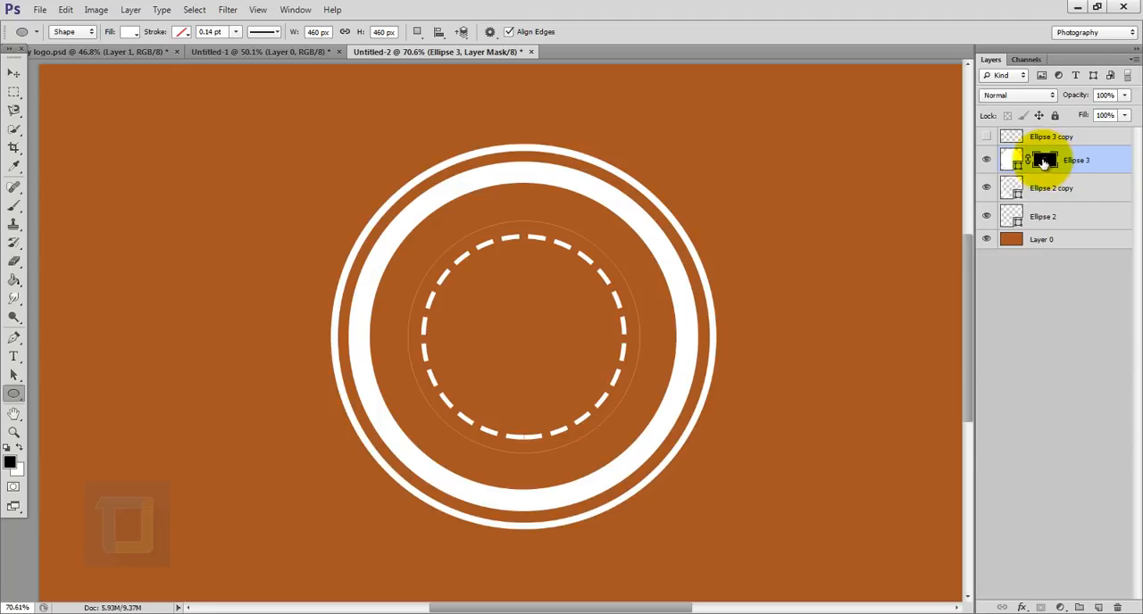
{"action": "key", "text": "ctrl+i"}
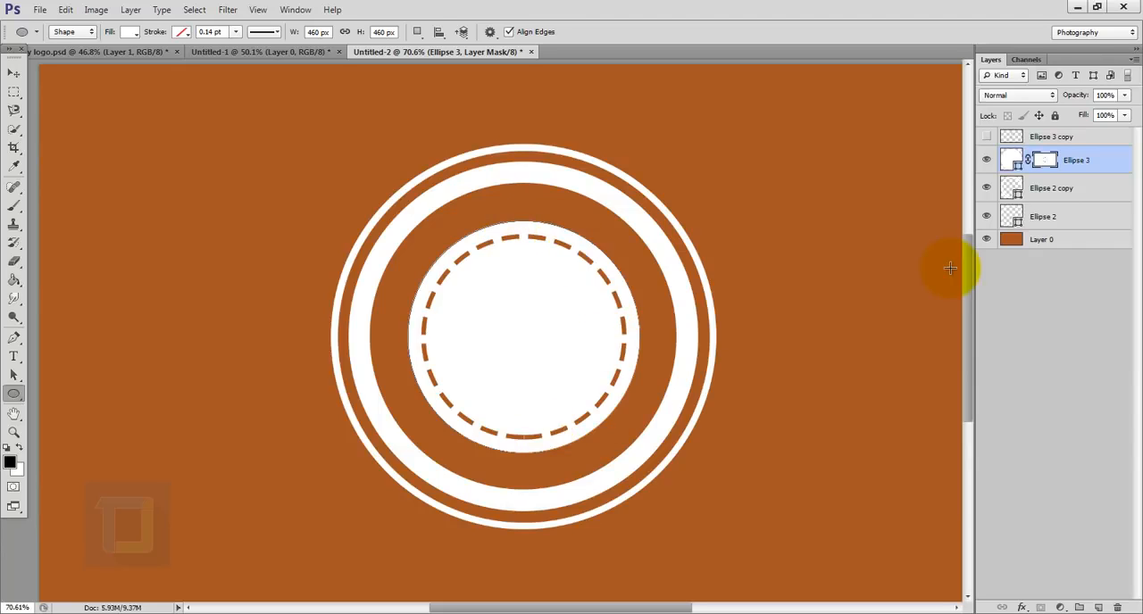
- Group all the ellipse layers above the background and name the group "shapes"
{"action": "scroll", "coordinate": [950, 268], "scroll_direction": "down", "scroll_amount": 3}
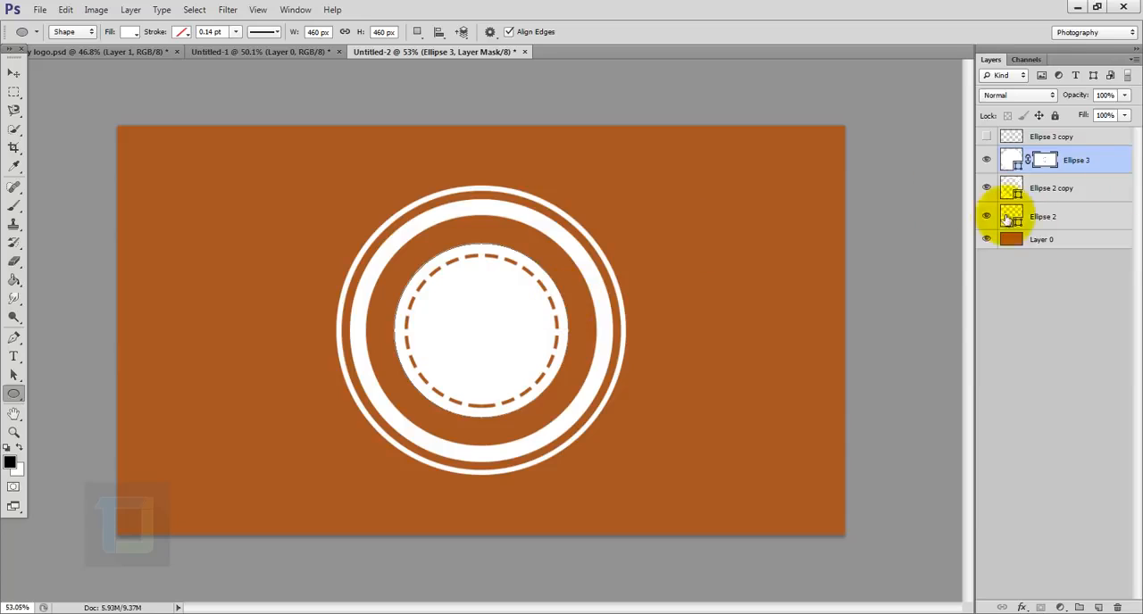
{"action": "left_click", "coordinate": [1068, 220]}
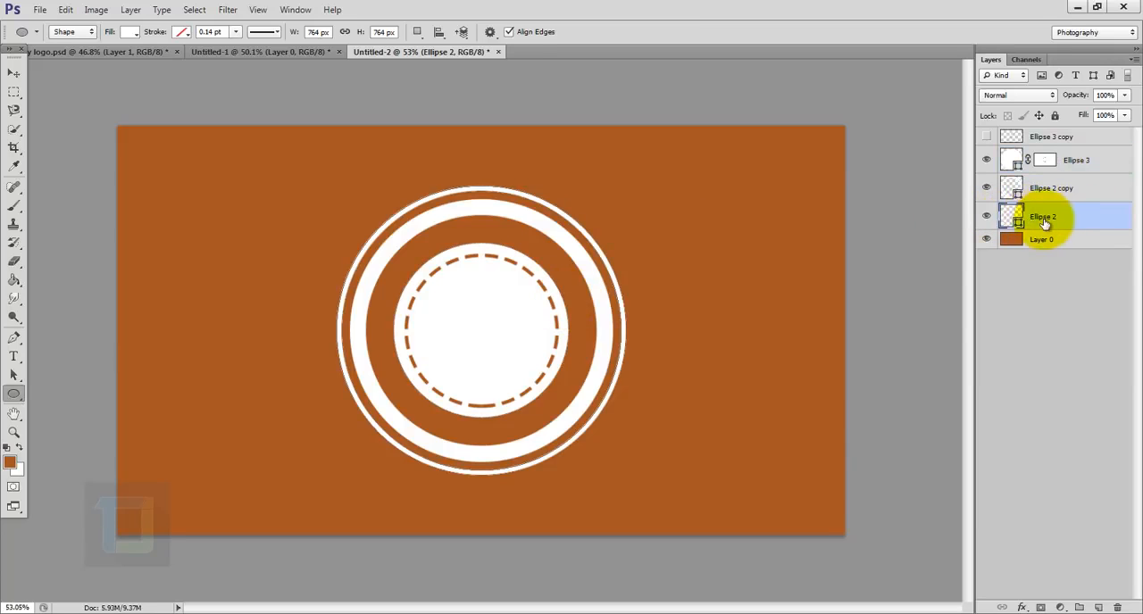
{"action": "left_click", "coordinate": [1063, 136], "text": "shift"}
{"action": "key", "text": "ctrl+g"}
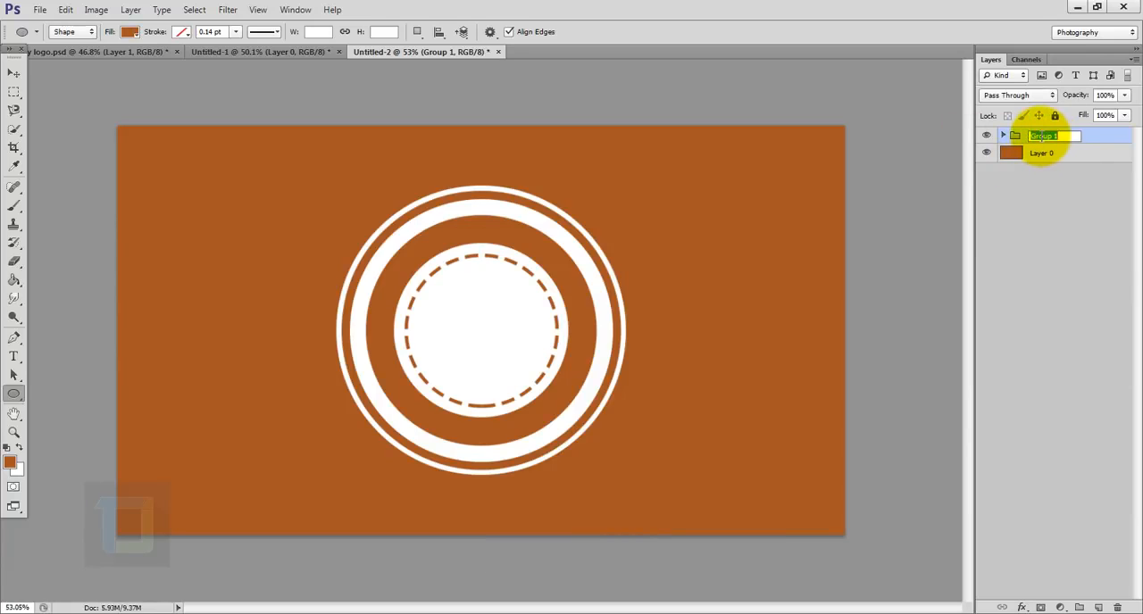
{"action": "key", "text": "Return"}
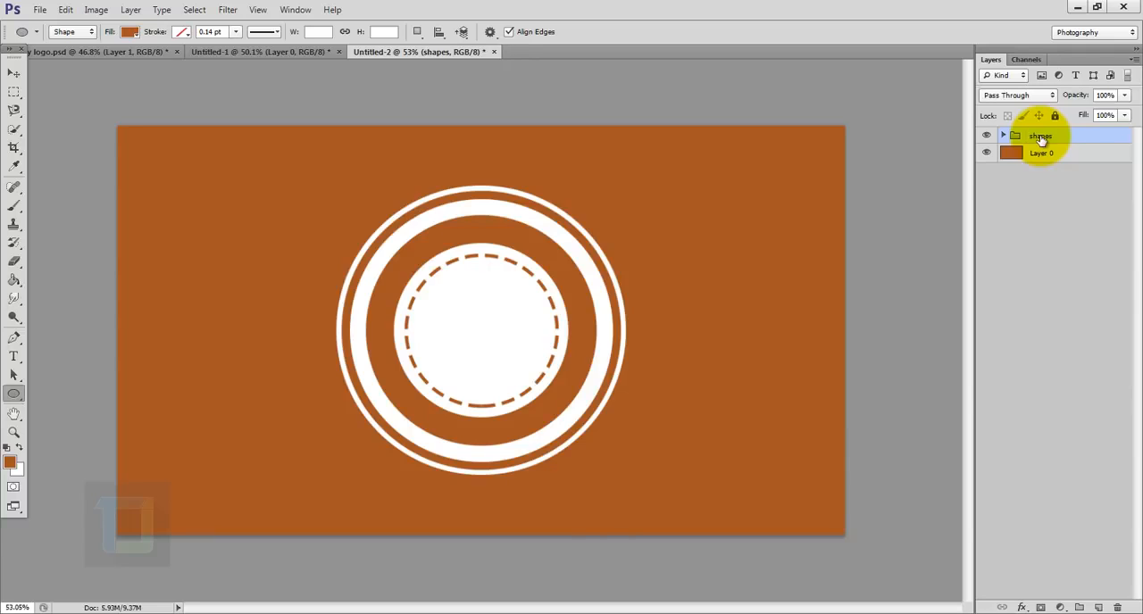
- Add the text "tutorial" in white (ffffff) on the brown area beside the rings
{"action": "left_click", "coordinate": [13, 357]}
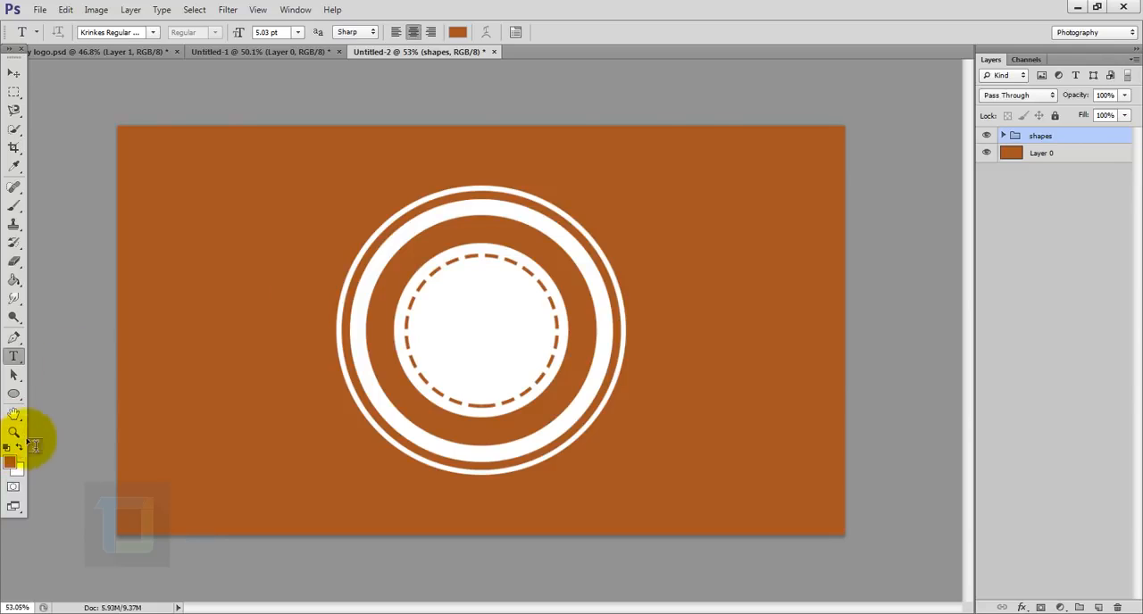
{"action": "left_click", "coordinate": [455, 34]}
{"action": "left_click", "coordinate": [791, 166]}
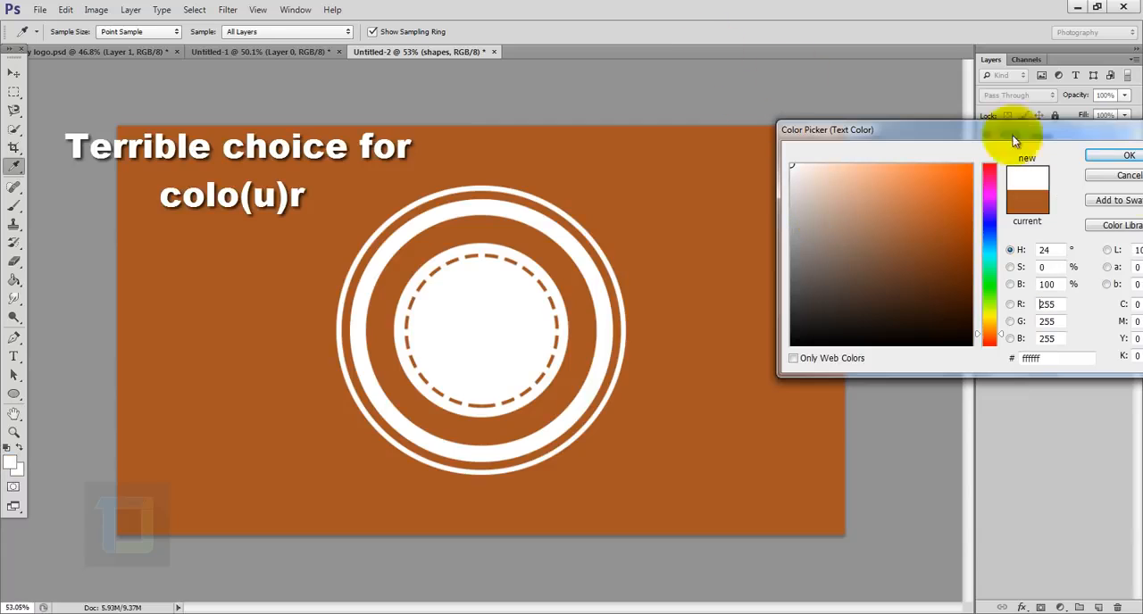
{"action": "left_click", "coordinate": [1112, 159]}
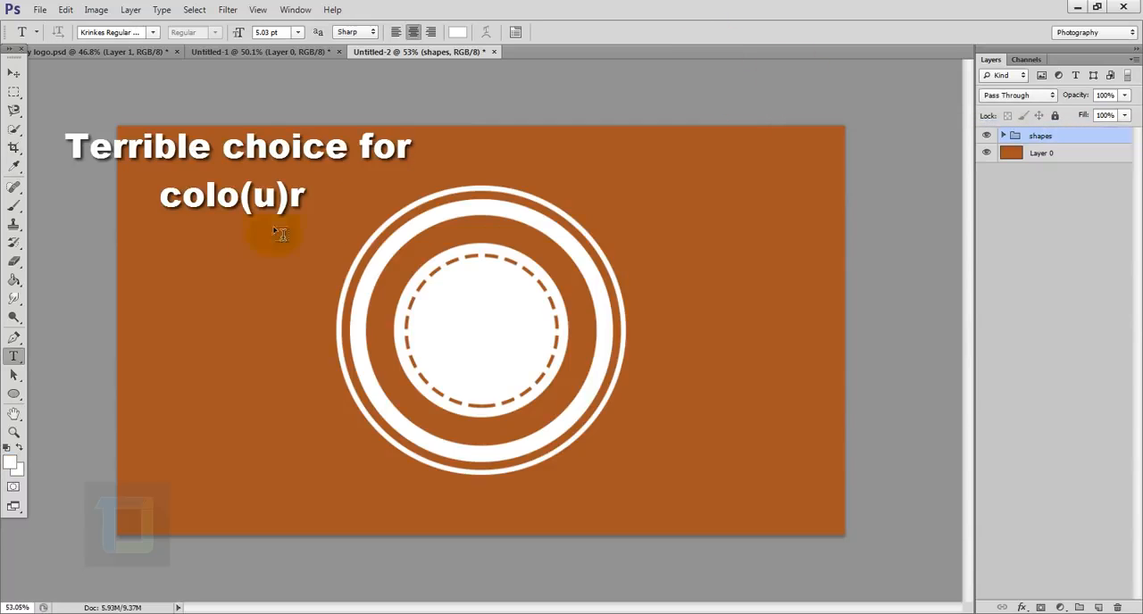
{"action": "left_click", "coordinate": [231, 268]}
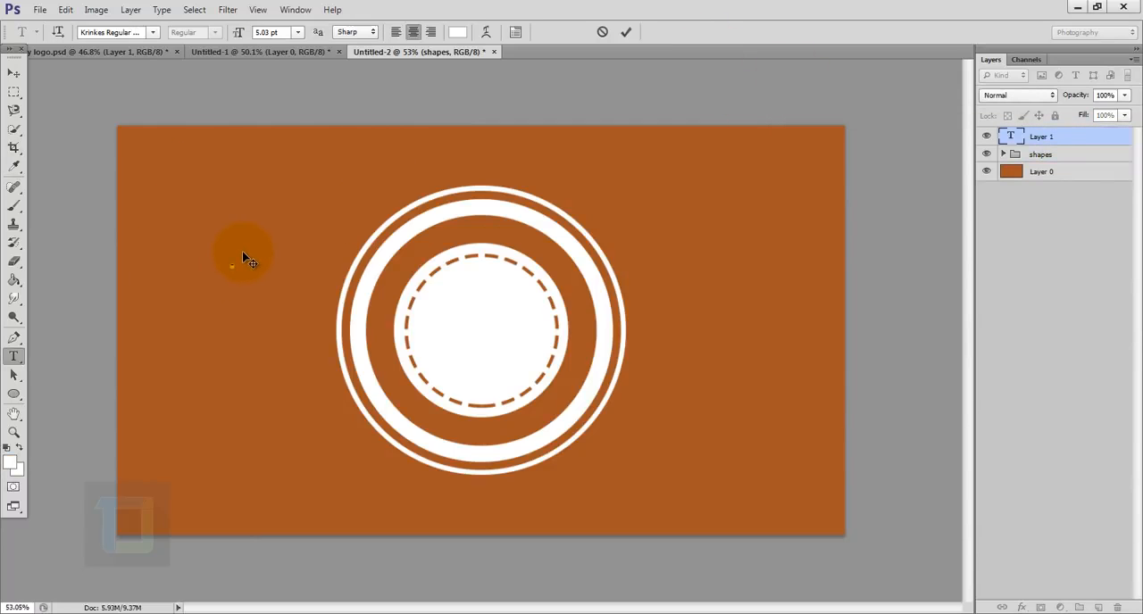
{"action": "type", "text": "tutorial"}
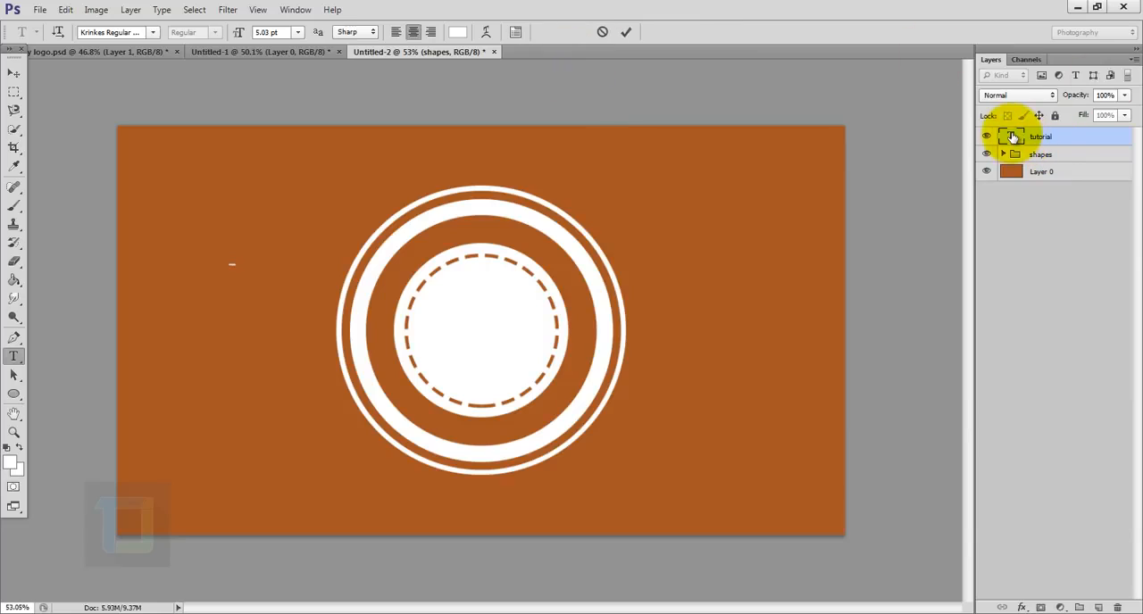
- Enlarge the "tutorial" text to a font size of about 184 pt and commit it
{"action": "left_click", "coordinate": [516, 32]}
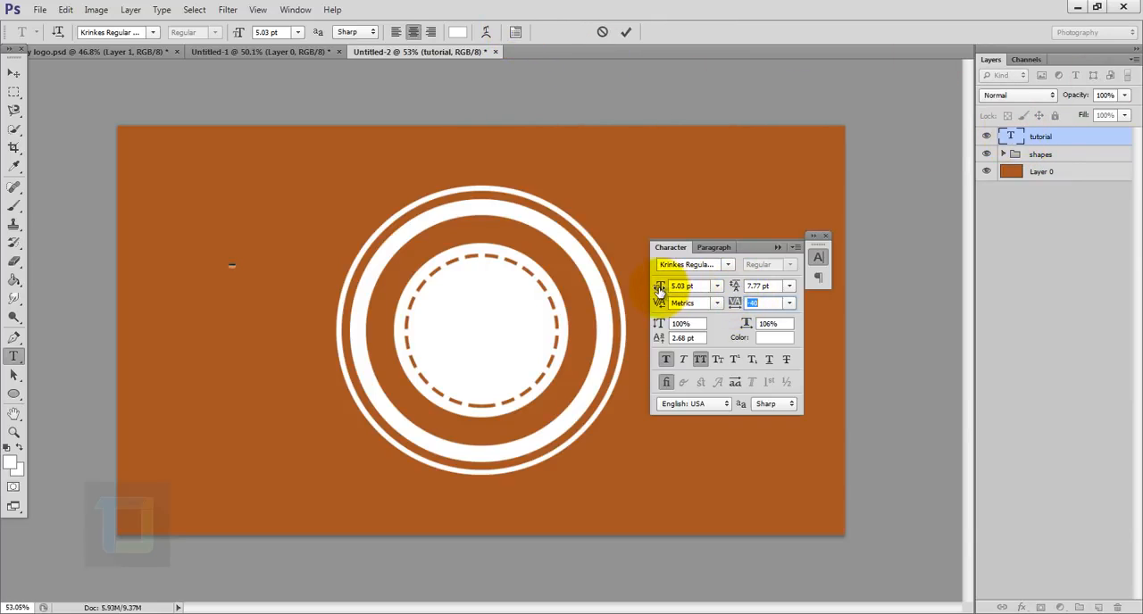
{"action": "left_click_drag", "start_coordinate": [661, 291], "coordinate": [791, 300]}
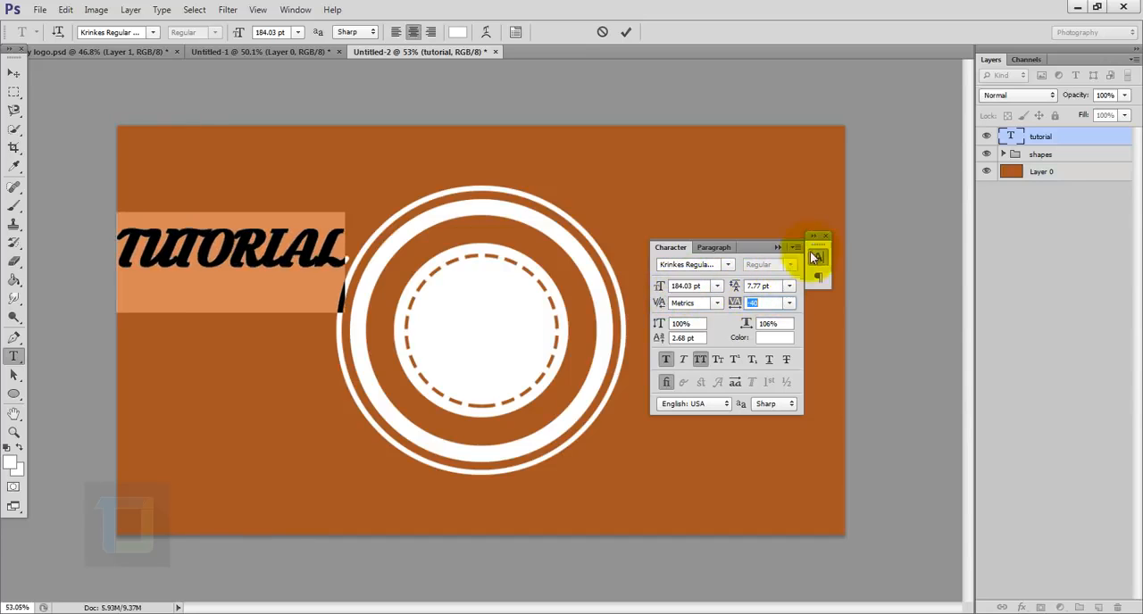
{"action": "left_click", "coordinate": [826, 237]}
{"action": "left_click", "coordinate": [1095, 138]}
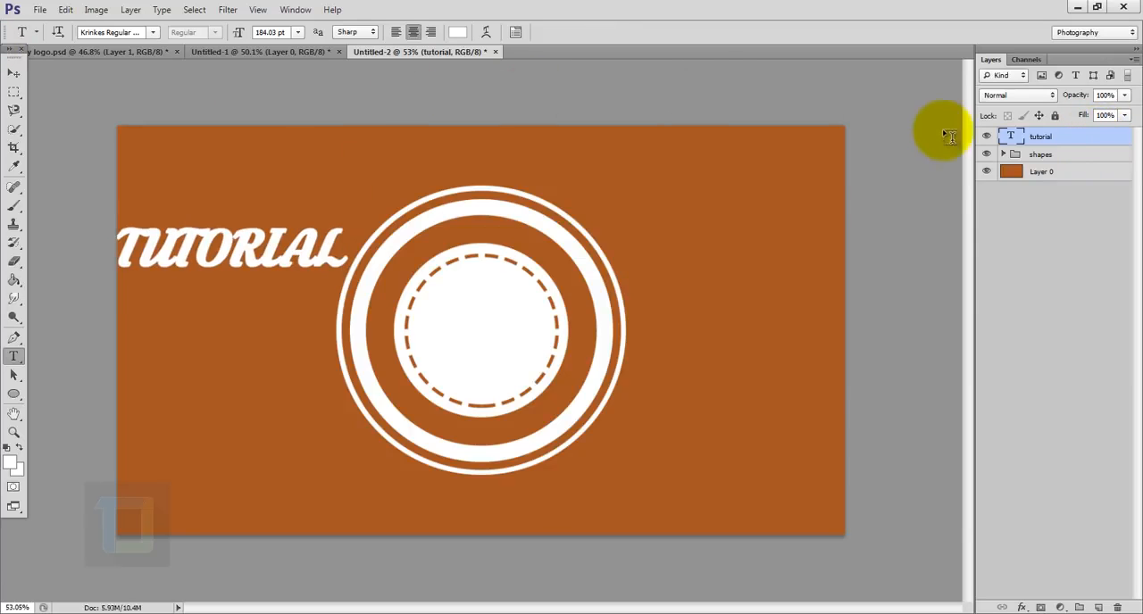
- Recolour the "tutorial" text to red (fb2828)
{"action": "double_click", "coordinate": [1012, 133]}
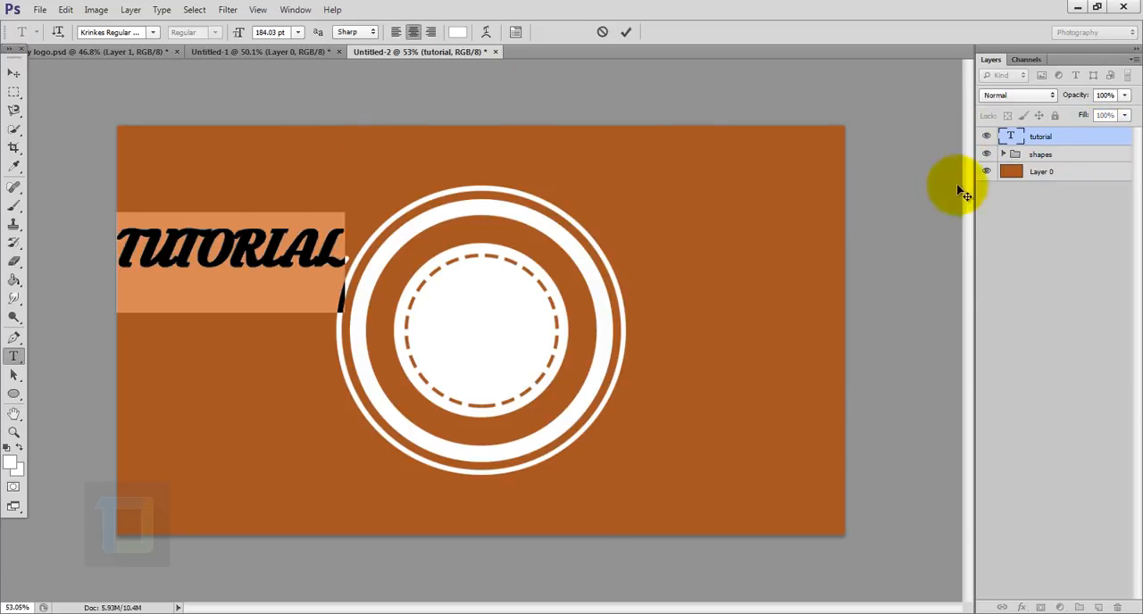
{"action": "left_click", "coordinate": [458, 32]}
{"action": "left_click_drag", "start_coordinate": [862, 169], "coordinate": [952, 175]}
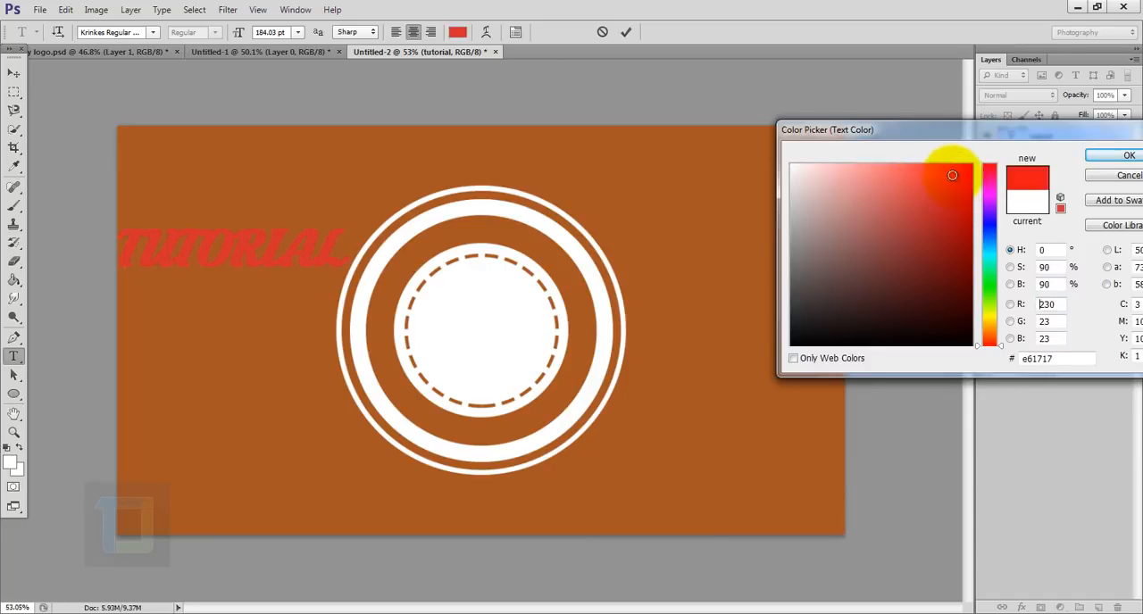
{"action": "left_click", "coordinate": [1115, 157]}
- Move the "tutorial" text over the circles, rotate it about -11.5° and scale it to about 124%
{"action": "left_click", "coordinate": [13, 72]}
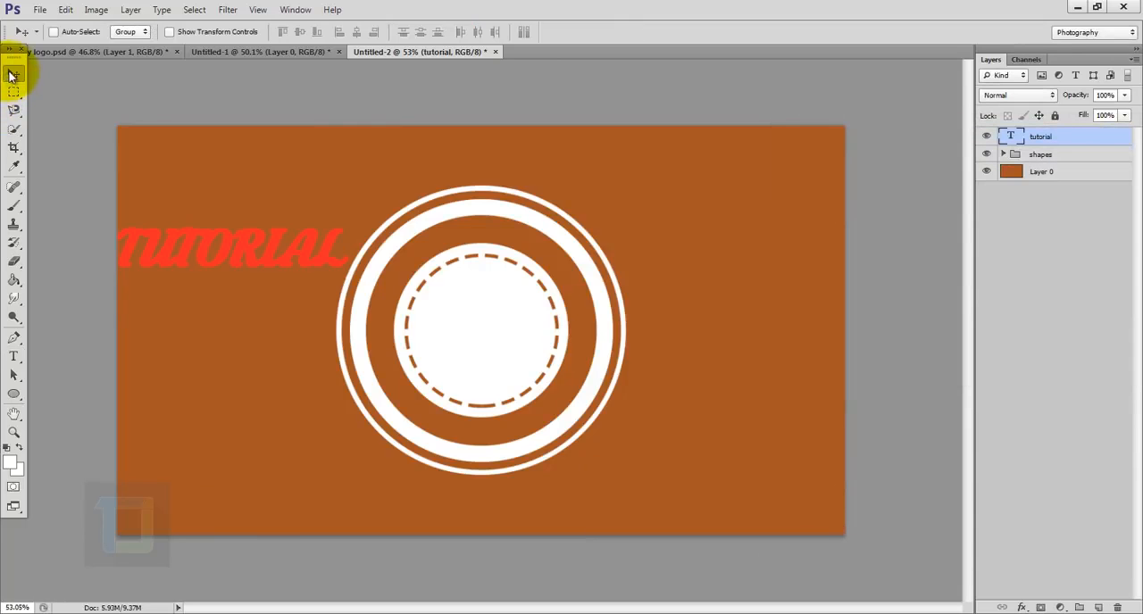
{"action": "left_click_drag", "start_coordinate": [223, 264], "coordinate": [482, 317]}
{"action": "key", "text": "ctrl+t"}
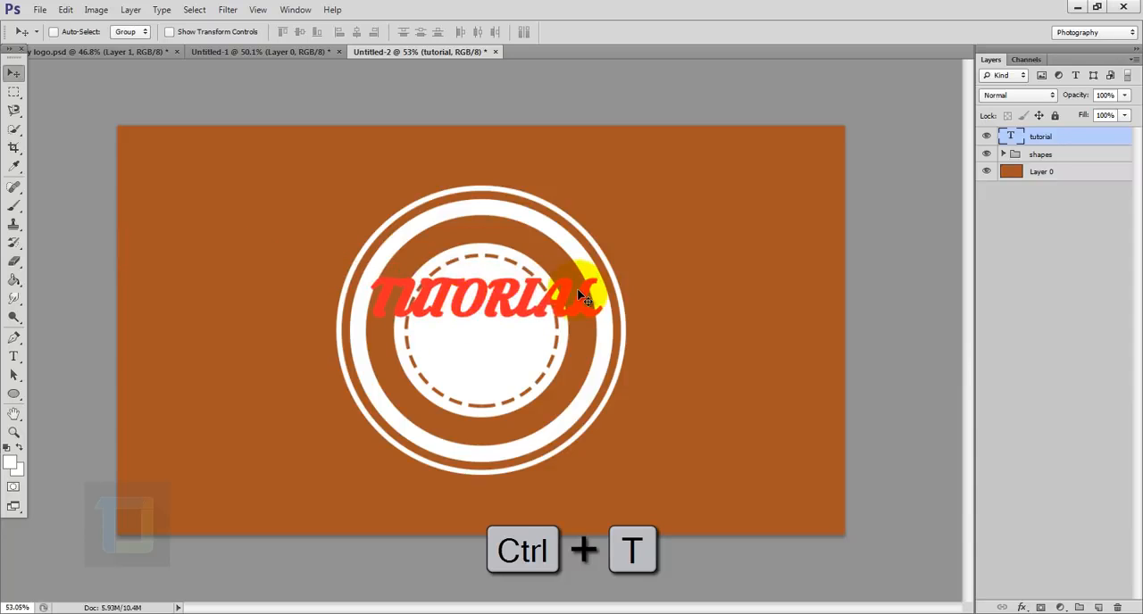
{"action": "left_click_drag", "start_coordinate": [696, 227], "coordinate": [659, 184]}
{"action": "left_click_drag", "start_coordinate": [510, 324], "coordinate": [501, 328]}
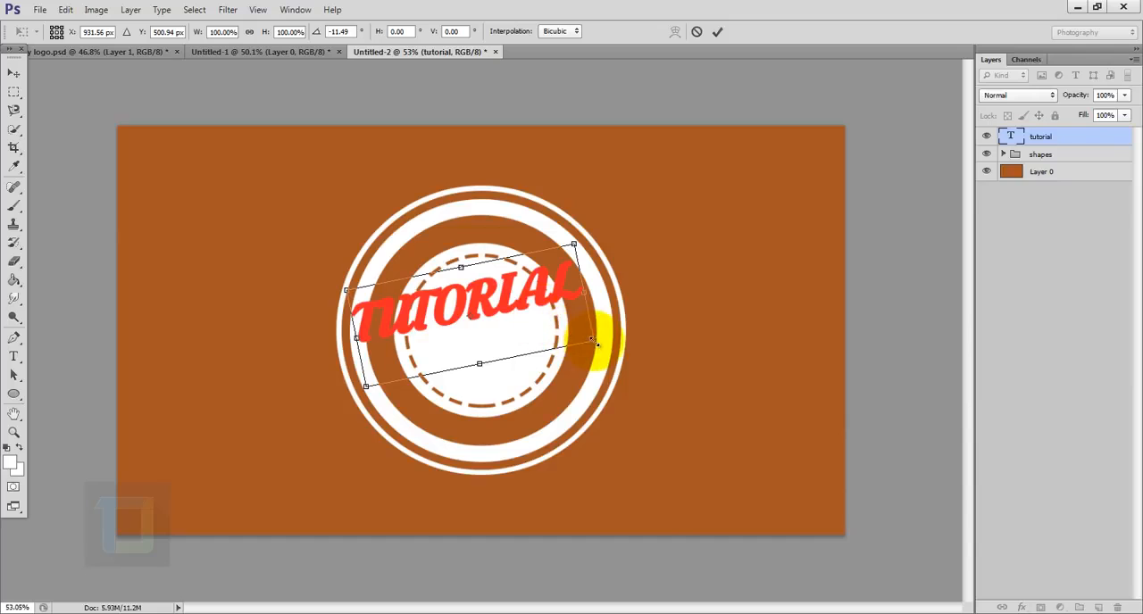
{"action": "left_click_drag", "start_coordinate": [594, 342], "coordinate": [587, 280]}
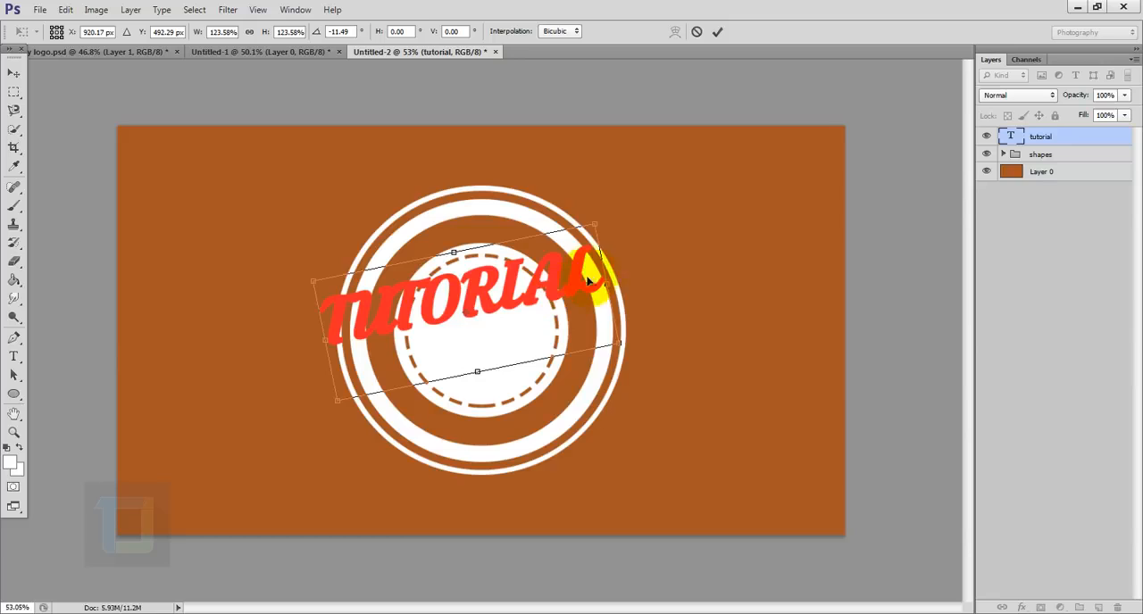
{"action": "left_click", "coordinate": [716, 33]}
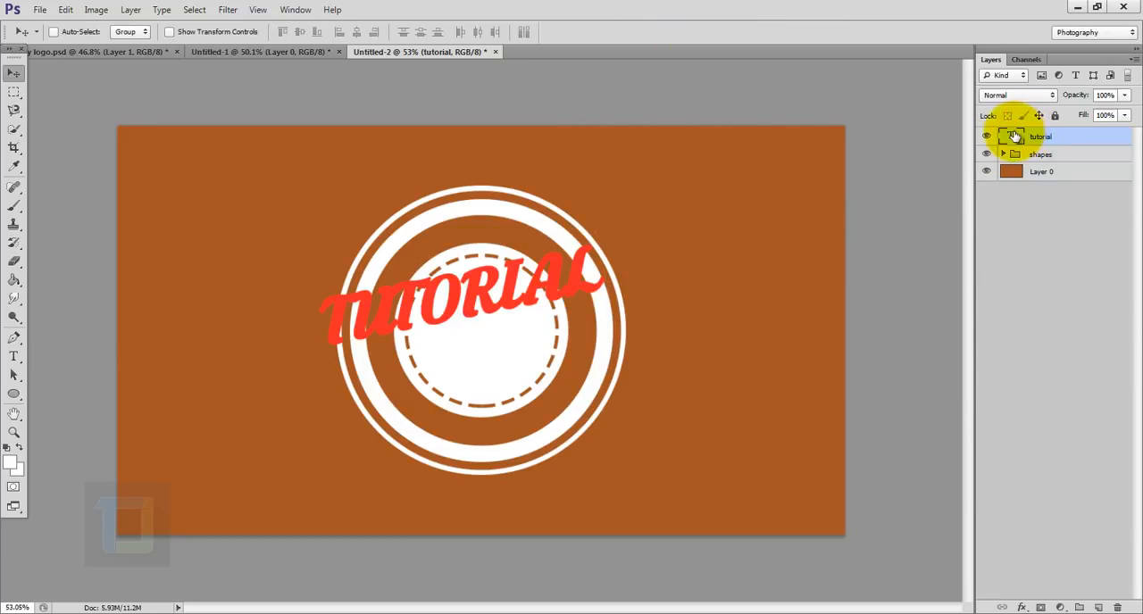
- Append the character 9 to the "tutorial" text to add a swash tail beneath the lettering
{"action": "double_click", "coordinate": [1013, 134]}
{"action": "left_click", "coordinate": [599, 264]}
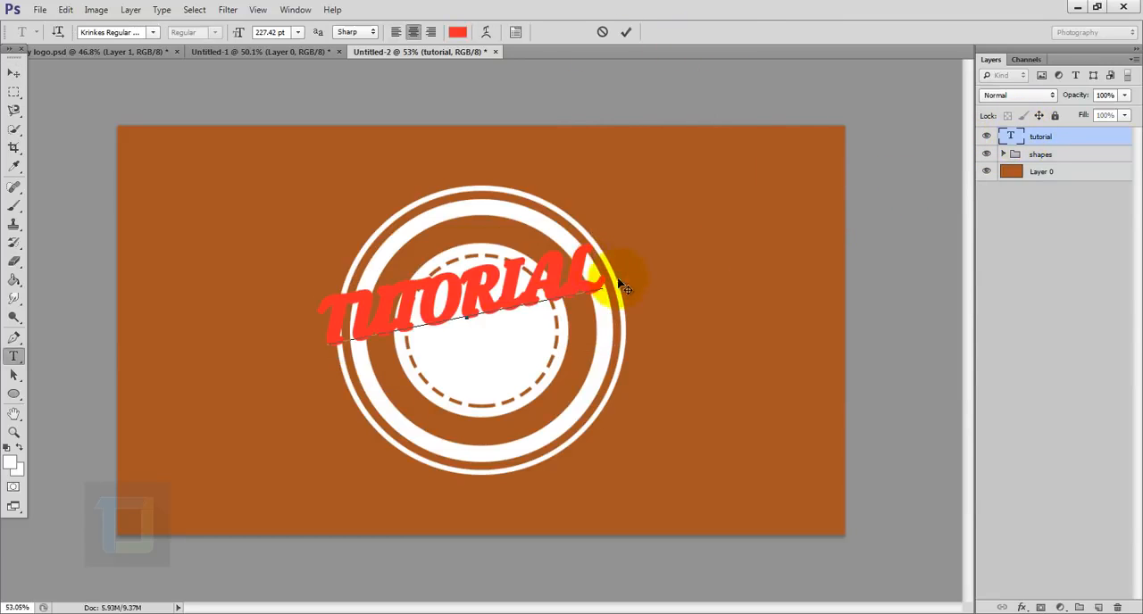
{"action": "key", "text": "9"}
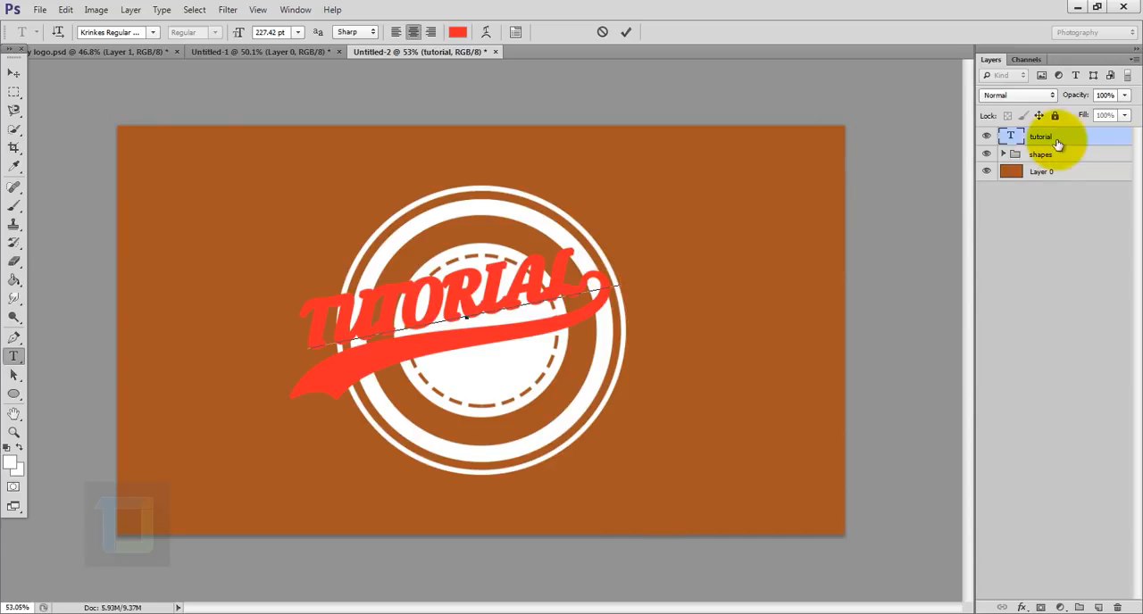
{"action": "left_click", "coordinate": [1081, 139]}
{"action": "key", "text": "v"}
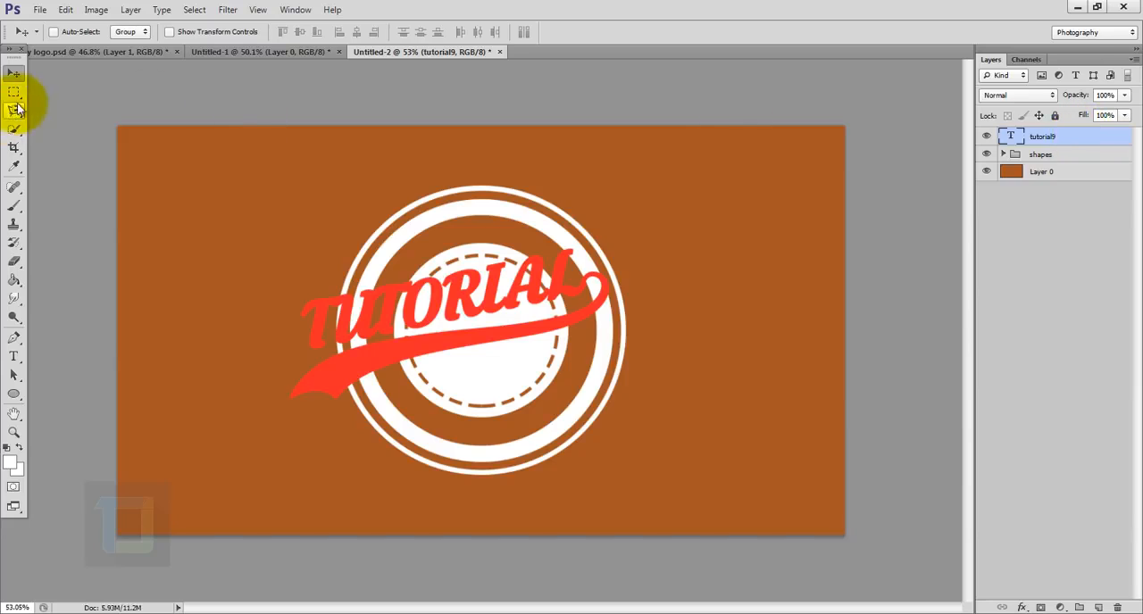
- Recentre the swashed "tutorial" lettering over the circles and scale it to about 105%
{"action": "left_click_drag", "start_coordinate": [524, 319], "coordinate": [542, 311]}
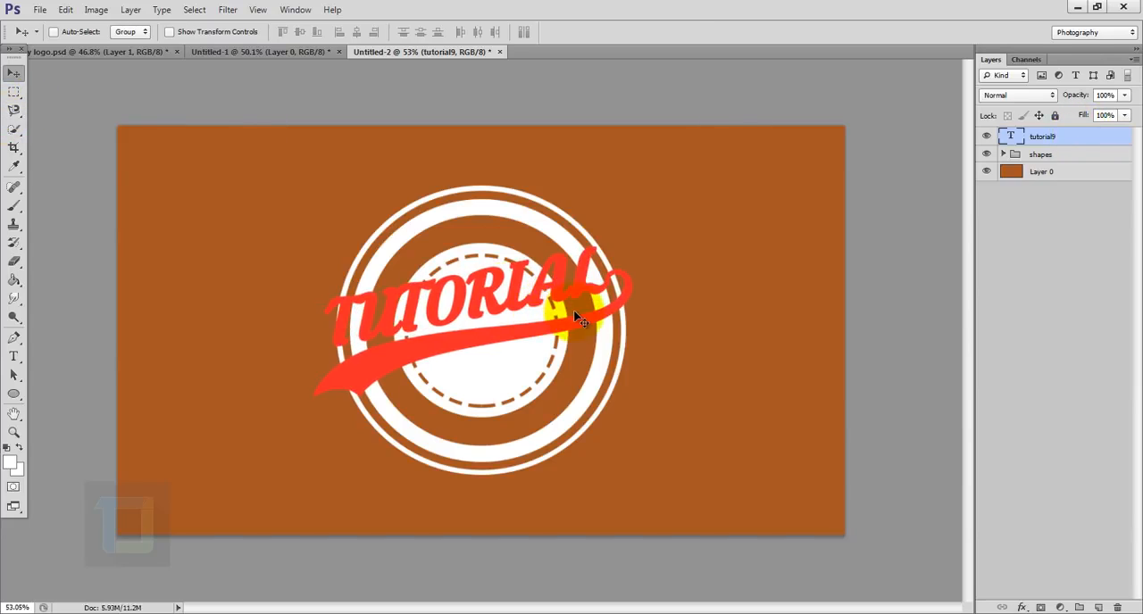
{"action": "key", "text": "ctrl+t"}
{"action": "left_click_drag", "start_coordinate": [659, 217], "coordinate": [666, 213]}
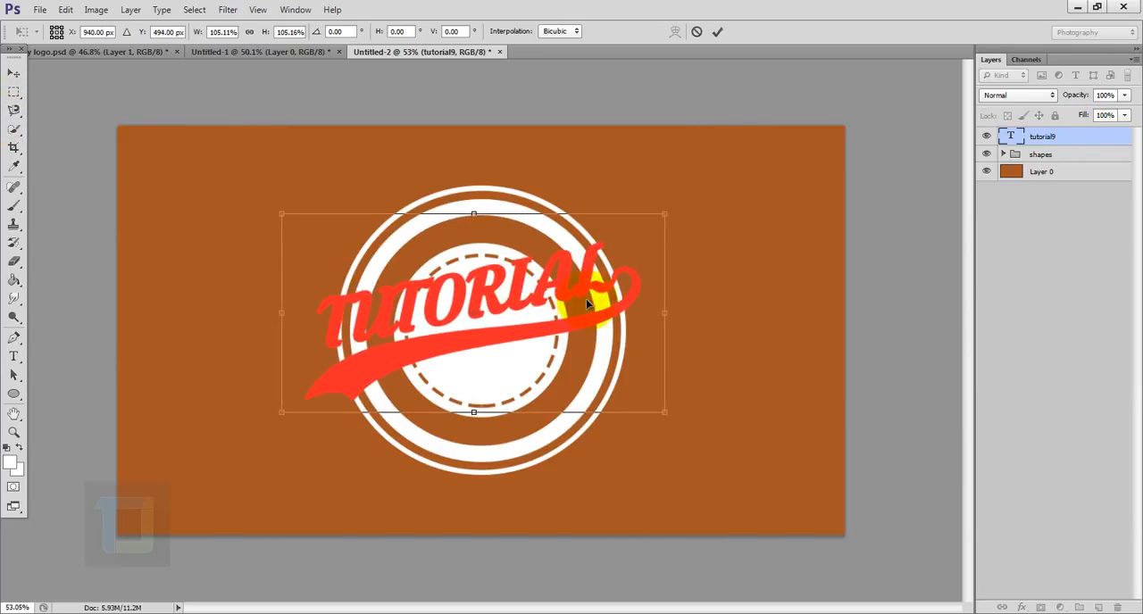
{"action": "left_click", "coordinate": [717, 32]}
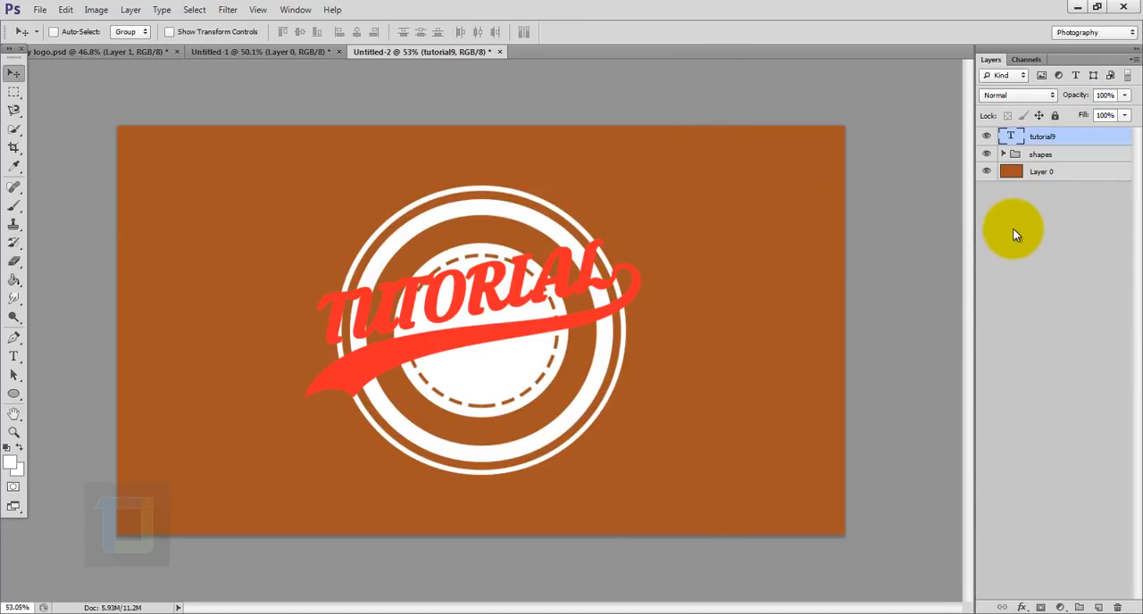
- Select the outline of the tutorial9 text, hide that layer, and cut the lettering out of the shapes group with an inverted layer mask
{"action": "left_click", "coordinate": [1012, 138], "text": "ctrl"}
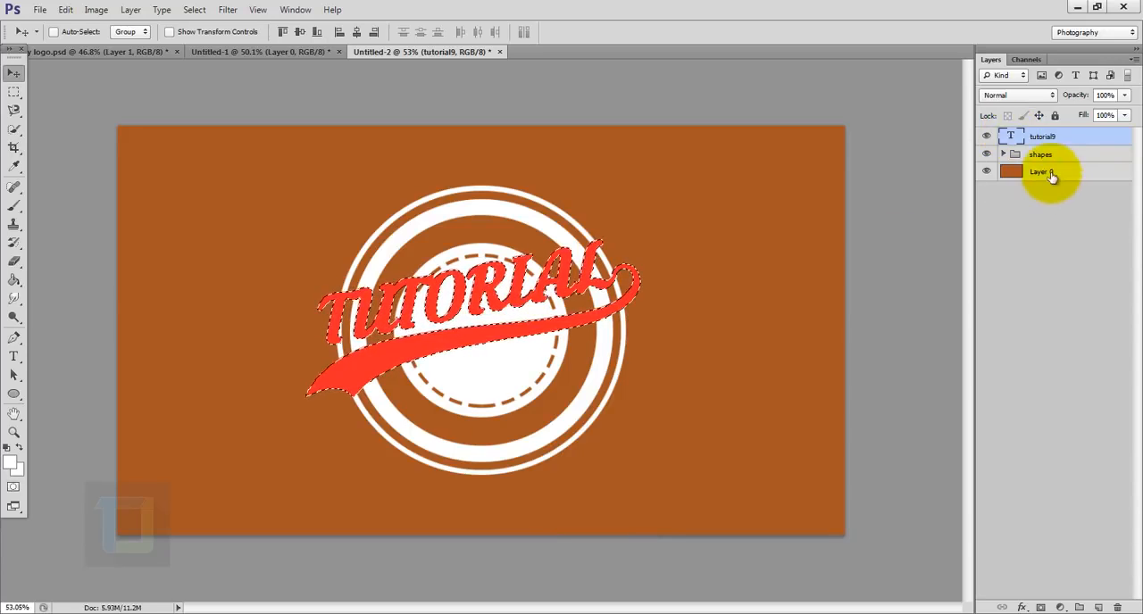
{"action": "left_click", "coordinate": [986, 136]}
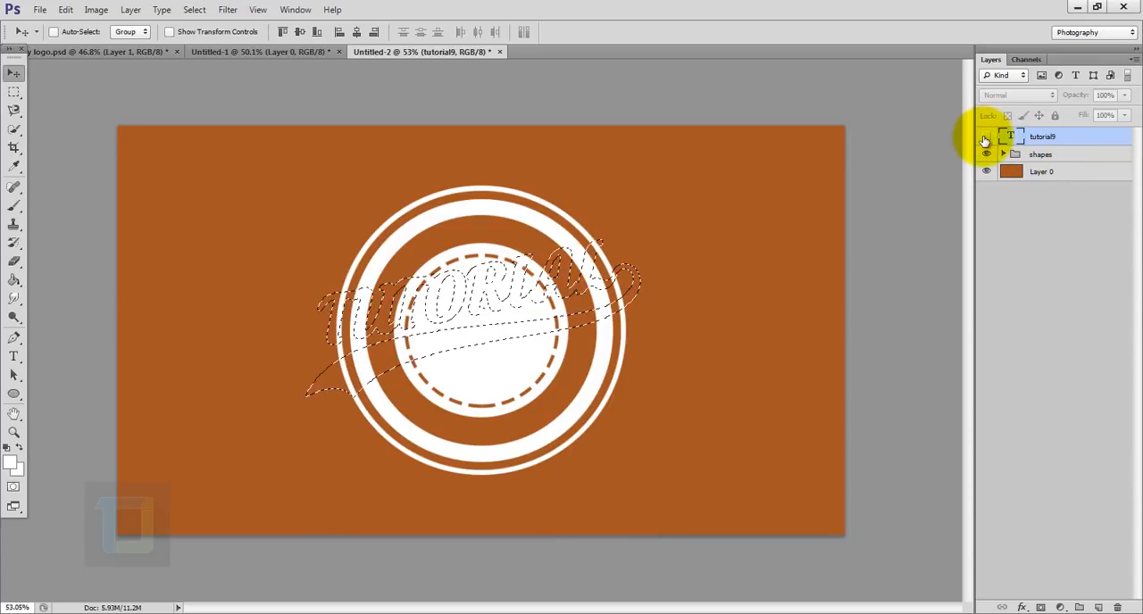
{"action": "left_click", "coordinate": [1043, 158]}
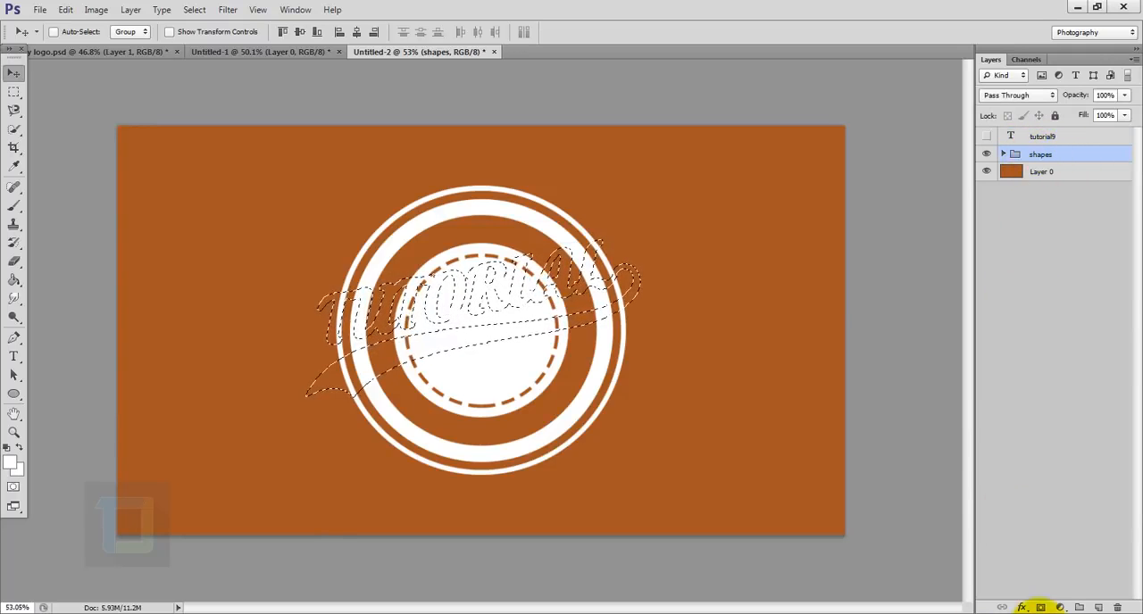
{"action": "left_click", "coordinate": [1042, 608]}
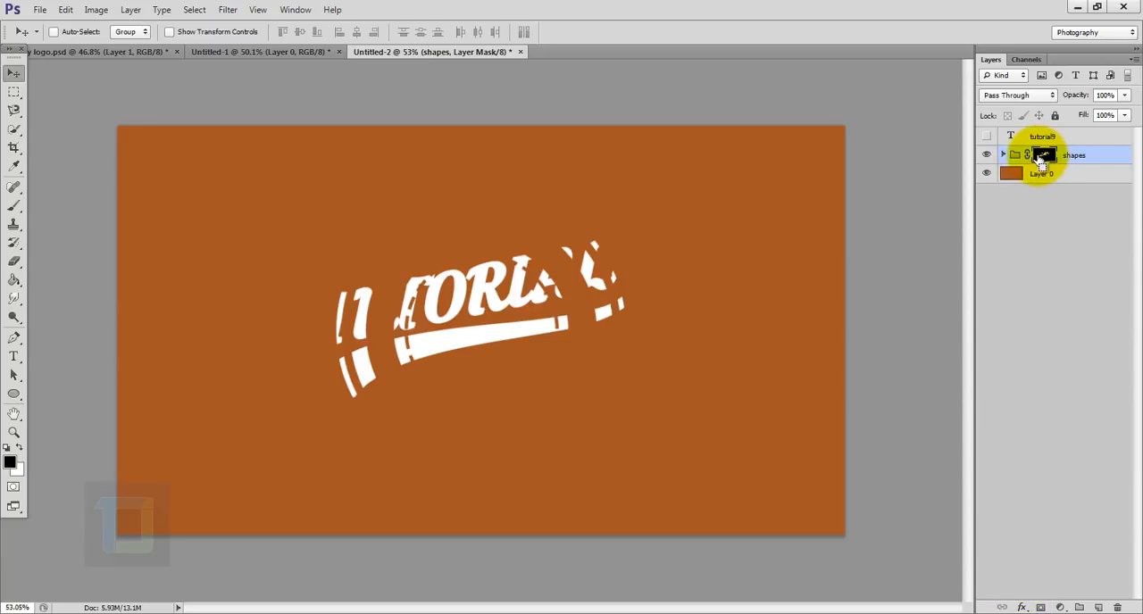
{"action": "key", "text": "ctrl+i"}
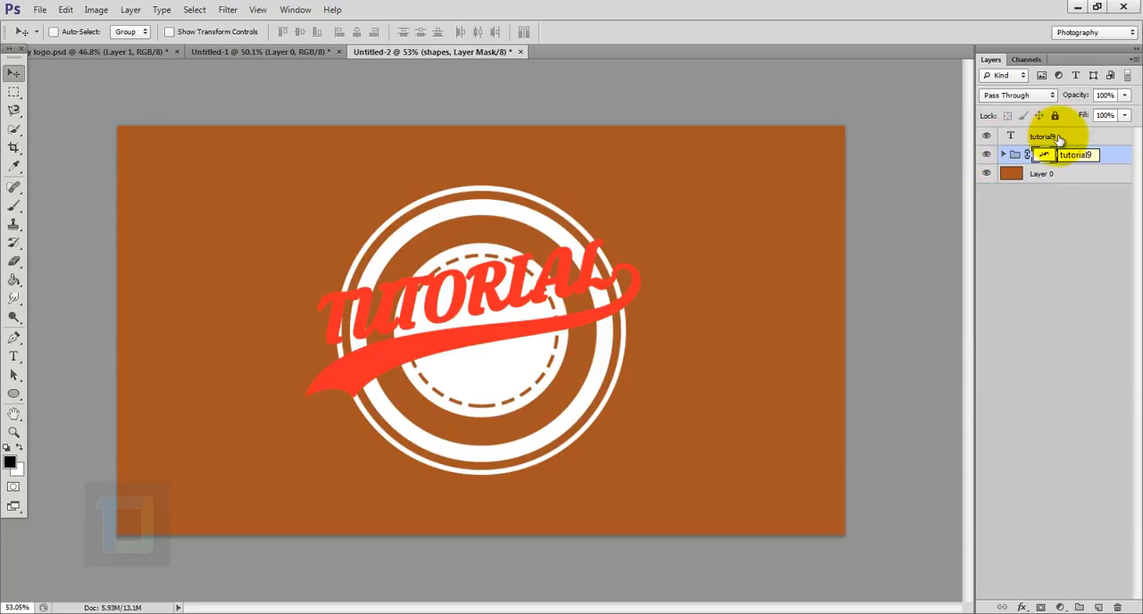
- Set the fill of the visible tutorial9 text layer to 0%
{"action": "left_click", "coordinate": [1027, 136]}
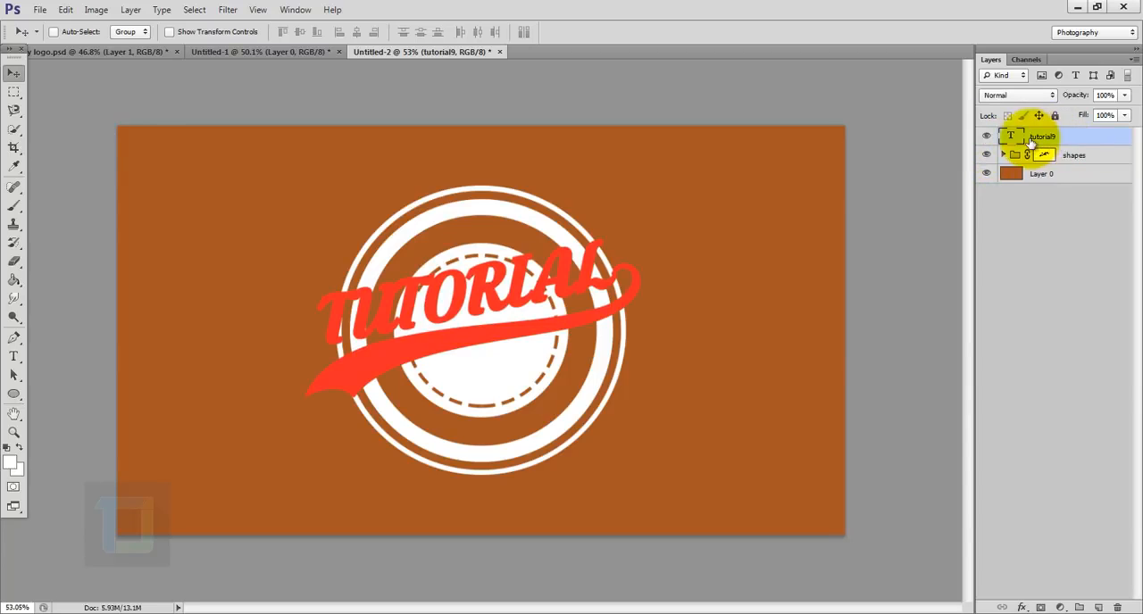
{"action": "left_click", "coordinate": [1125, 116]}
{"action": "left_click_drag", "start_coordinate": [1063, 142], "coordinate": [1034, 132]}
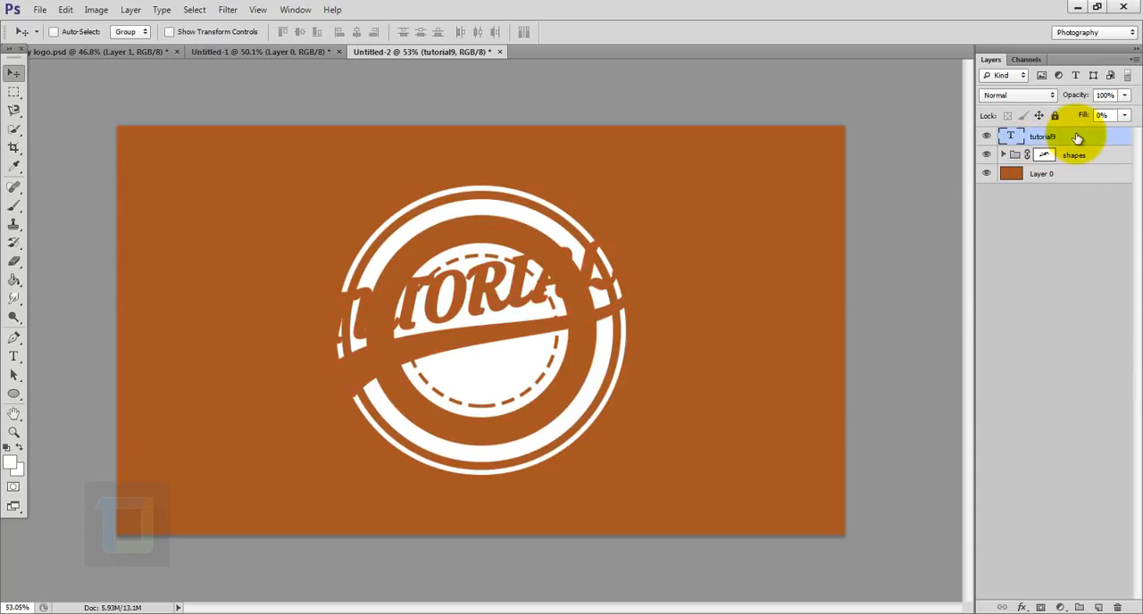
- Add a white outside stroke of about 10 px to the tutorial9 text layer
{"action": "right_click", "coordinate": [1076, 136]}
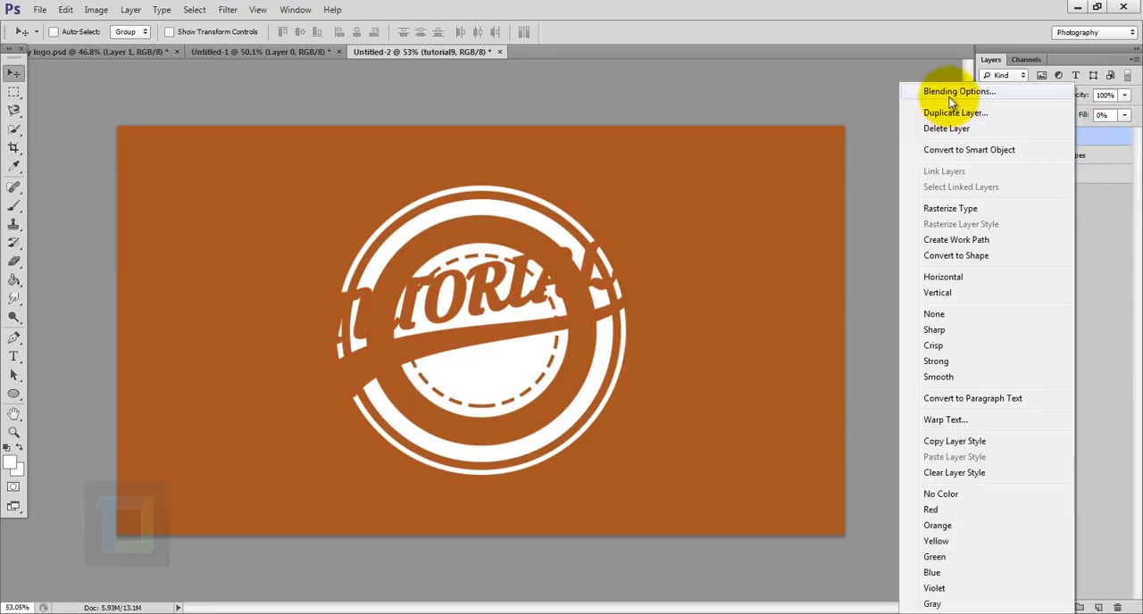
{"action": "left_click", "coordinate": [942, 93]}
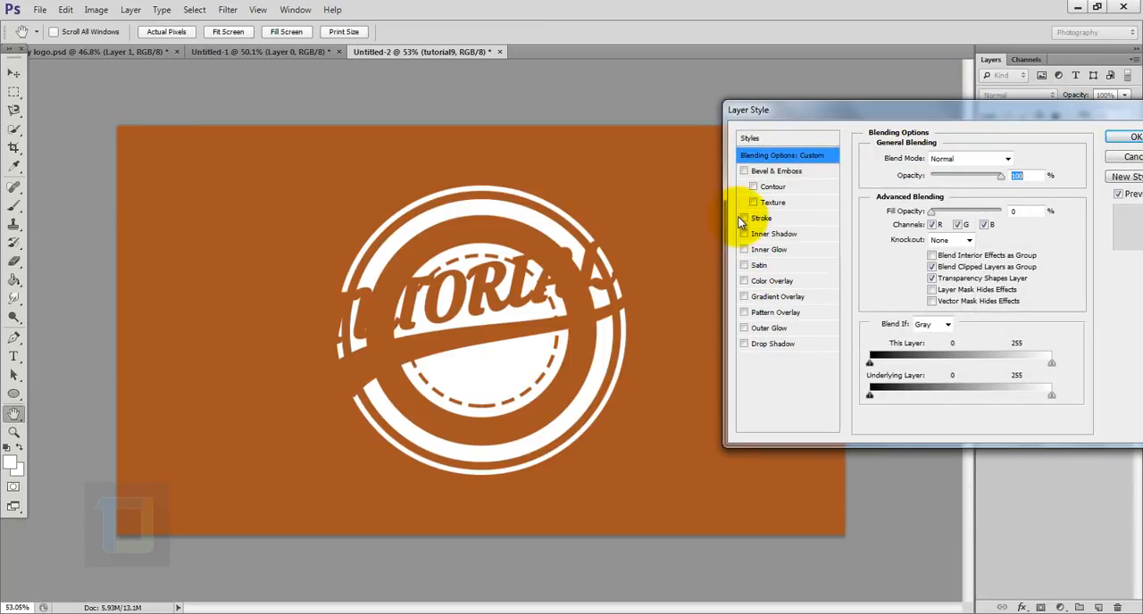
{"action": "left_click", "coordinate": [745, 218]}
{"action": "left_click", "coordinate": [779, 220]}
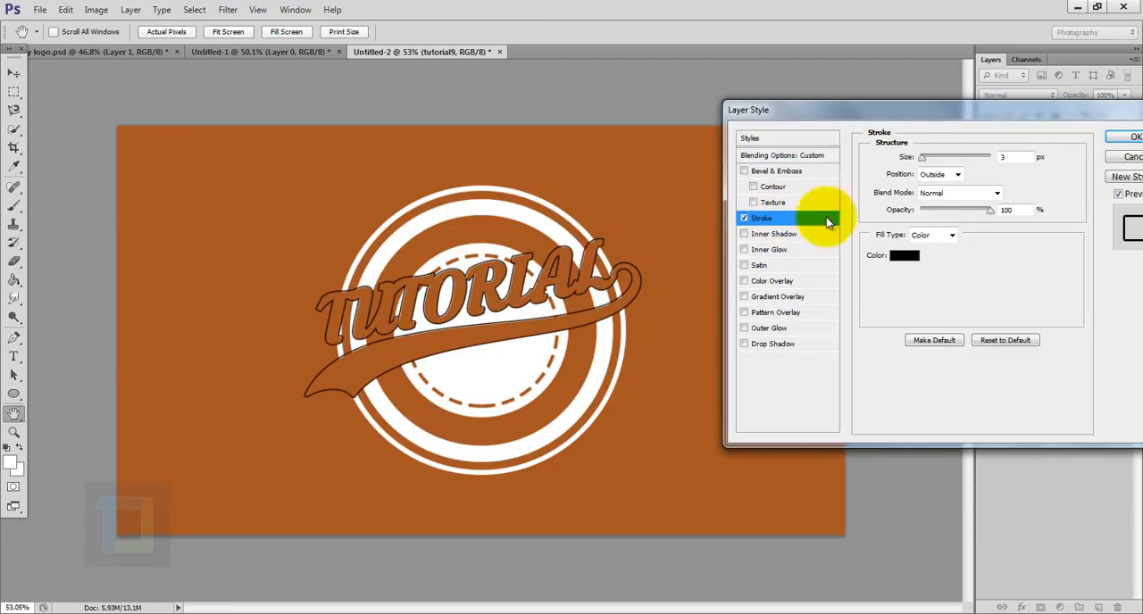
{"action": "mouse_move", "coordinate": [922, 161]}
{"action": "left_mouse_down"}
{"action": "mouse_move", "coordinate": [940, 163]}
{"action": "mouse_move", "coordinate": [930, 163]}
{"action": "left_mouse_up"}
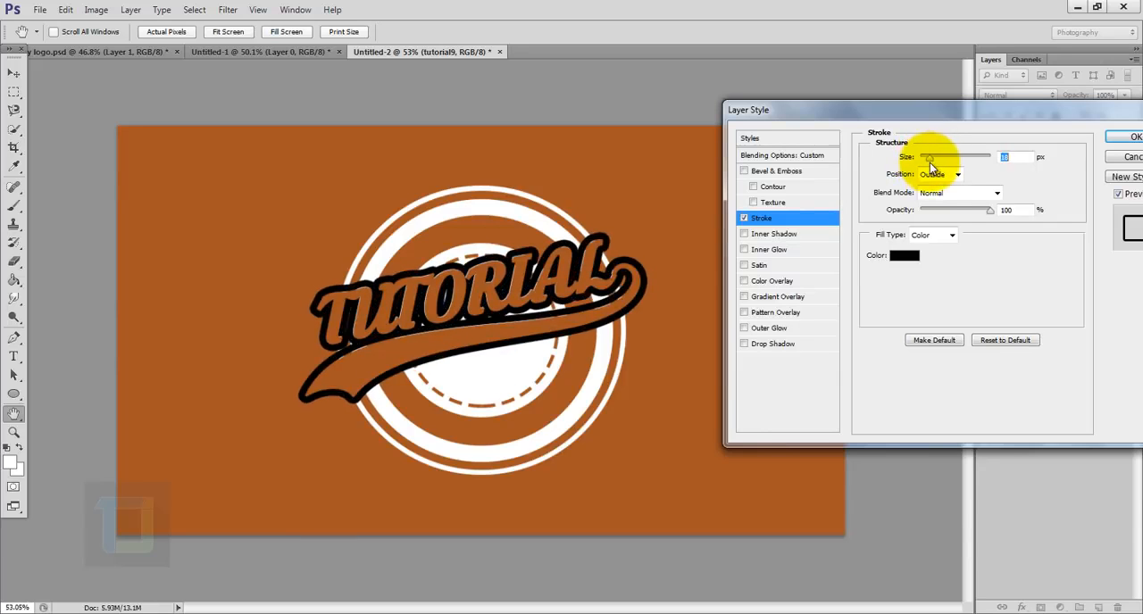
{"action": "left_click", "coordinate": [902, 257]}
{"action": "left_click_drag", "start_coordinate": [898, 259], "coordinate": [755, 129]}
{"action": "key", "text": "Return"}
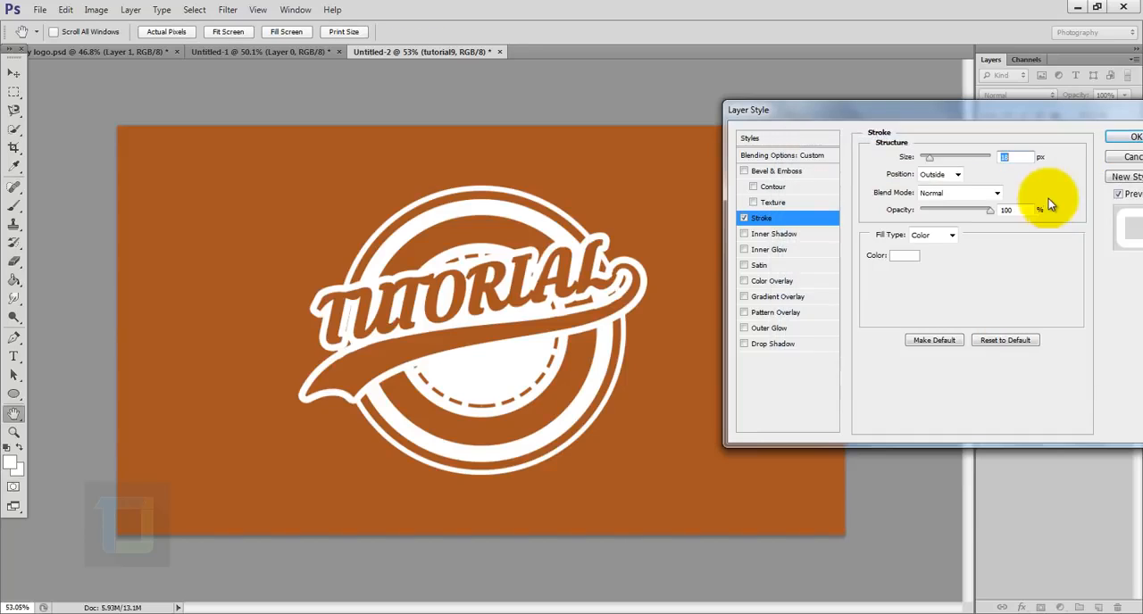
{"action": "left_click", "coordinate": [1129, 138]}
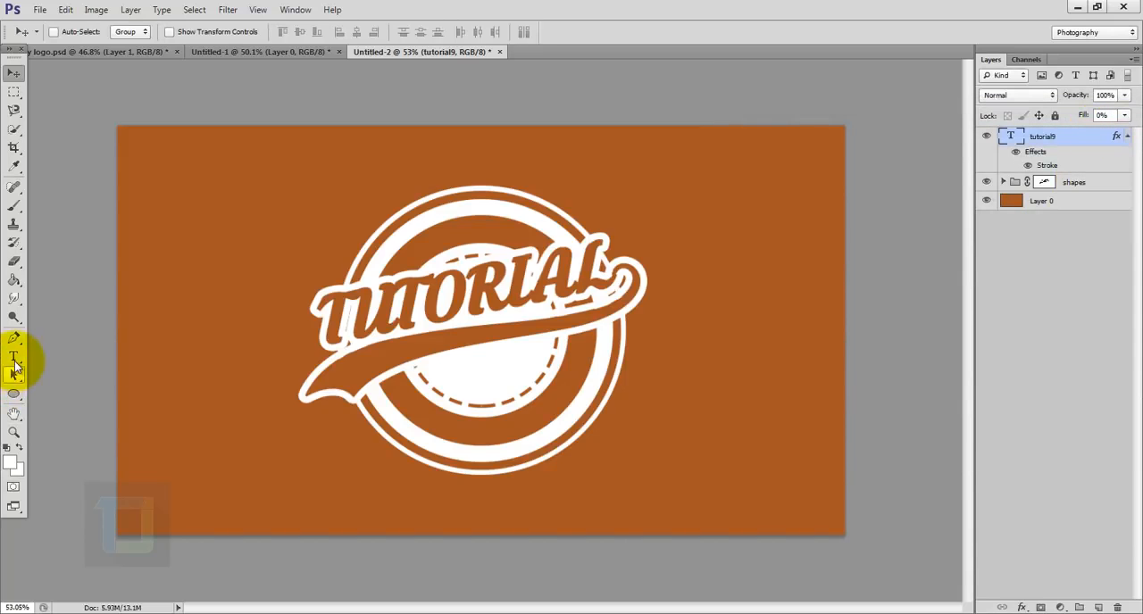
- Add a new text layer reading "photoshop" on the brown area beside the circles
{"action": "left_click", "coordinate": [14, 357]}
{"action": "left_click", "coordinate": [197, 200]}
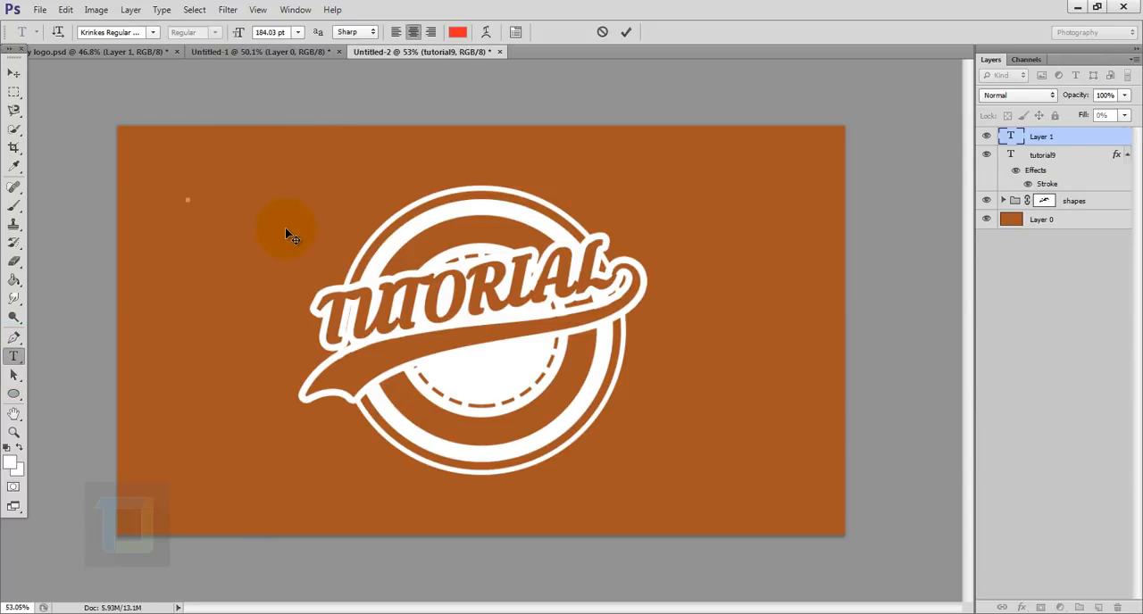
{"action": "type", "text": "PHOTOSHOP"}
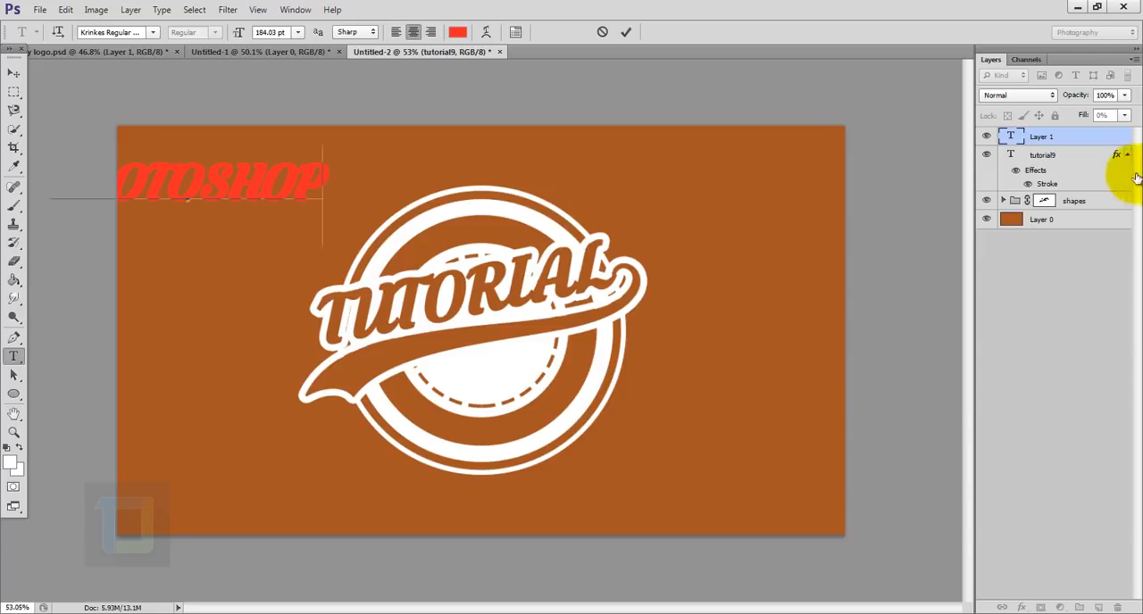
- Place the "photoshop" text in the central circle below the swash, rotated about -10.9° and scaled to about 42%
{"action": "left_click", "coordinate": [14, 73]}
{"action": "left_click_drag", "start_coordinate": [399, 292], "coordinate": [667, 449]}
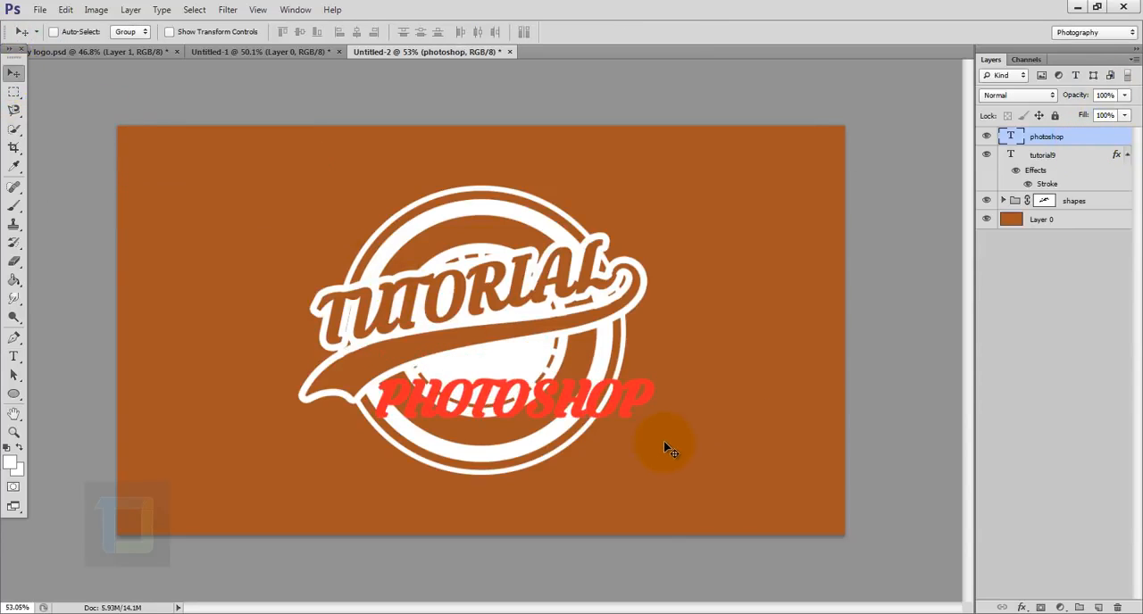
{"action": "key", "text": "ctrl+t"}
{"action": "mouse_move", "coordinate": [748, 307]}
{"action": "left_mouse_down"}
{"action": "mouse_move", "coordinate": [732, 250]}
{"action": "mouse_move", "coordinate": [740, 312]}
{"action": "left_mouse_up"}
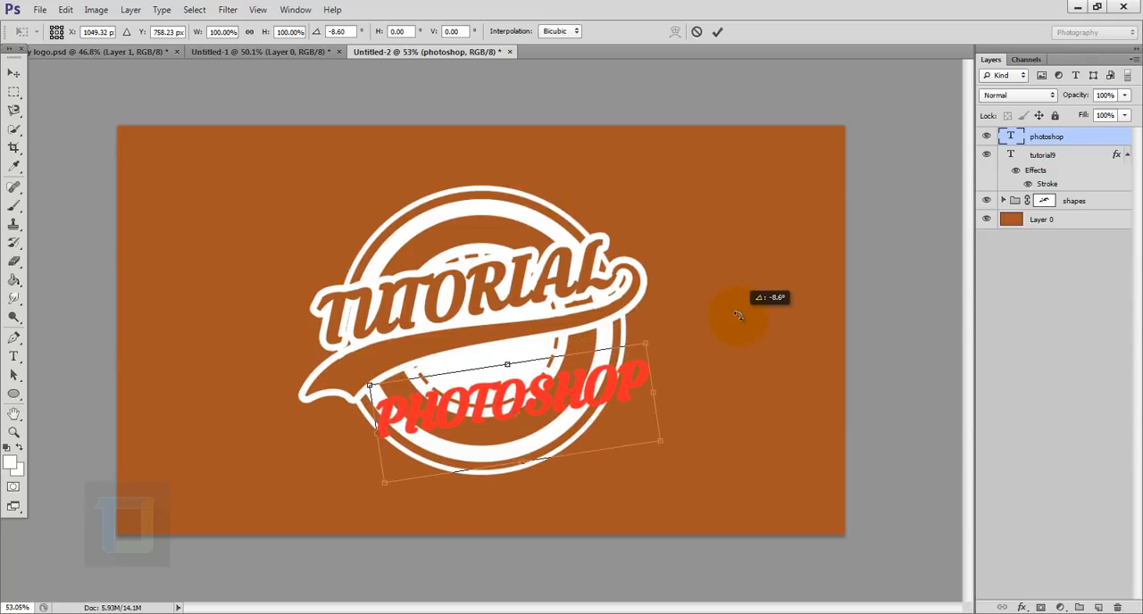
{"action": "left_click_drag", "start_coordinate": [638, 342], "coordinate": [577, 376]}
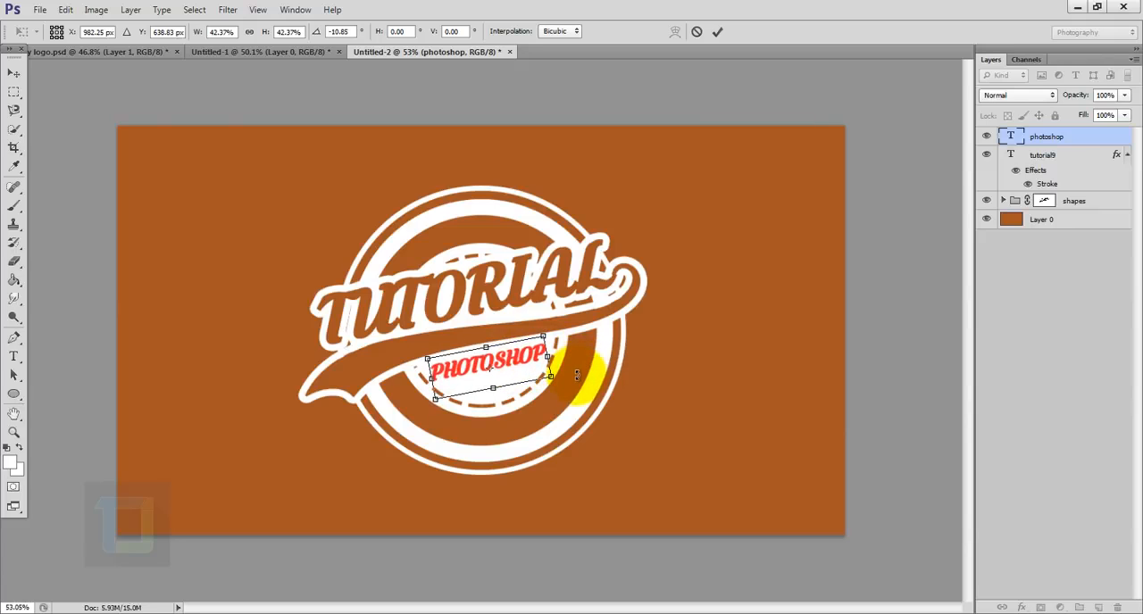
{"action": "left_click", "coordinate": [720, 33]}
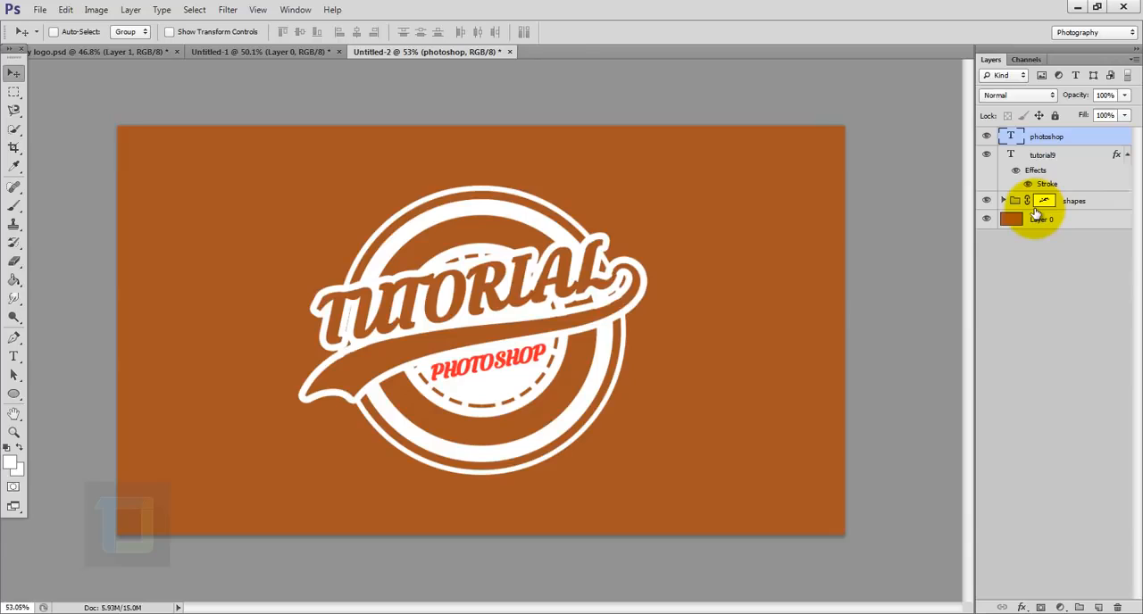
- Hide the photoshop text layer and cut its lettering out of the shapes group by painting its selection black on the group's mask
{"action": "left_click", "coordinate": [1014, 139], "text": "ctrl"}
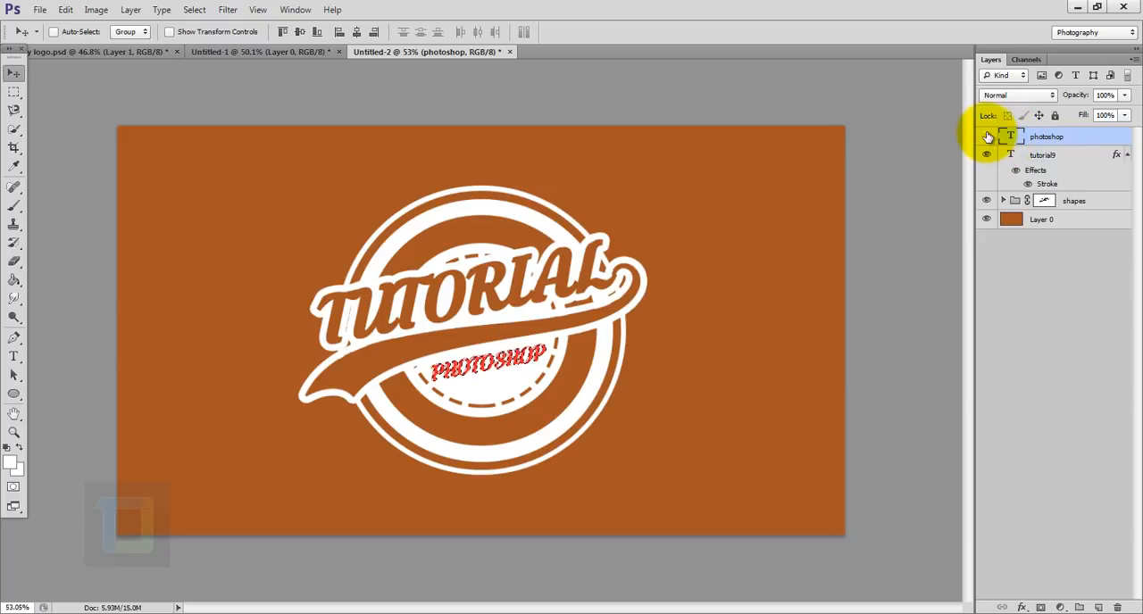
{"action": "left_click", "coordinate": [986, 136]}
{"action": "left_click", "coordinate": [1044, 199]}
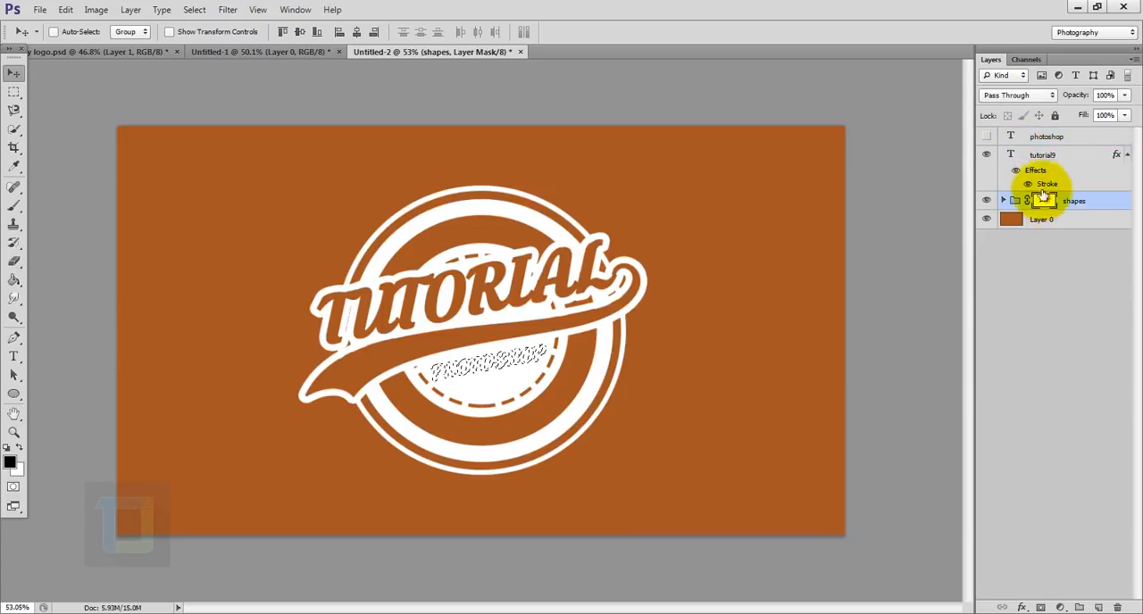
{"action": "left_click_drag", "start_coordinate": [14, 204], "coordinate": [103, 206]}
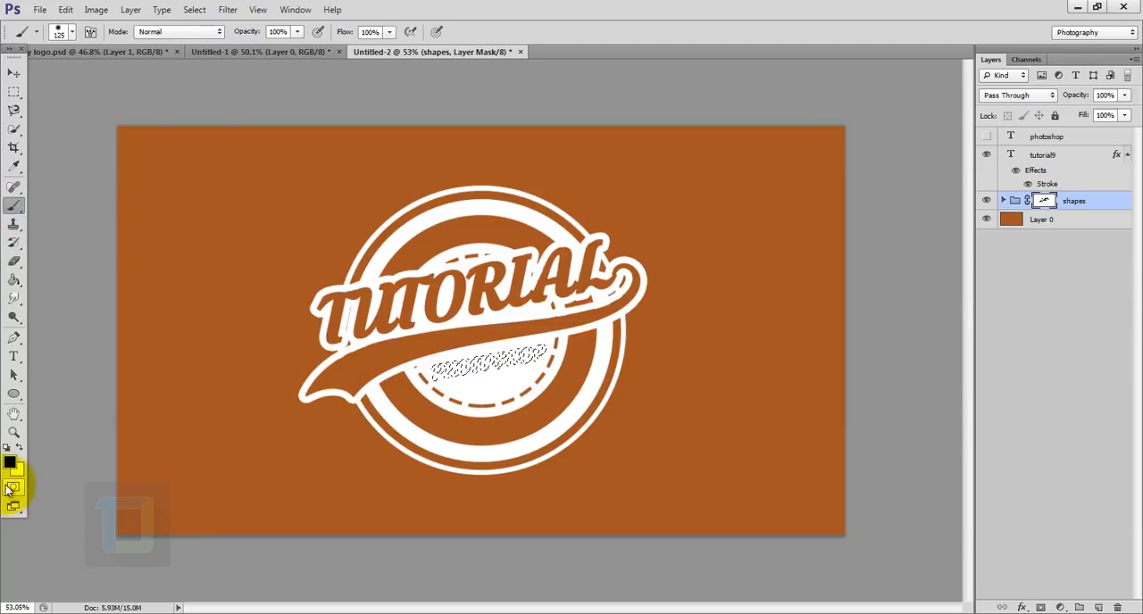
{"action": "scroll", "coordinate": [444, 350], "scroll_direction": "up", "scroll_amount": 4}
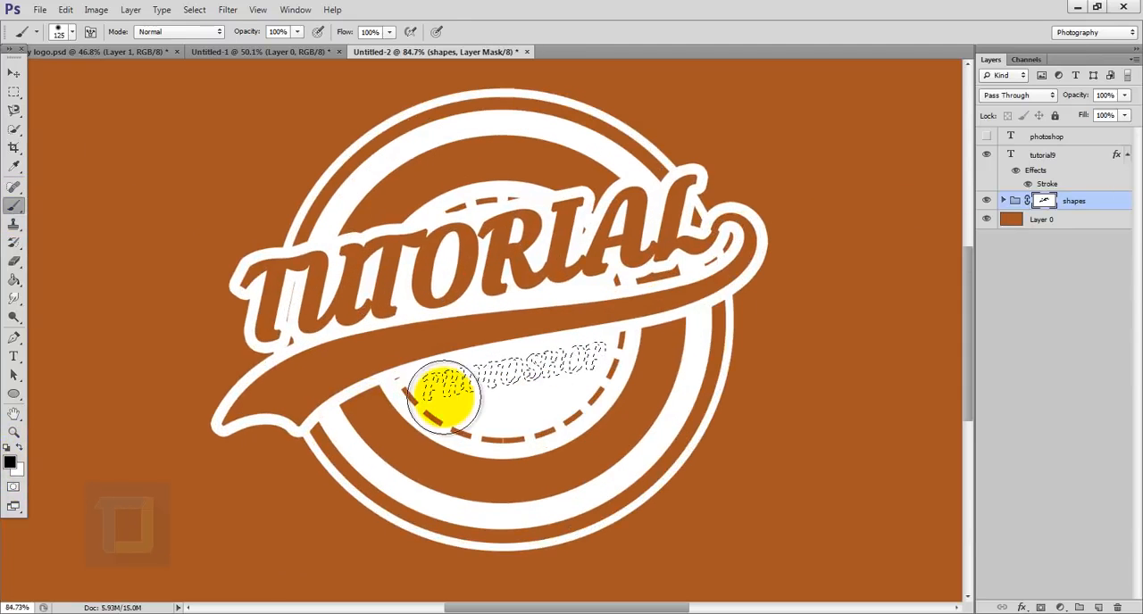
{"action": "left_click_drag", "start_coordinate": [444, 395], "coordinate": [664, 368]}
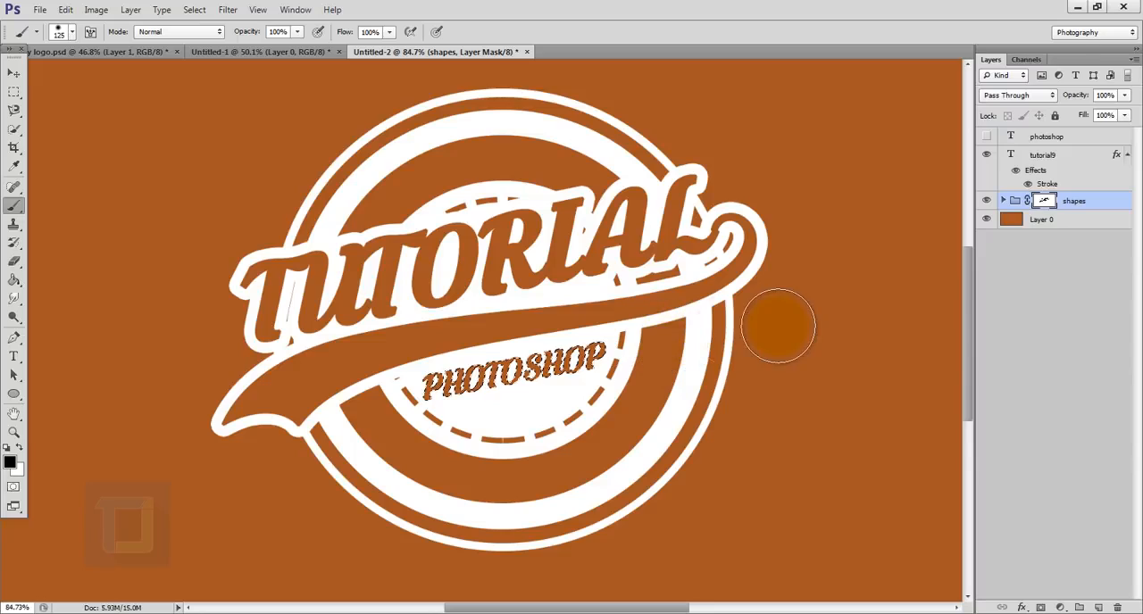
{"action": "key", "text": "ctrl+d"}
{"action": "scroll", "coordinate": [758, 387], "scroll_direction": "down", "scroll_amount": 4}
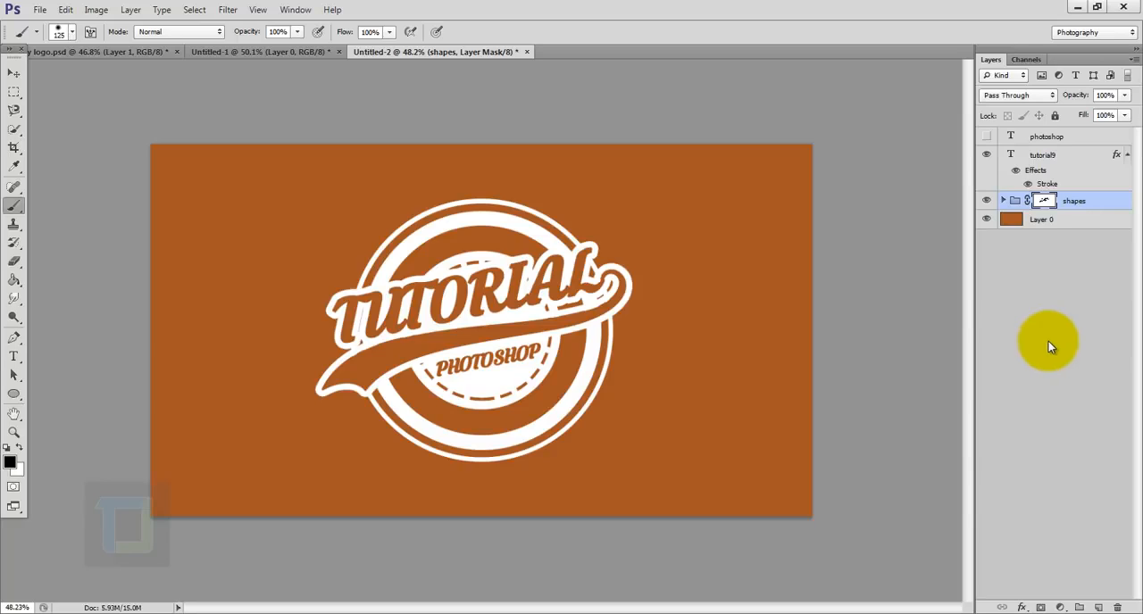
{"action": "left_click", "coordinate": [1014, 154]}
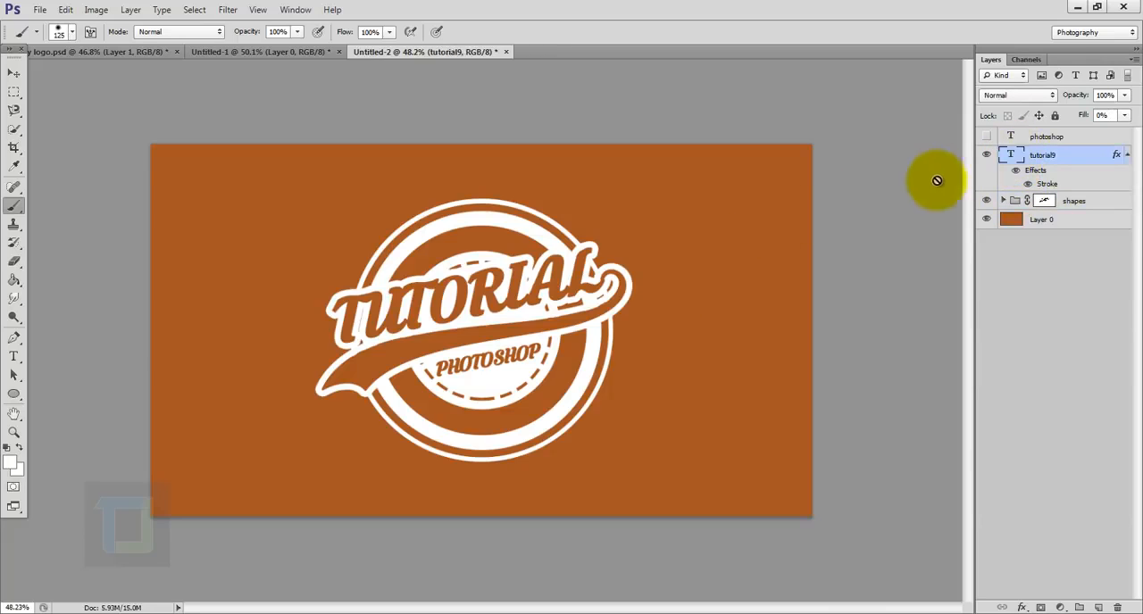
{"action": "double_click", "coordinate": [1011, 154]}
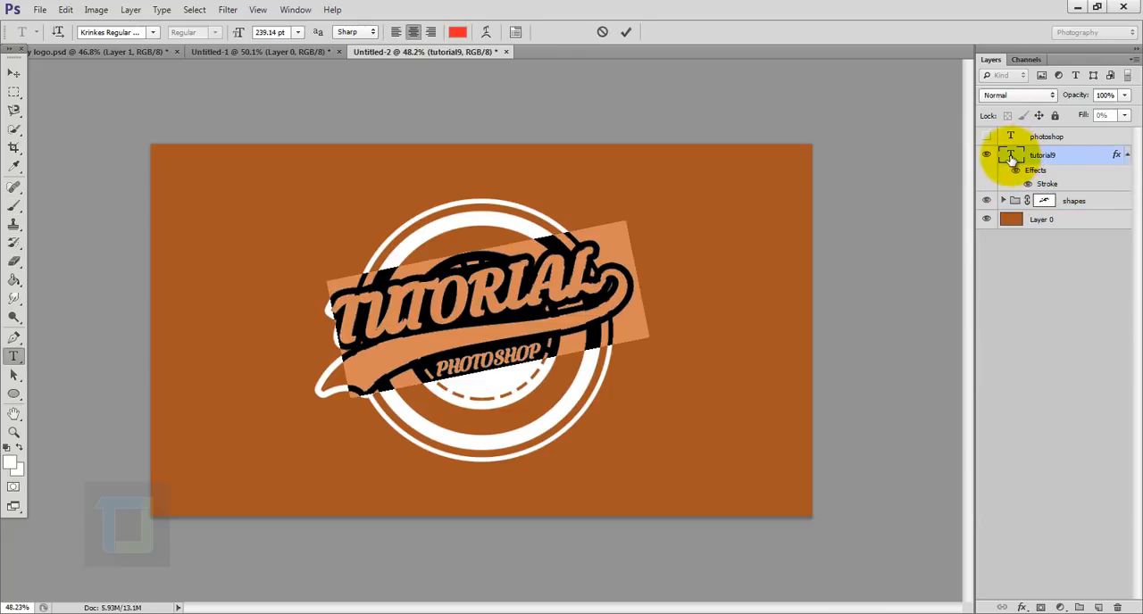
{"action": "left_click", "coordinate": [1055, 155]}
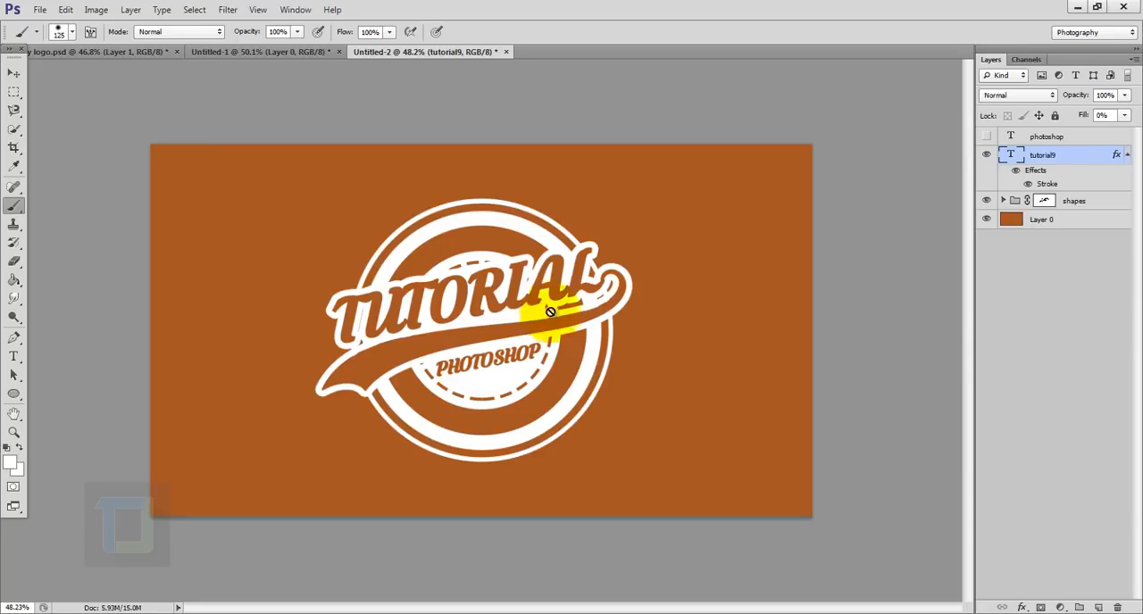
- Temporarily hide the tutorial9 text layer to inspect the cut-outs made by the shapes group's mask
{"action": "left_click", "coordinate": [986, 154]}
{"action": "left_click", "coordinate": [1045, 201]}
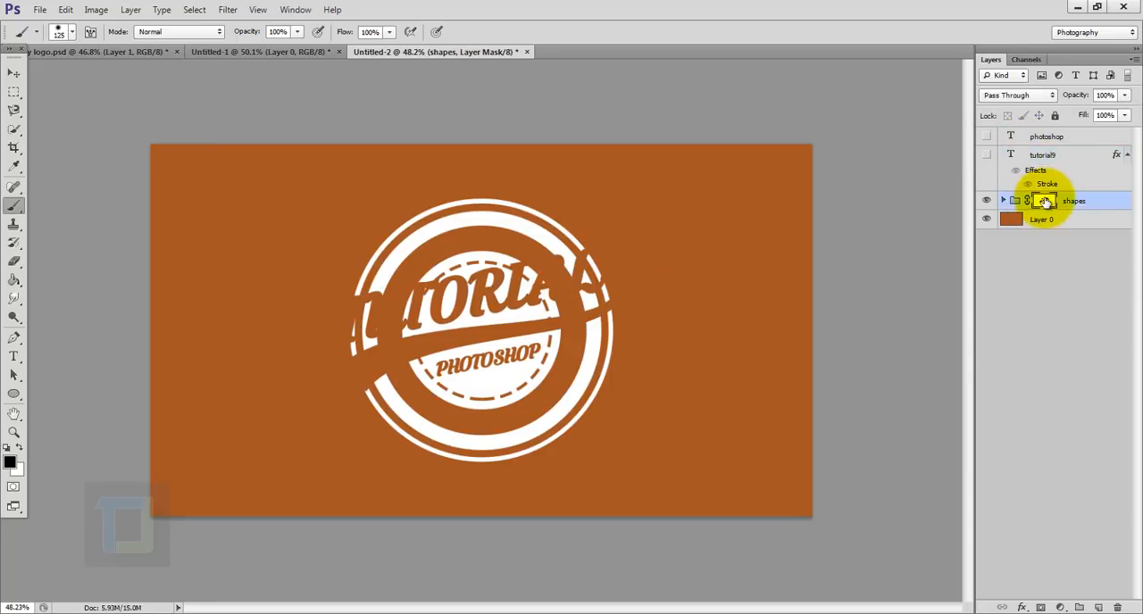
{"action": "right_click", "coordinate": [1045, 201]}
{"action": "left_click", "coordinate": [1036, 226]}
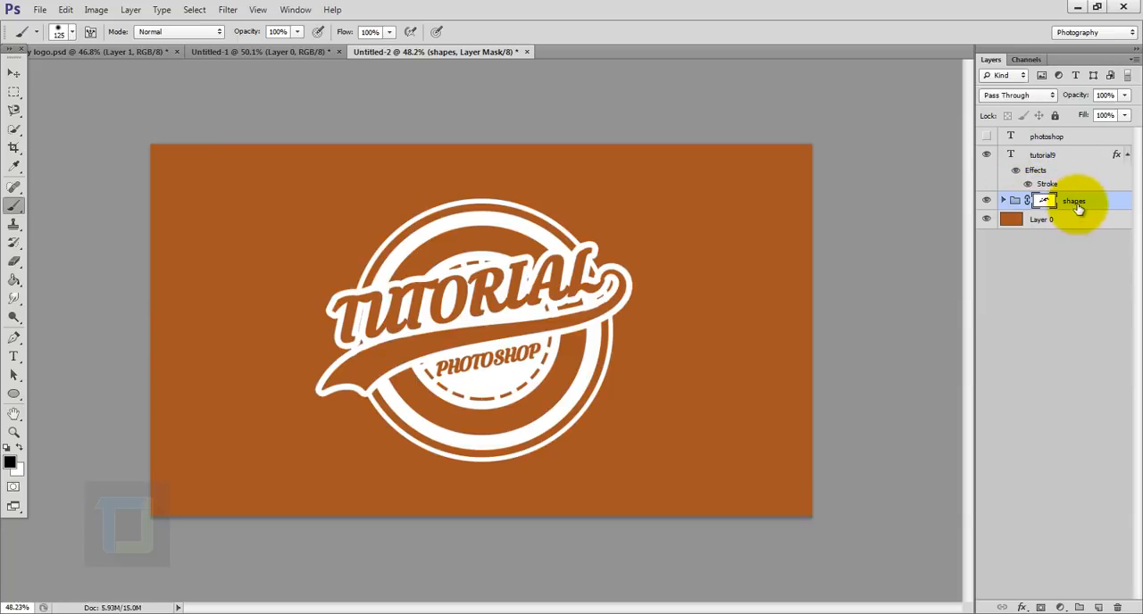
- Group the photoshop and tutorial9 text layers together with the shapes group
{"action": "left_click", "coordinate": [1039, 157], "text": "ctrl"}
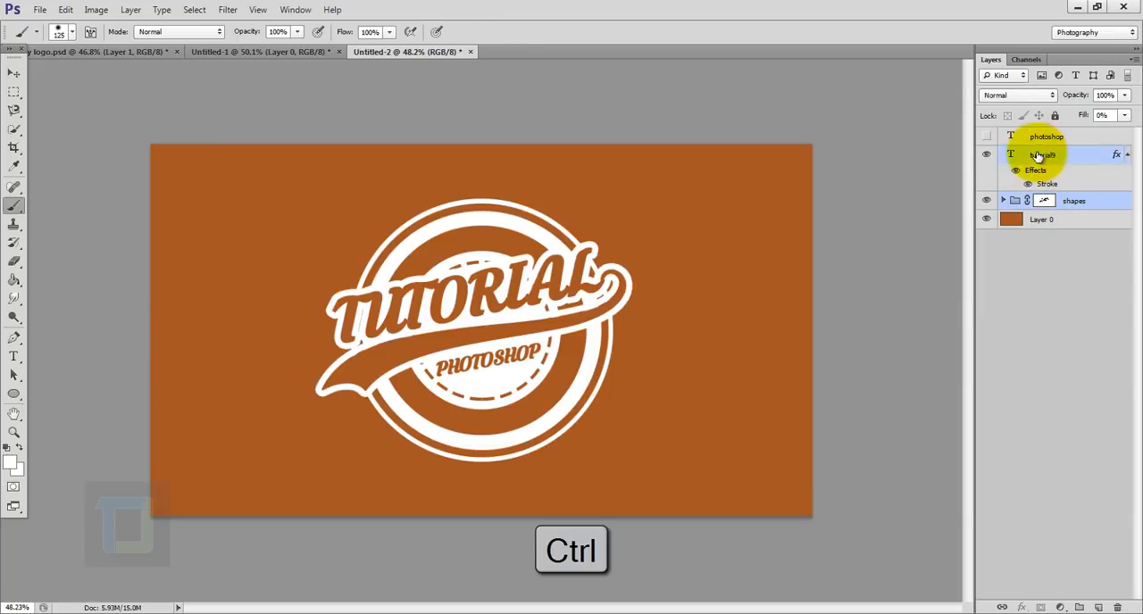
{"action": "left_click", "coordinate": [1034, 136], "text": "ctrl"}
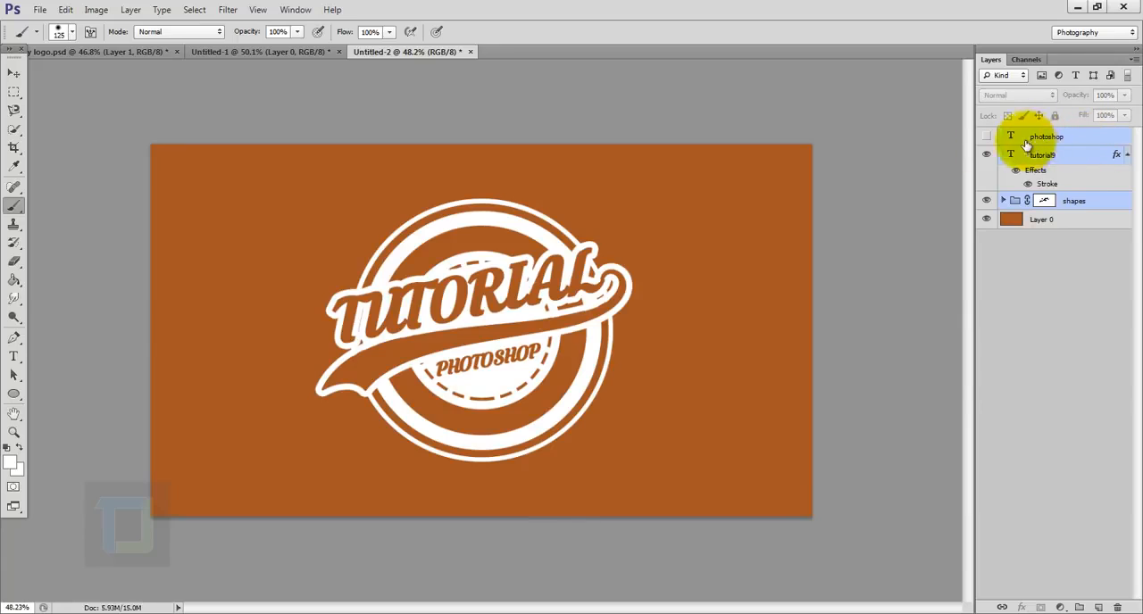
{"action": "key", "text": "ctrl+g"}
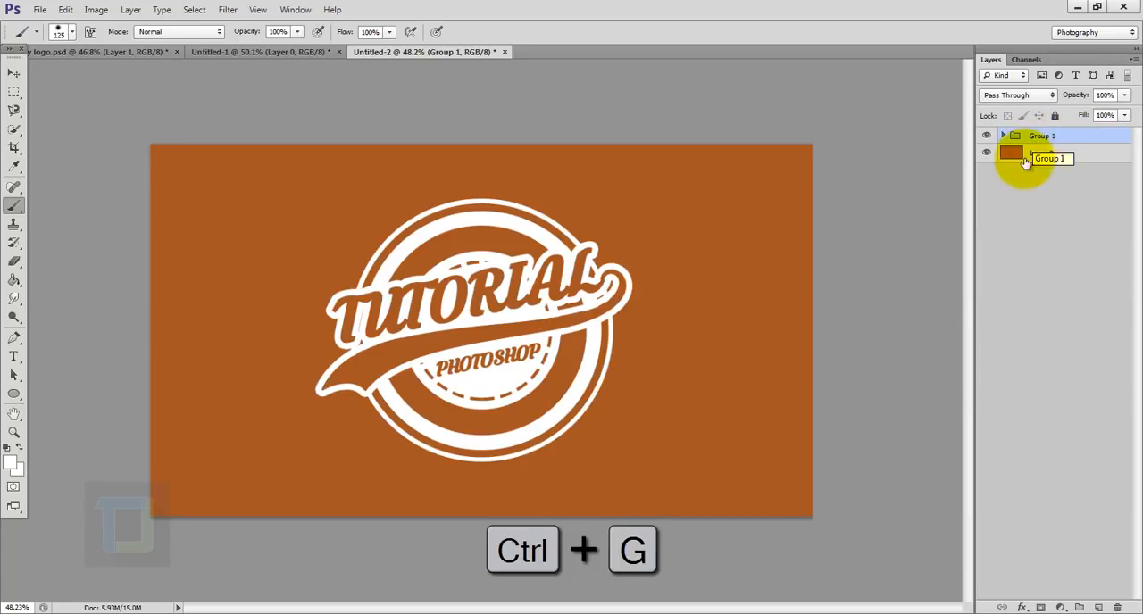
{"action": "left_click", "coordinate": [988, 136]}
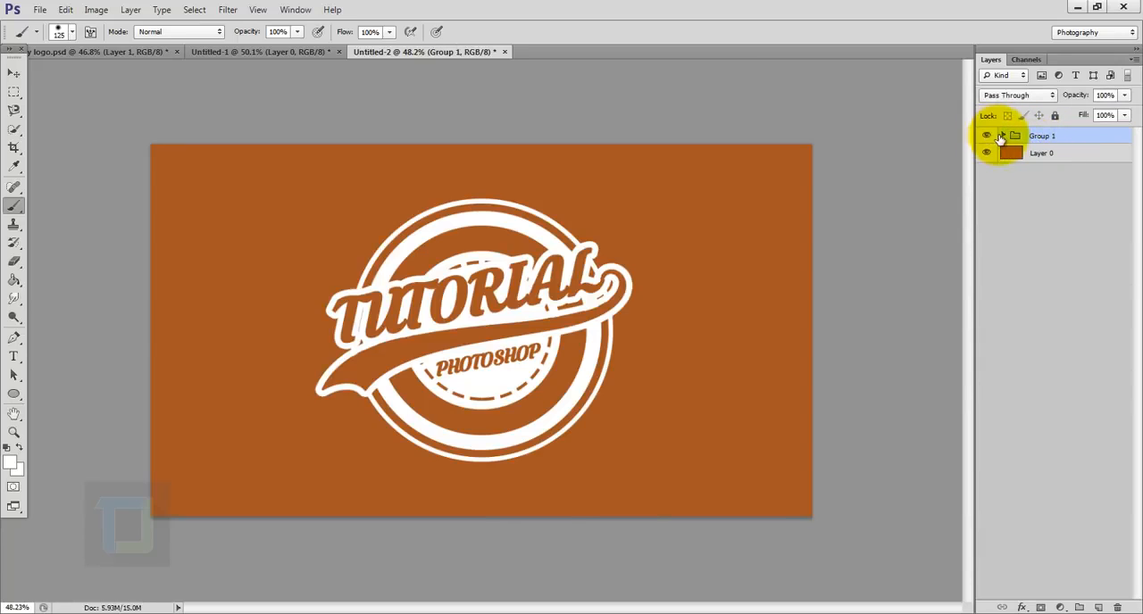
{"action": "left_click", "coordinate": [1002, 136]}
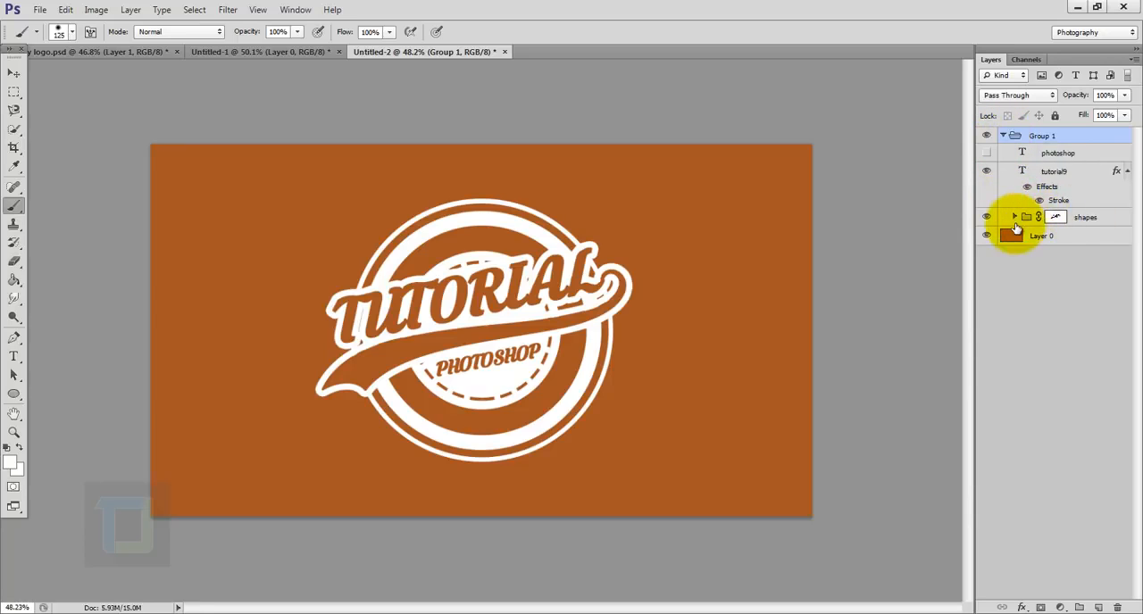
{"action": "left_click", "coordinate": [1002, 135]}
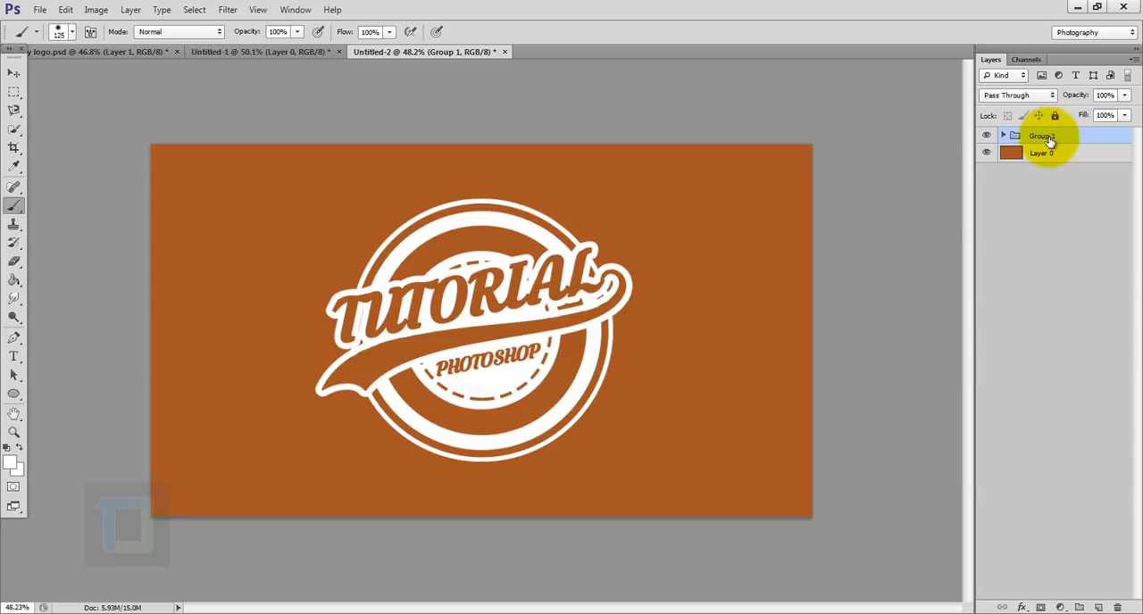
- Scale the grouped logo up slightly about its centre with Free Transform
{"action": "key", "text": "ctrl+t"}
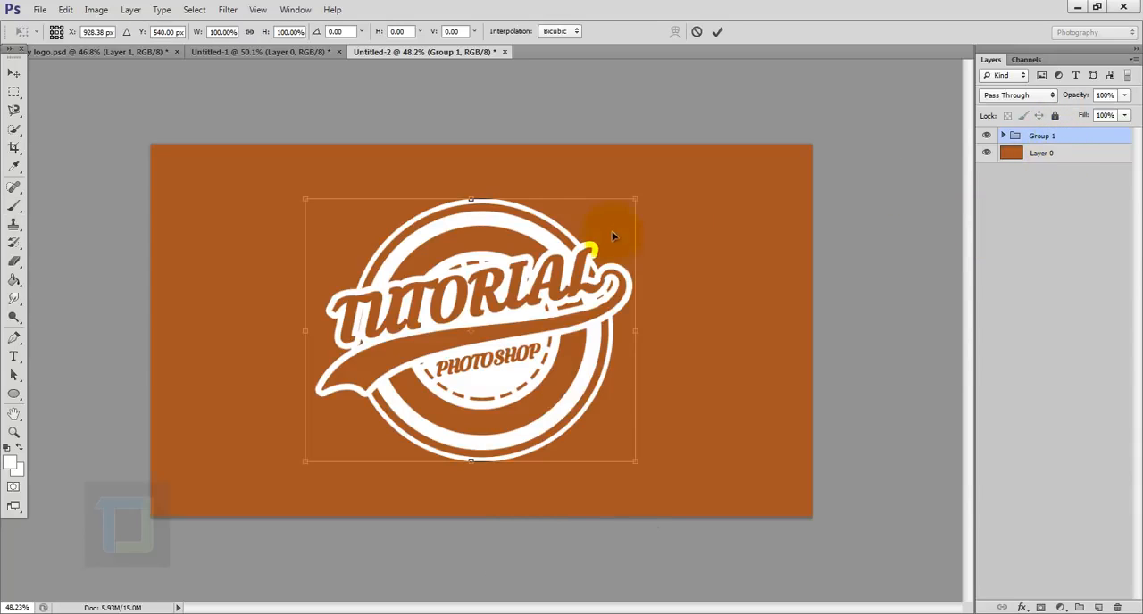
{"action": "left_click_drag", "start_coordinate": [639, 202], "coordinate": [662, 178]}
{"action": "left_click", "coordinate": [717, 32]}
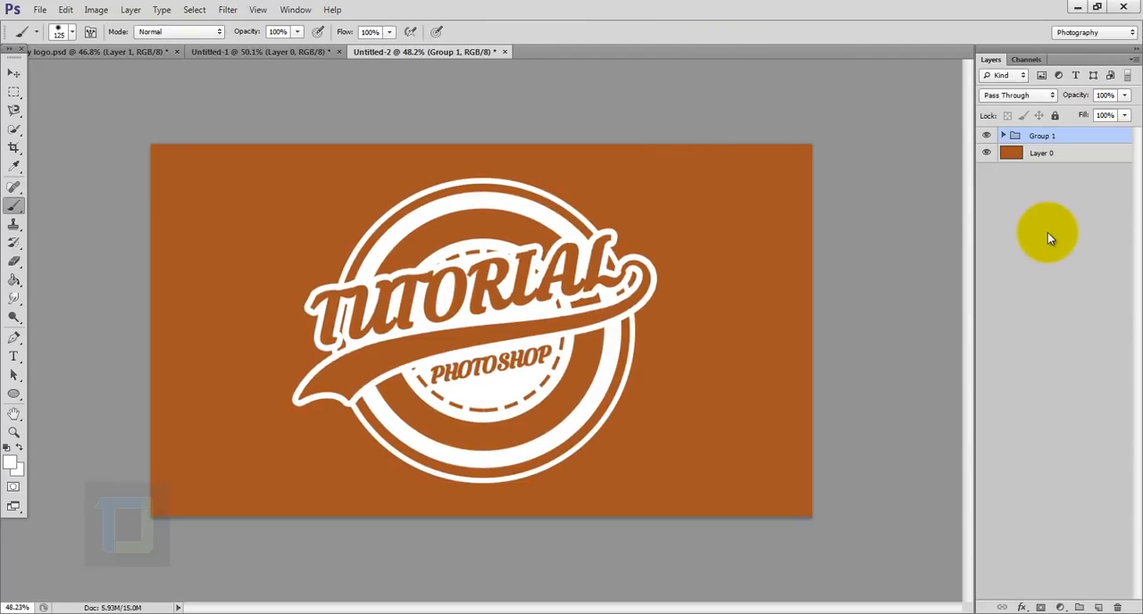
- Add a Gradient Overlay effect to the brown background layer, Layer 0
{"action": "left_click", "coordinate": [1063, 154]}
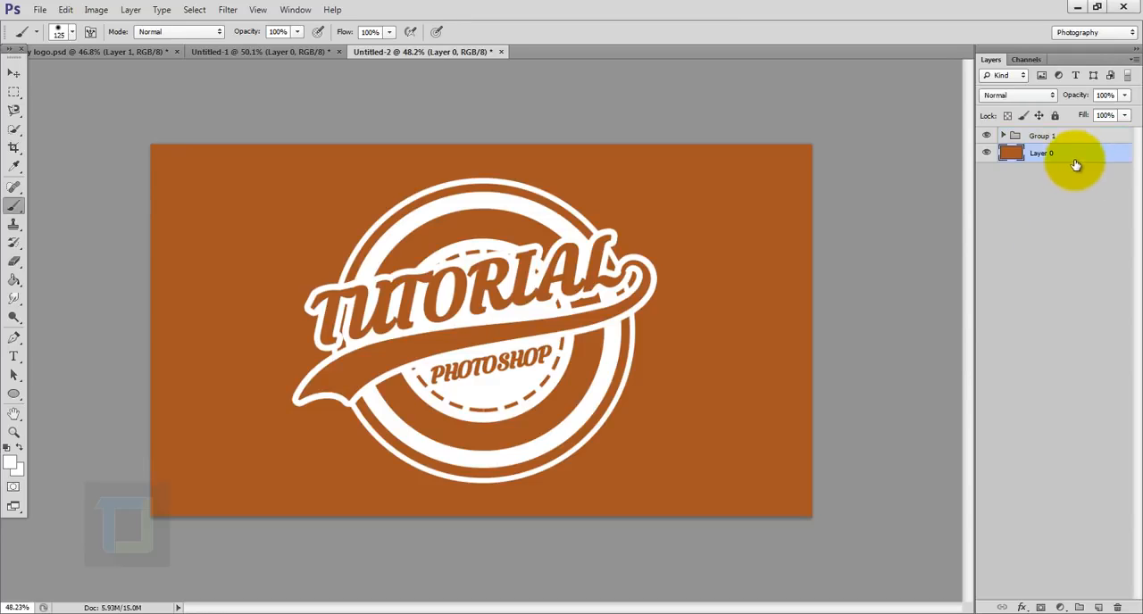
{"action": "right_click", "coordinate": [1089, 153]}
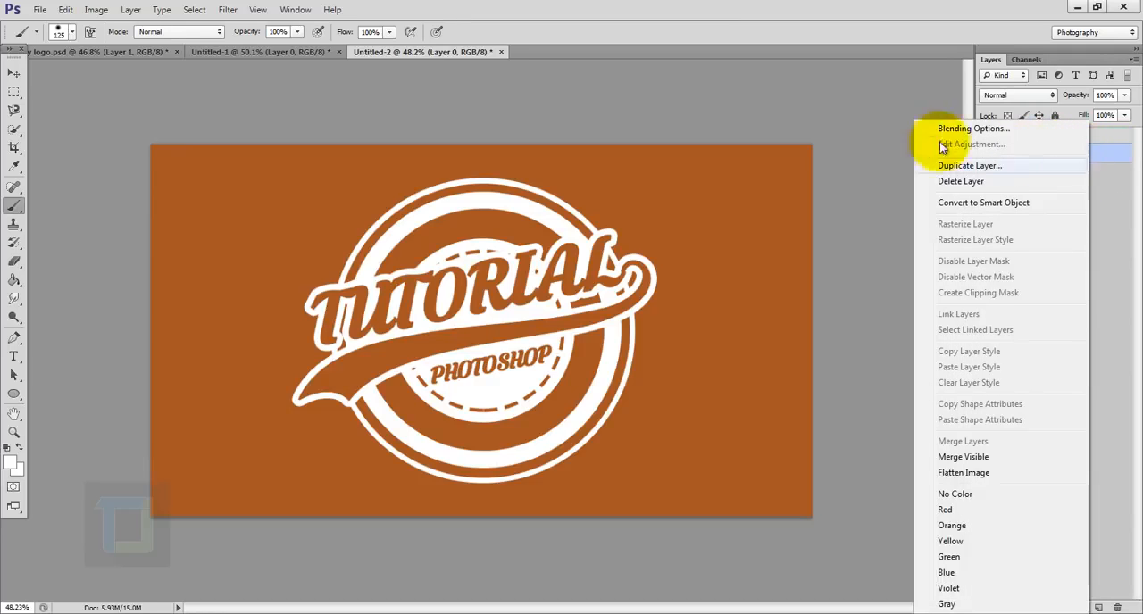
{"action": "left_click", "coordinate": [960, 129]}
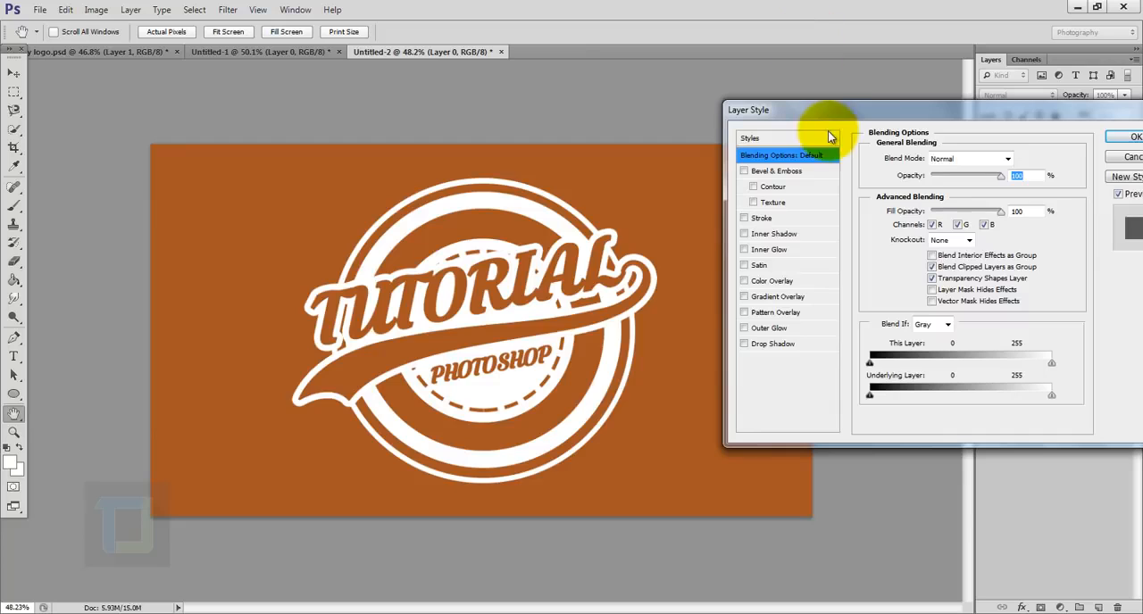
{"action": "left_click_drag", "start_coordinate": [827, 115], "coordinate": [804, 92]}
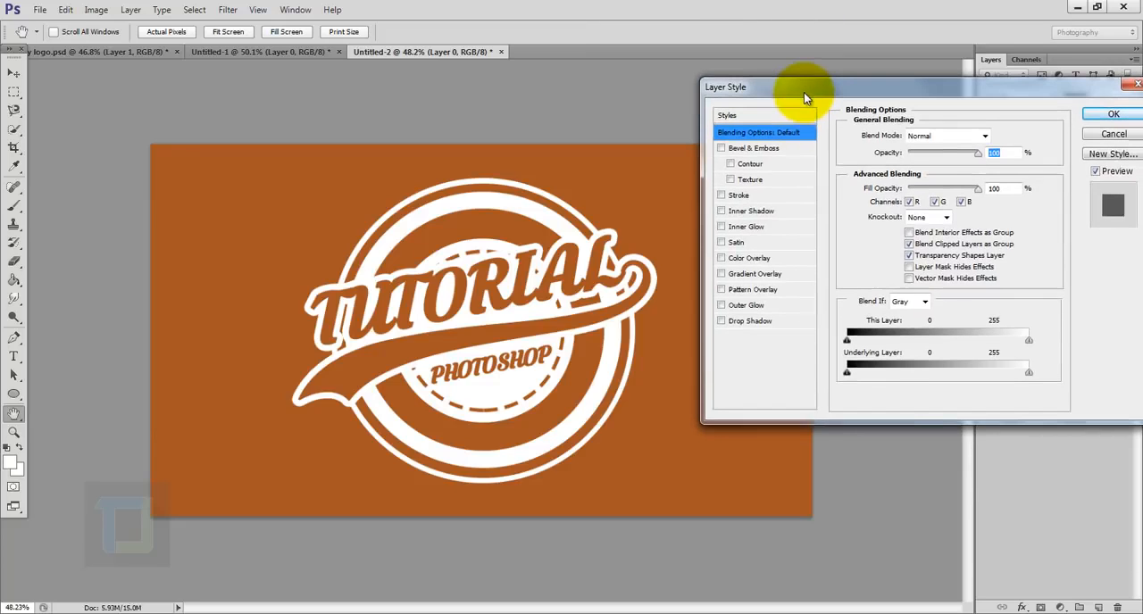
{"action": "left_click", "coordinate": [740, 277]}
{"action": "left_click", "coordinate": [749, 276]}
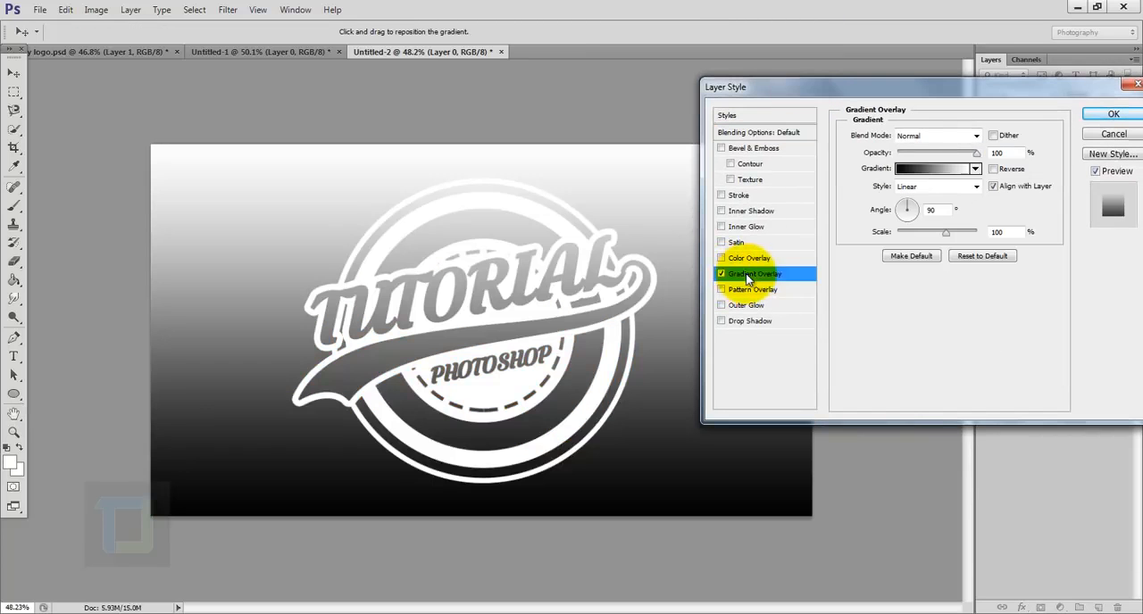
- Use the Black, White preset for the overlay's gradient and change its black stop to grey a5a5a5
{"action": "left_click", "coordinate": [935, 170]}
{"action": "left_click", "coordinate": [852, 105]}
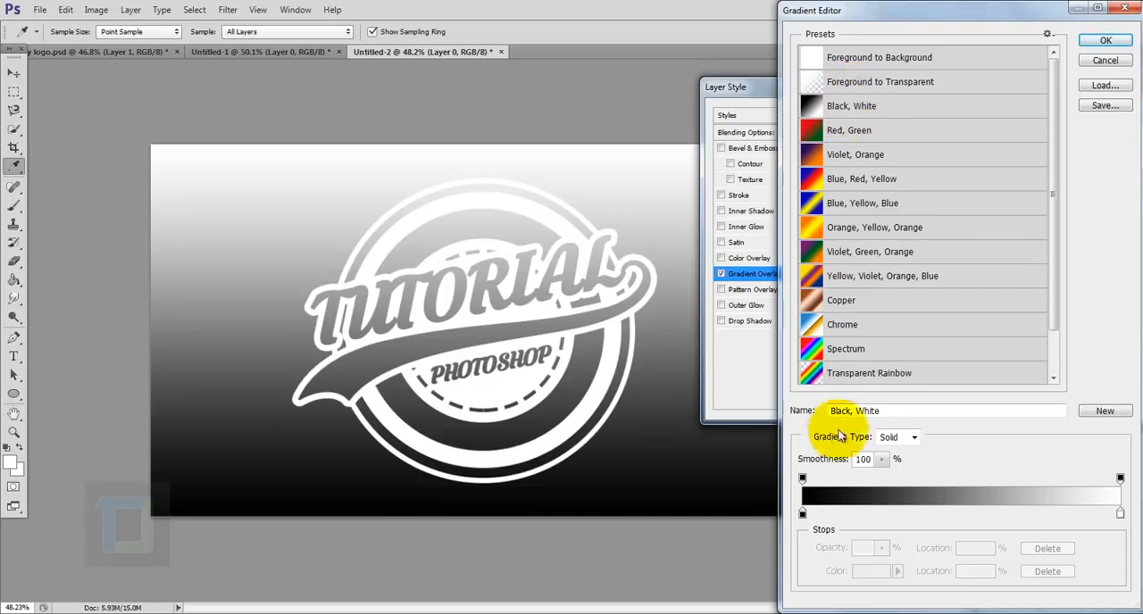
{"action": "left_click", "coordinate": [802, 514]}
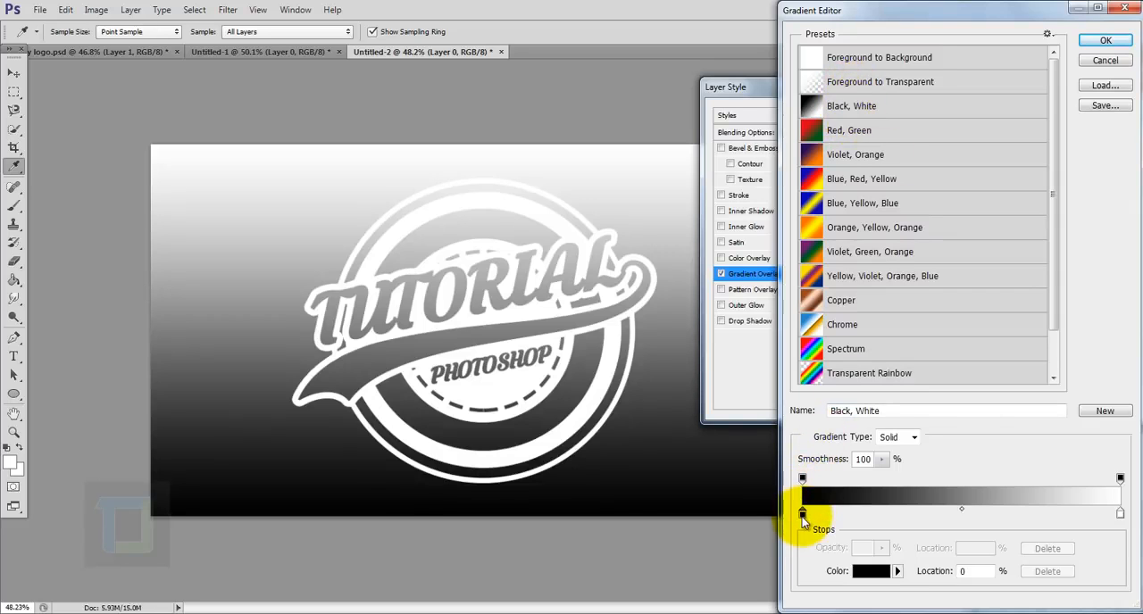
{"action": "left_click", "coordinate": [872, 576]}
{"action": "left_click", "coordinate": [791, 226]}
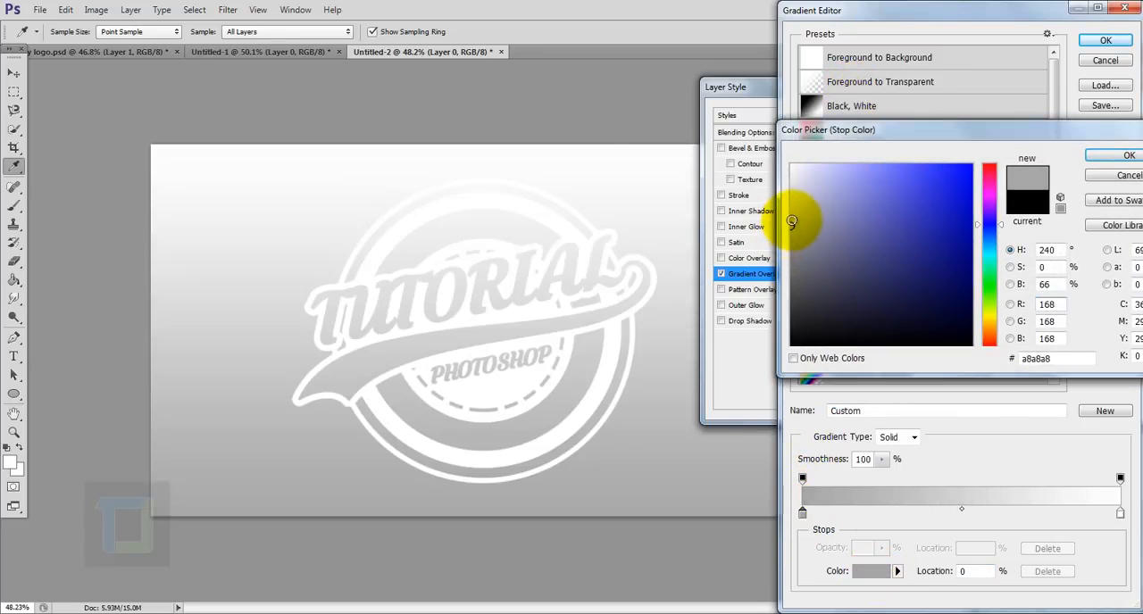
{"action": "left_click", "coordinate": [789, 228]}
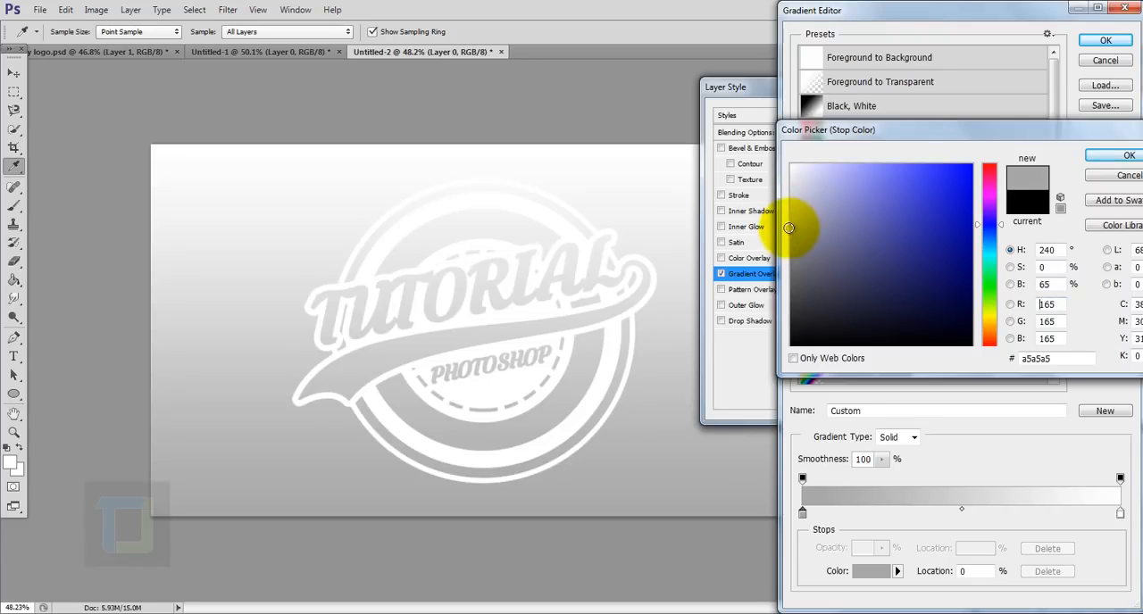
{"action": "left_click", "coordinate": [1120, 159]}
{"action": "left_click", "coordinate": [1105, 41]}
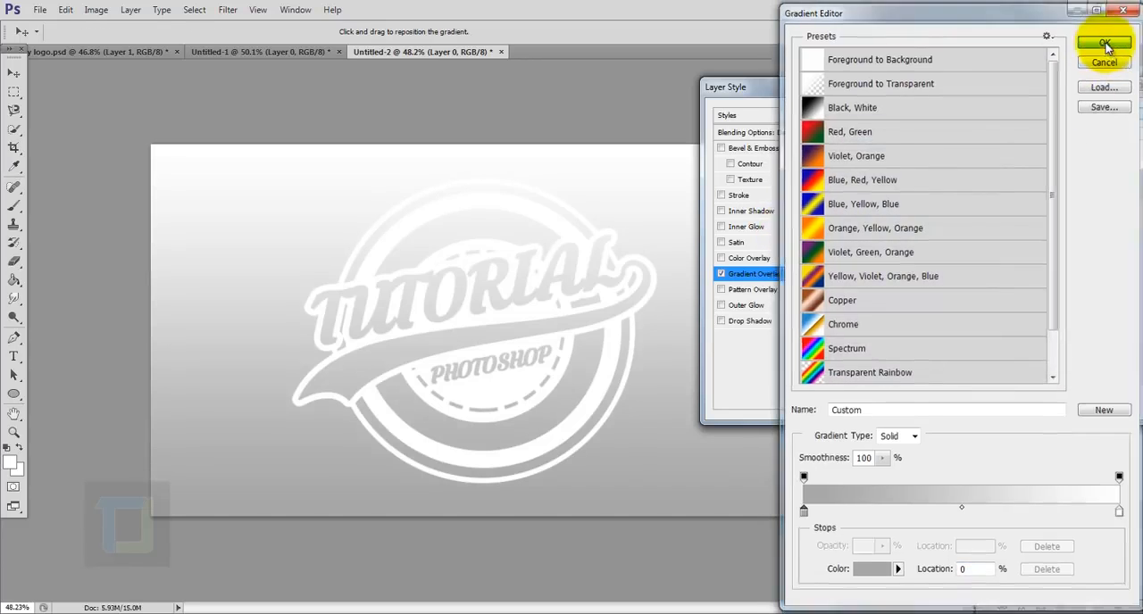
- Make the background's gradient overlay radial and reversed, with a scale of 150%, and apply the layer style
{"action": "left_click", "coordinate": [929, 185]}
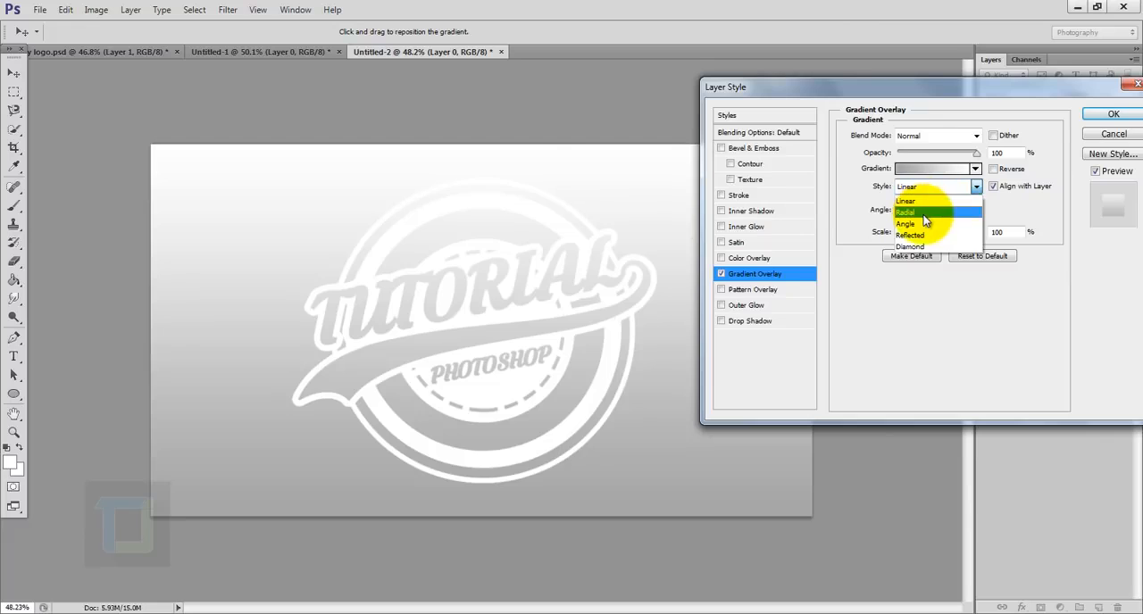
{"action": "left_click", "coordinate": [949, 211]}
{"action": "left_click", "coordinate": [994, 170]}
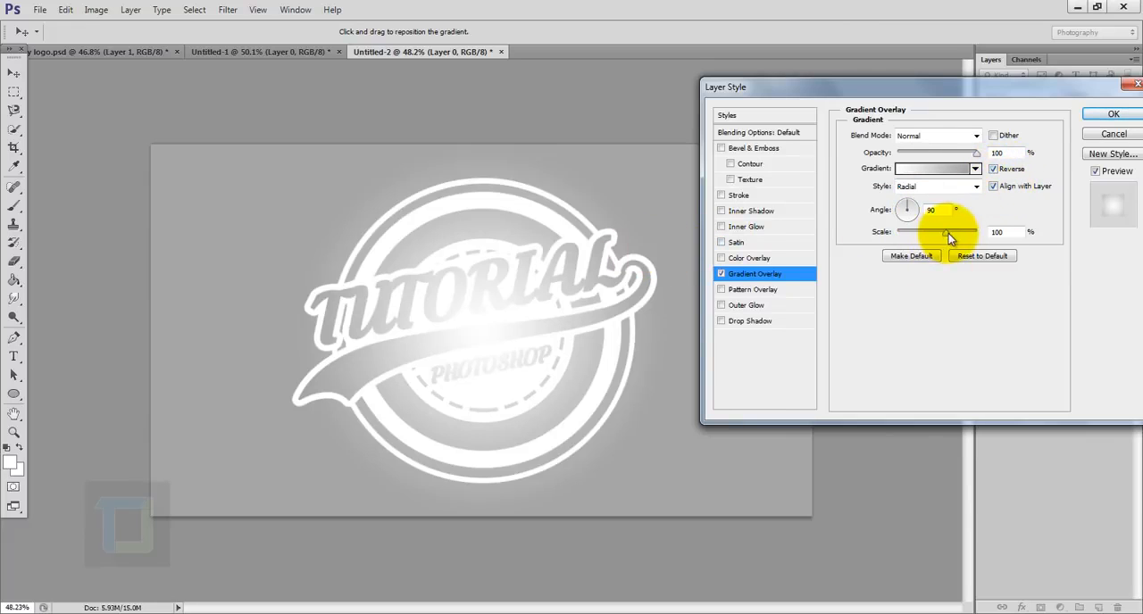
{"action": "left_click_drag", "start_coordinate": [948, 233], "coordinate": [1042, 235]}
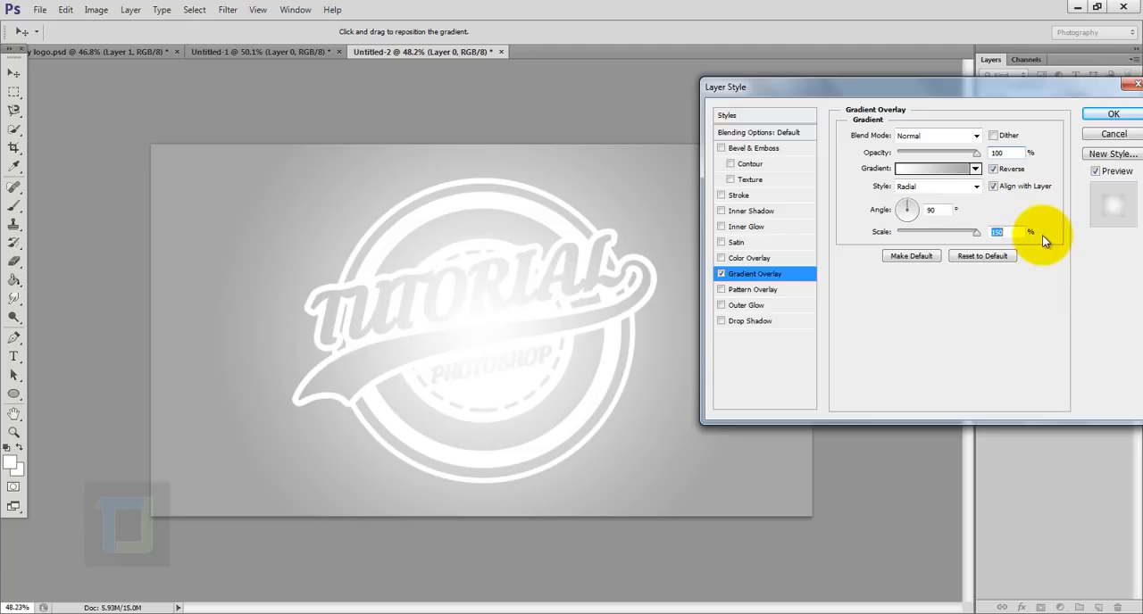
{"action": "left_click", "coordinate": [1108, 111]}
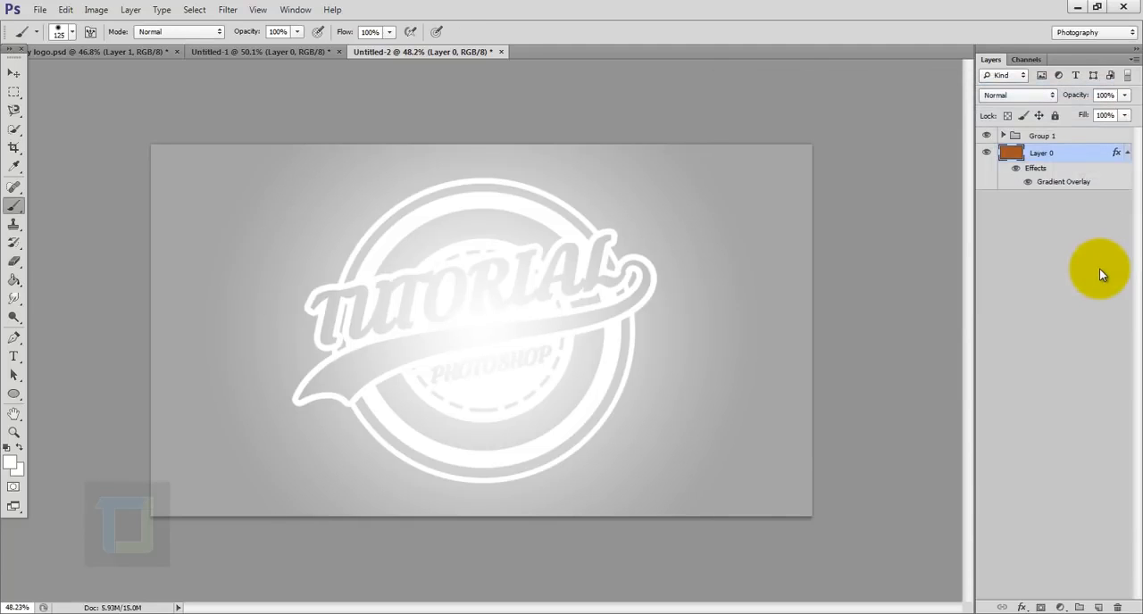
- Place the blue space nebula stock image above Group 1 and enlarge it to about 366% so it covers the logo
{"action": "left_click", "coordinate": [1068, 137]}
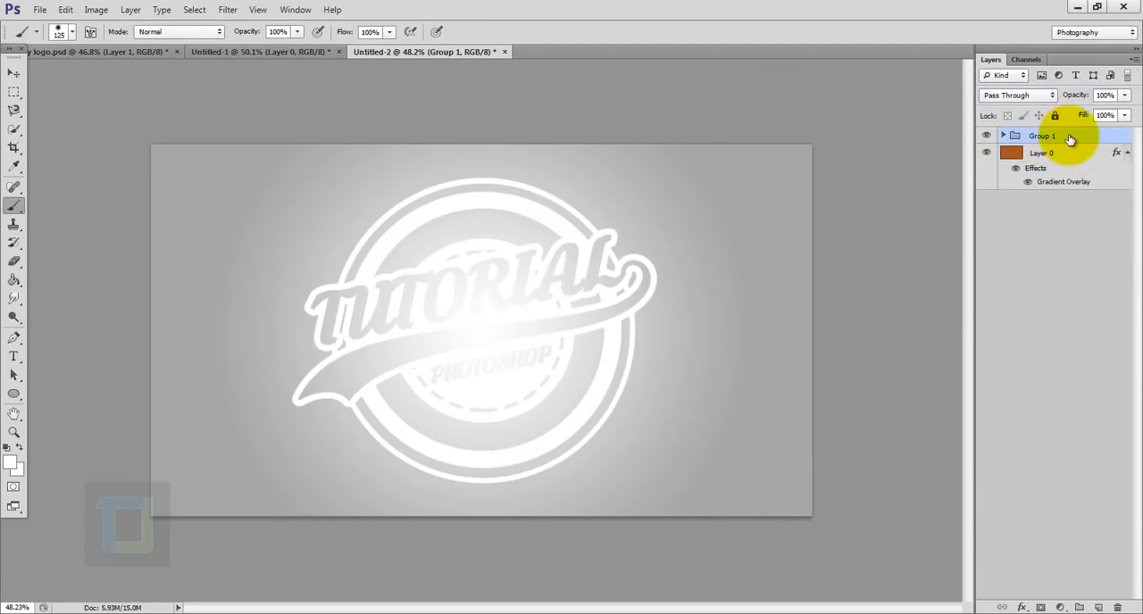
{"action": "left_click", "coordinate": [39, 9]}
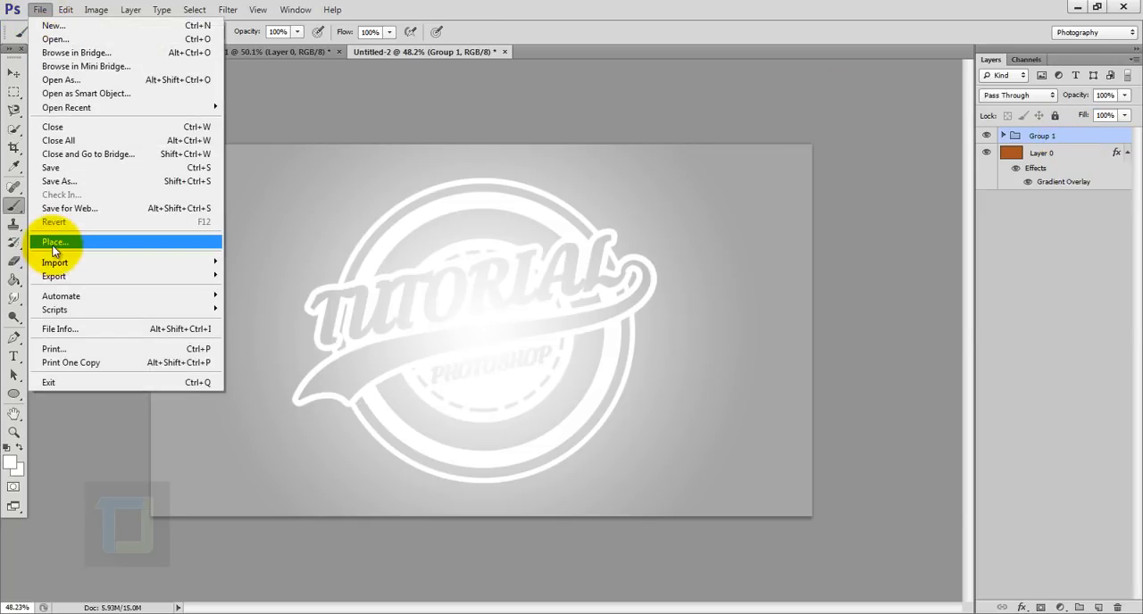
{"action": "left_click", "coordinate": [52, 244]}
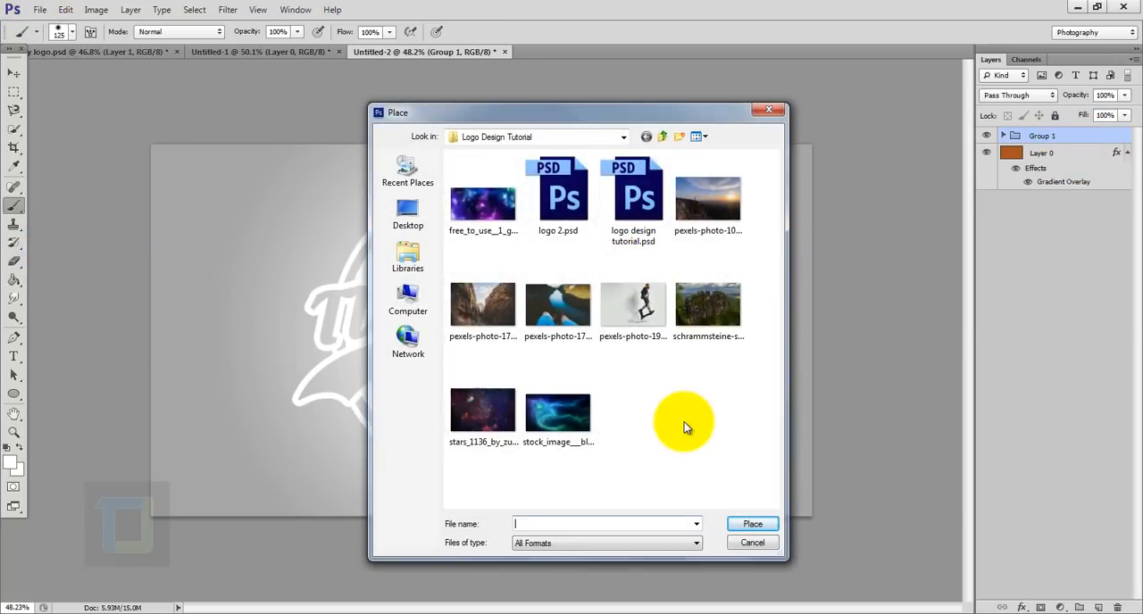
{"action": "left_click", "coordinate": [482, 205]}
{"action": "left_click", "coordinate": [558, 407]}
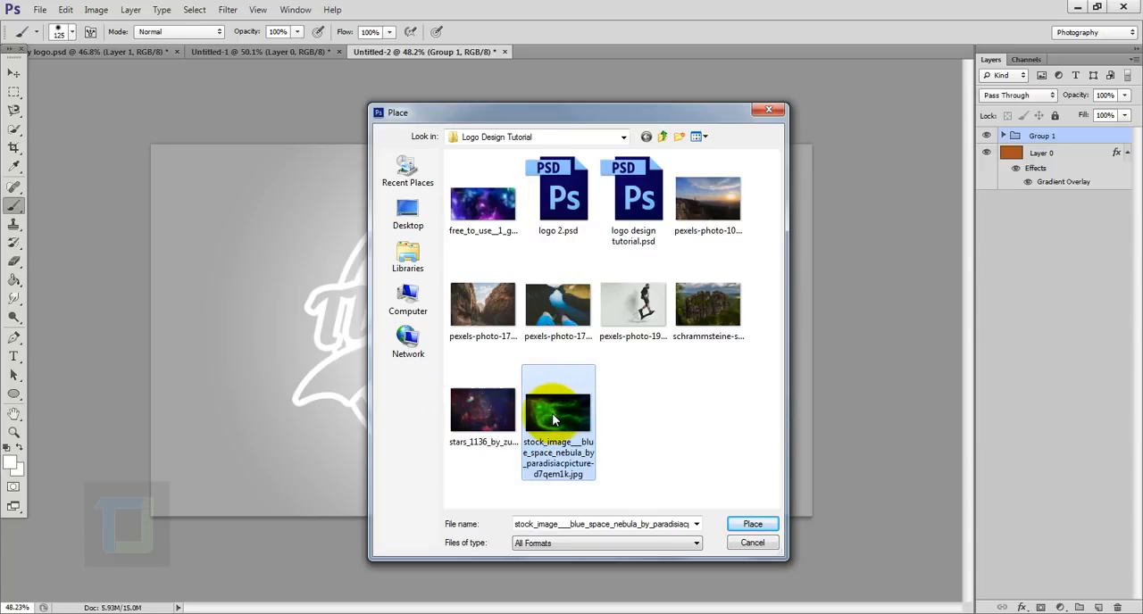
{"action": "left_click", "coordinate": [748, 525]}
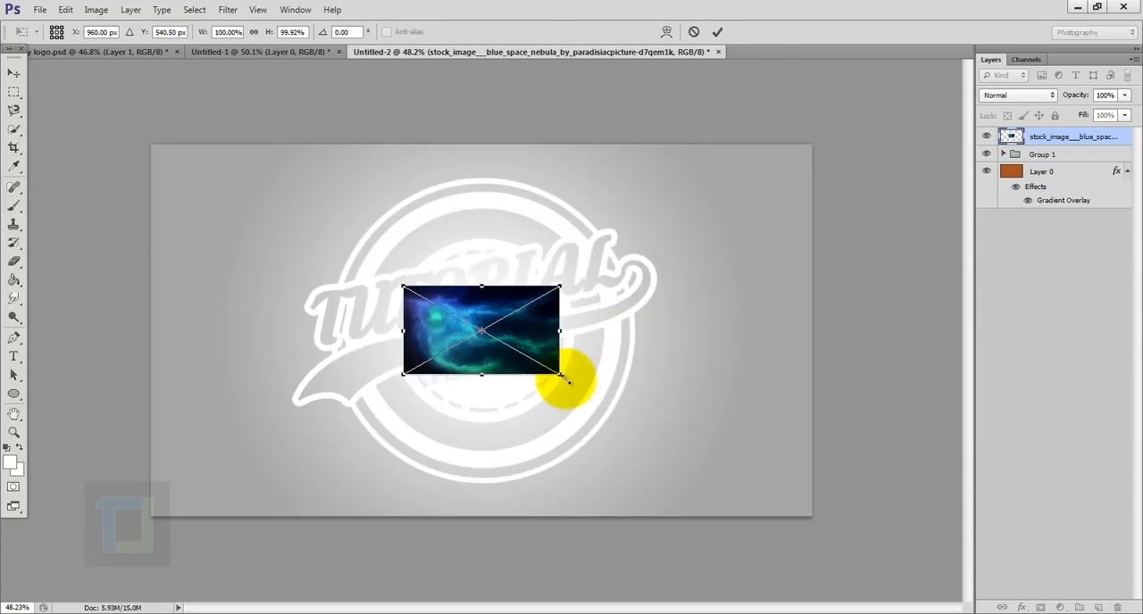
{"action": "left_click_drag", "start_coordinate": [559, 378], "coordinate": [769, 493]}
{"action": "left_click", "coordinate": [718, 32]}
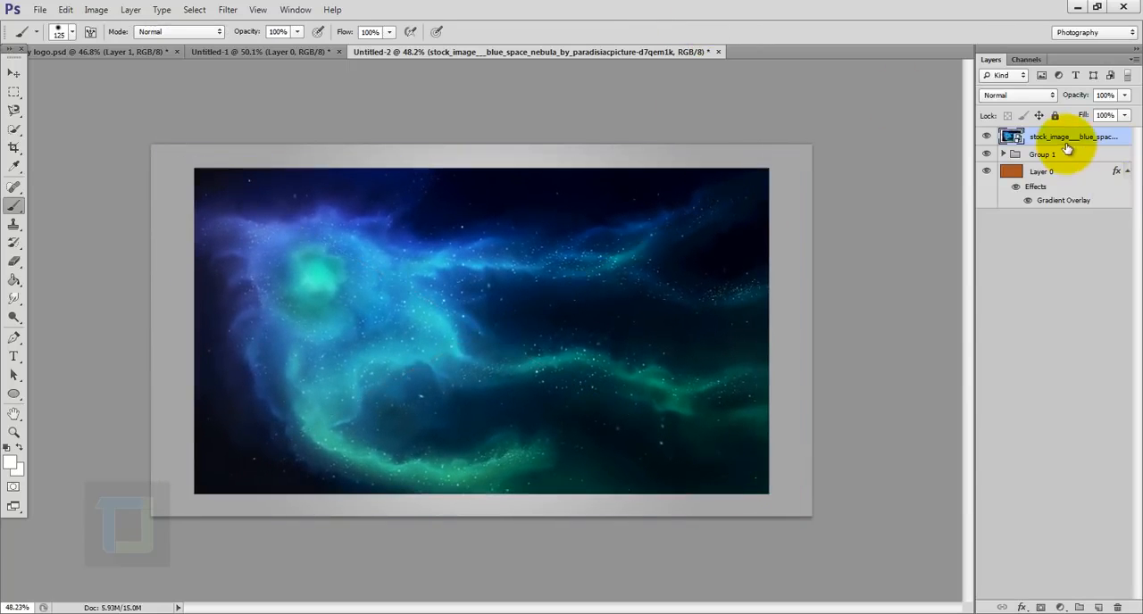
- Clip the nebula image to the logo group, rotate it to about 145° and shift it slightly with Free Transform
{"action": "right_click", "coordinate": [1067, 138]}
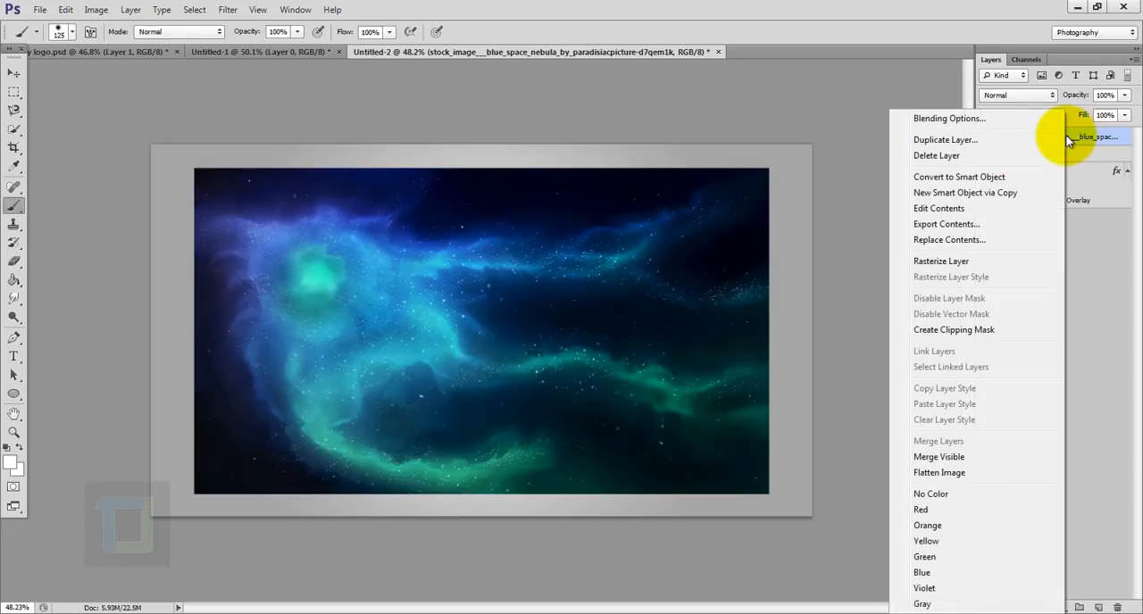
{"action": "left_click", "coordinate": [930, 331]}
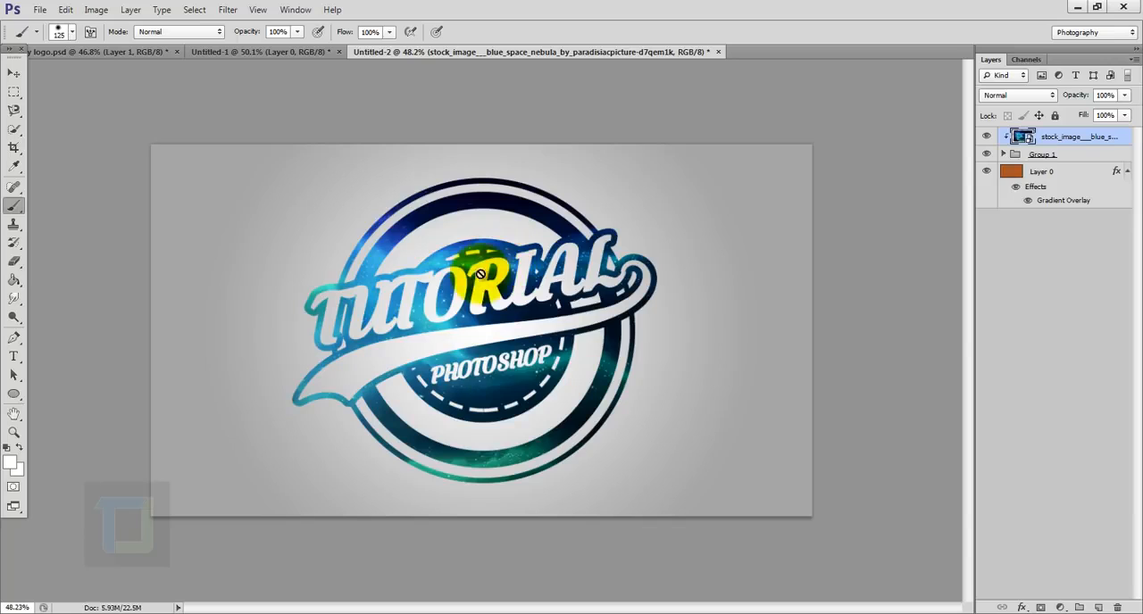
{"action": "key", "text": "ctrl+t"}
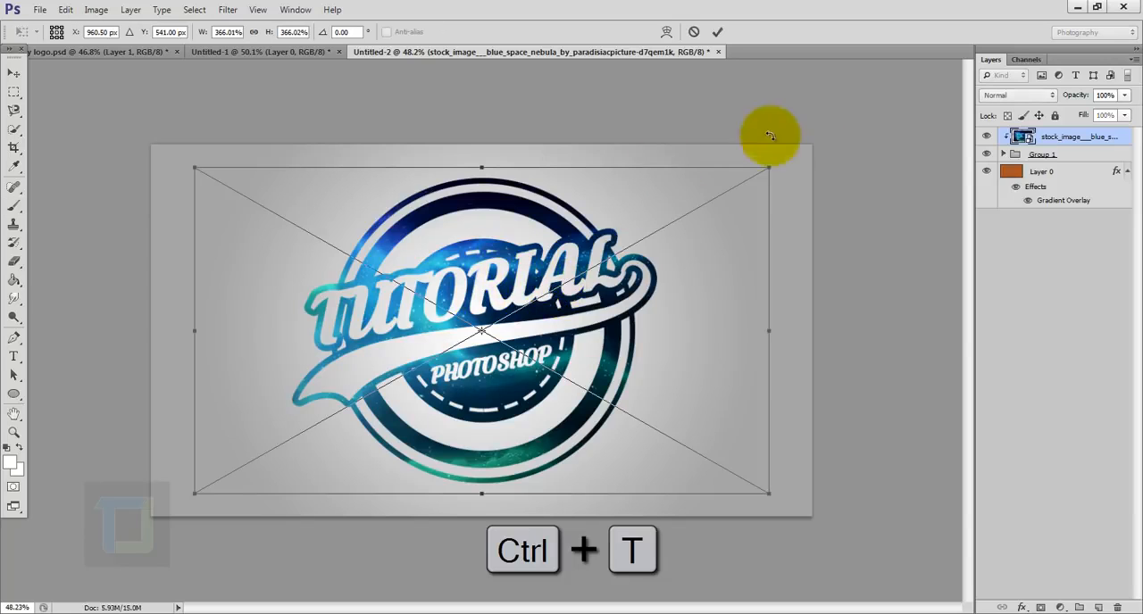
{"action": "left_click_drag", "start_coordinate": [755, 128], "coordinate": [407, 533]}
{"action": "left_click_drag", "start_coordinate": [548, 407], "coordinate": [524, 417]}
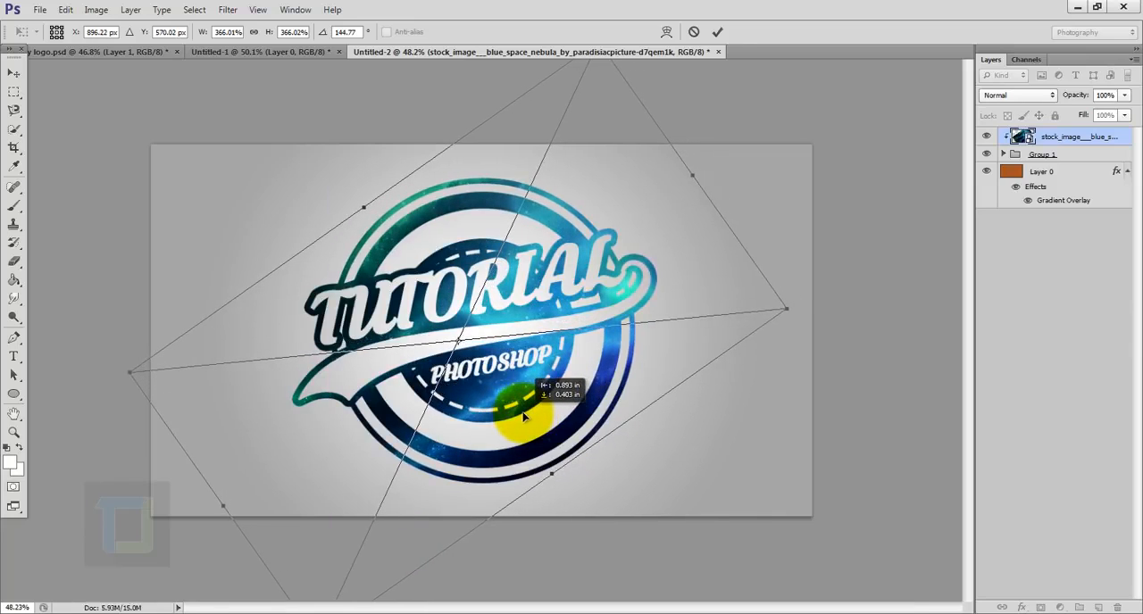
{"action": "left_click", "coordinate": [719, 33]}
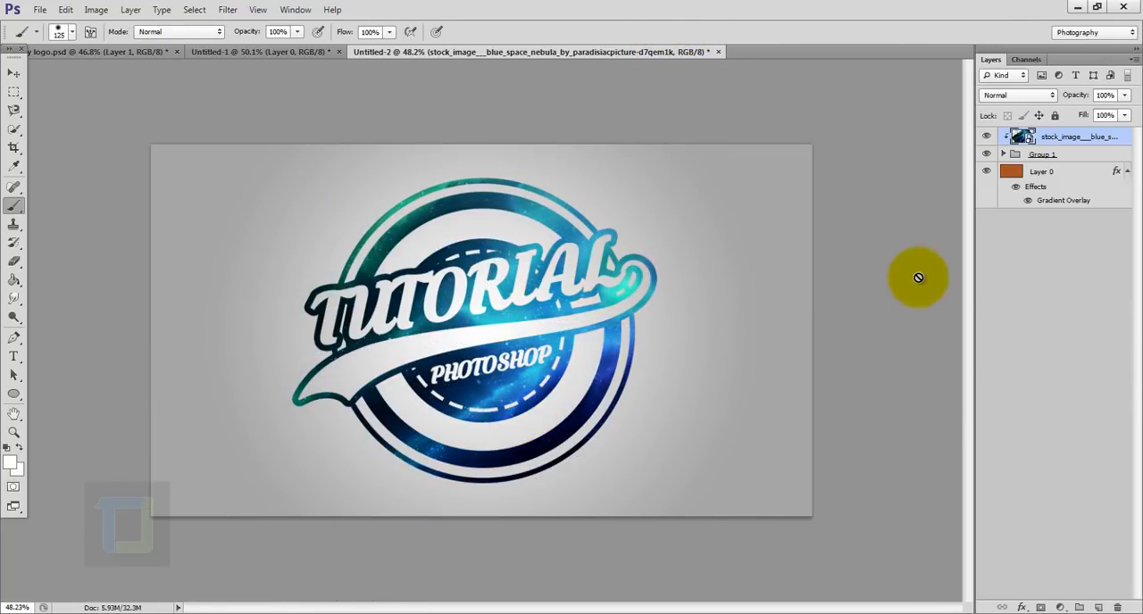
- Place the stars_1136 image above the clipped nebula layer at its default size
{"action": "left_click", "coordinate": [40, 8]}
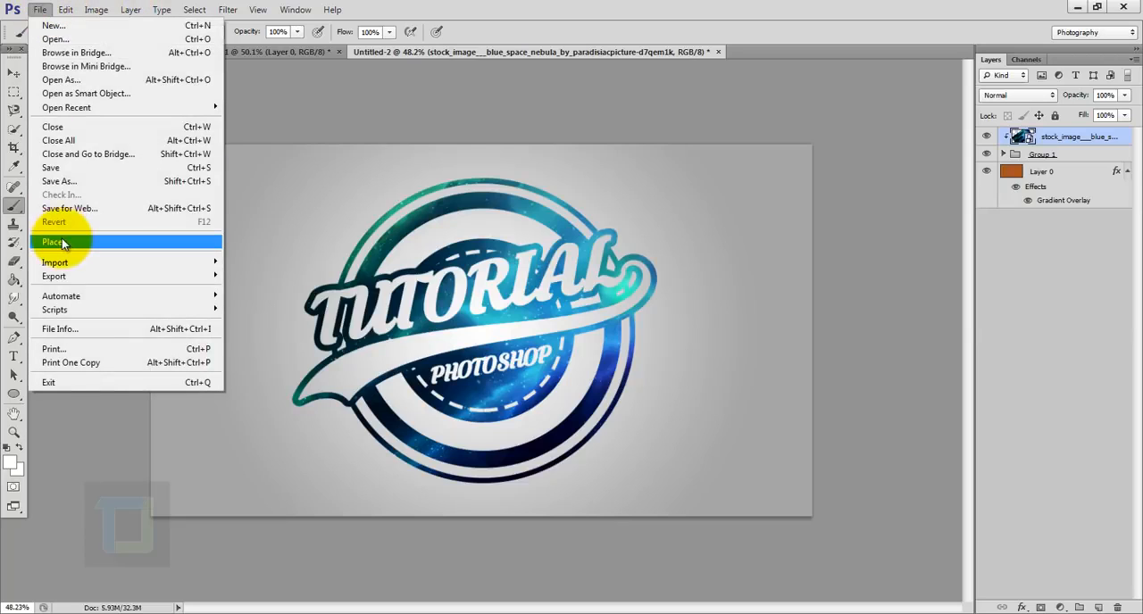
{"action": "left_click", "coordinate": [62, 242]}
{"action": "left_click", "coordinate": [463, 205]}
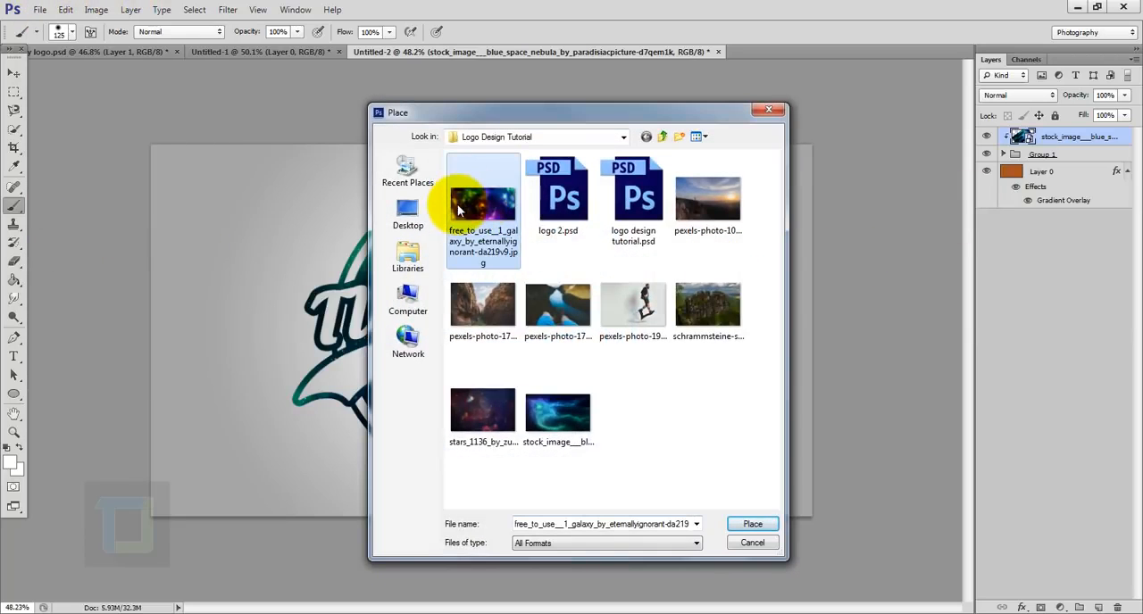
{"action": "left_click", "coordinate": [484, 414]}
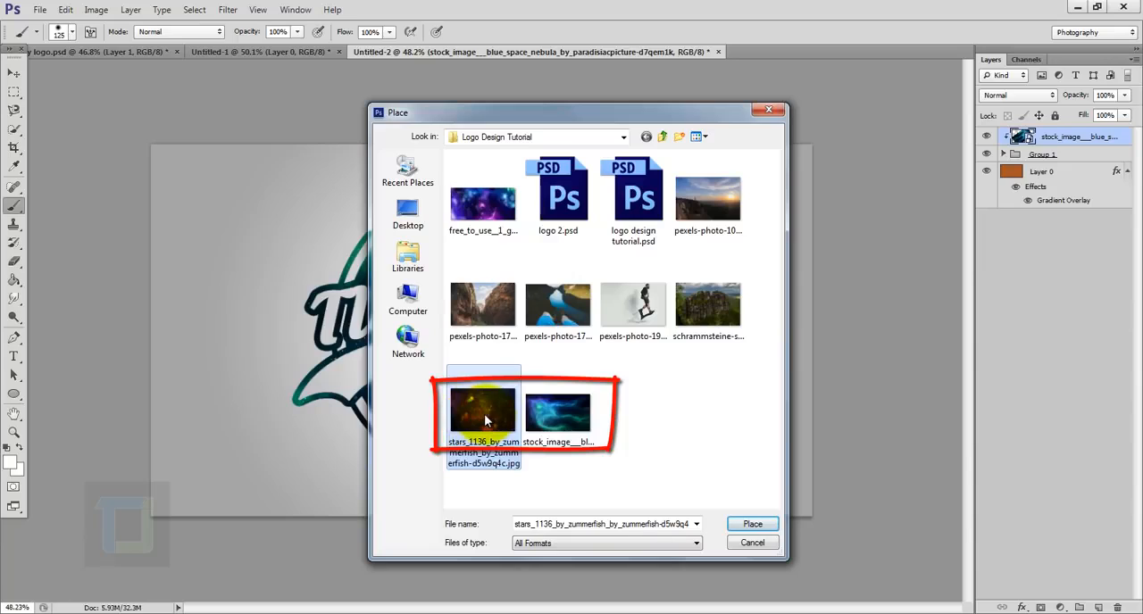
{"action": "left_click", "coordinate": [549, 462]}
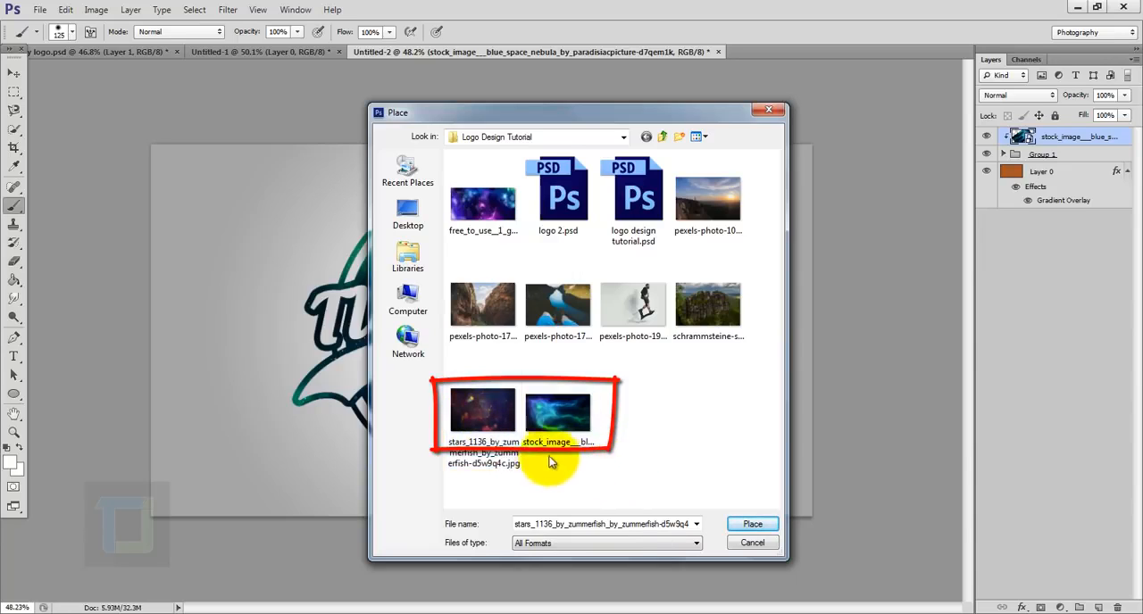
{"action": "left_click", "coordinate": [478, 409]}
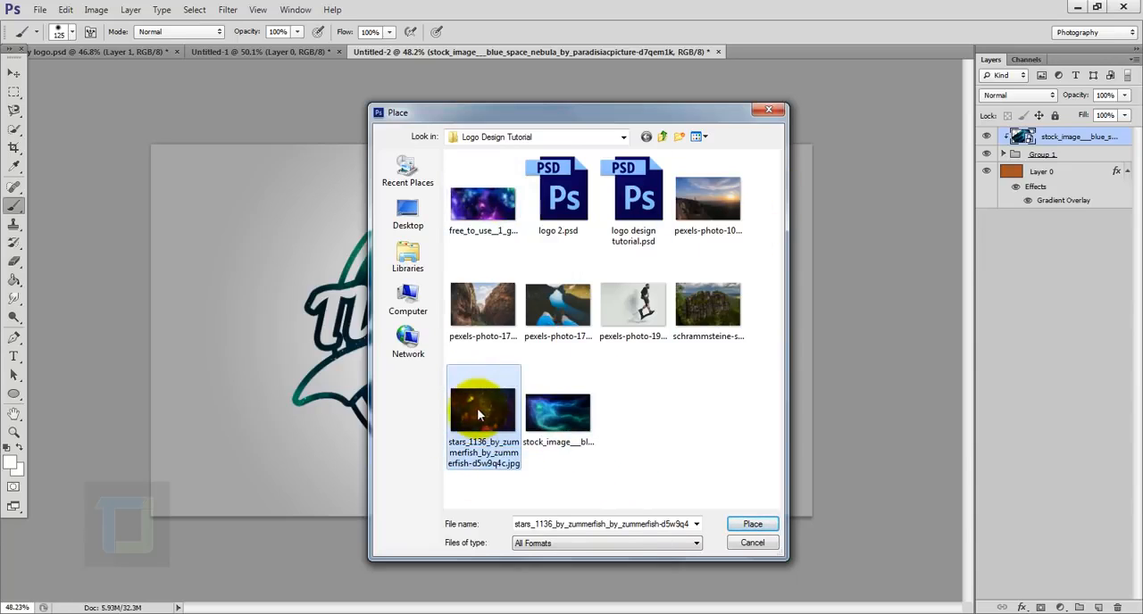
{"action": "left_click", "coordinate": [743, 526]}
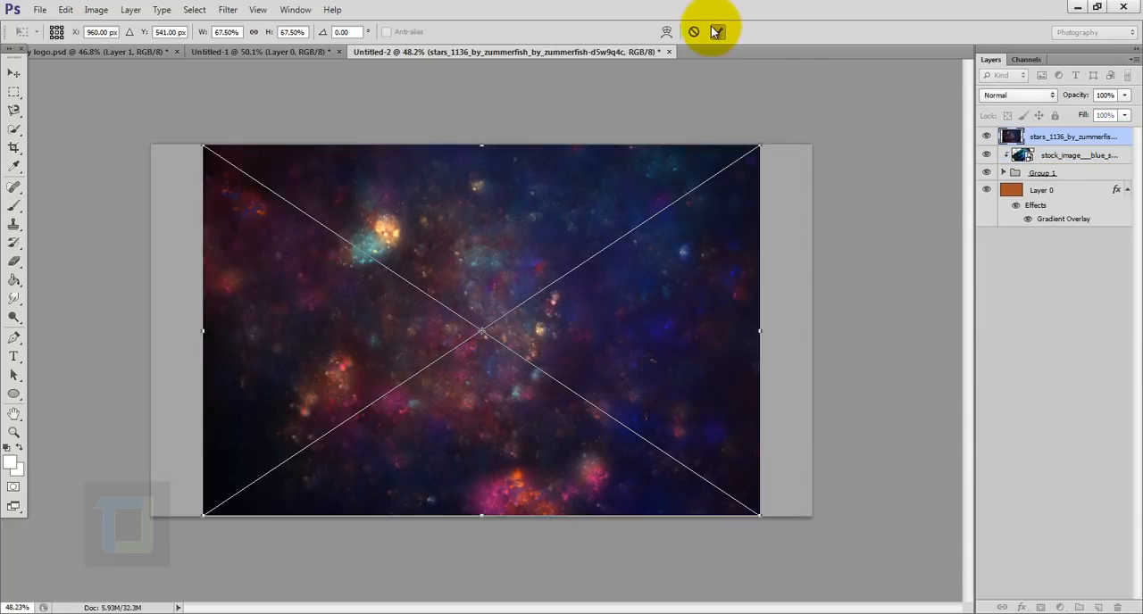
{"action": "left_click", "coordinate": [718, 32]}
- Clip the stars image to the logo group and set its blend mode to Exclusion
{"action": "right_click", "coordinate": [1086, 135]}
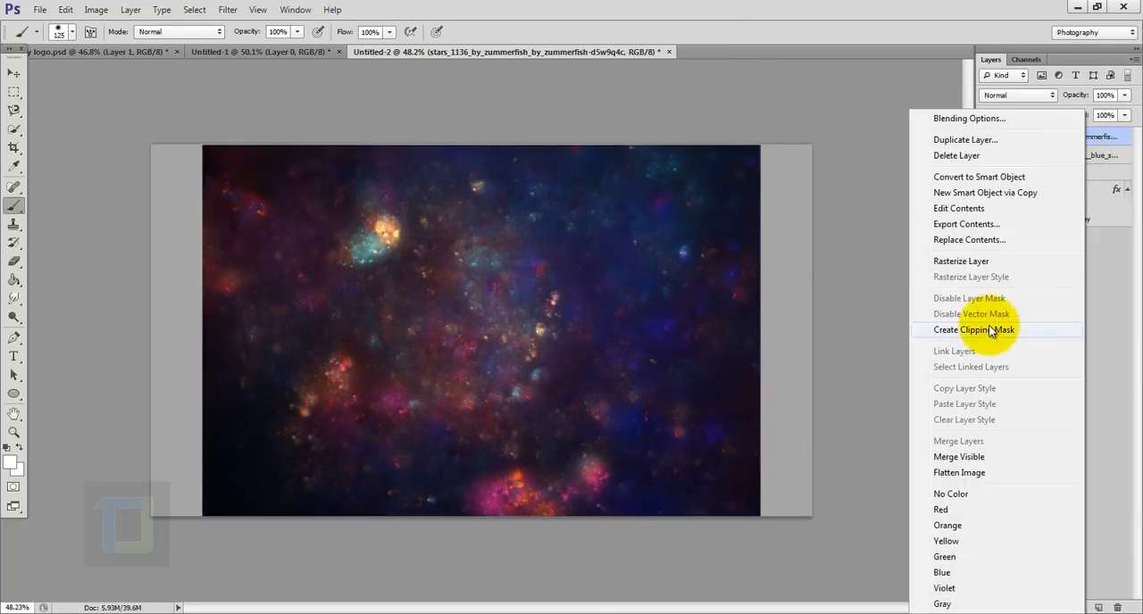
{"action": "left_click", "coordinate": [1000, 330]}
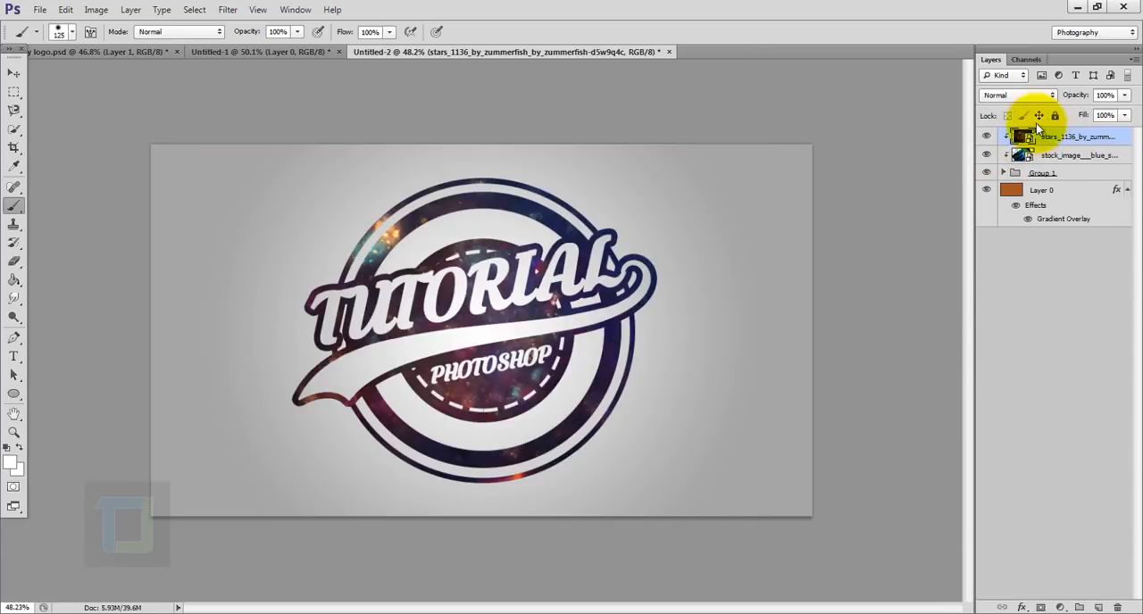
{"action": "left_click", "coordinate": [1027, 96]}
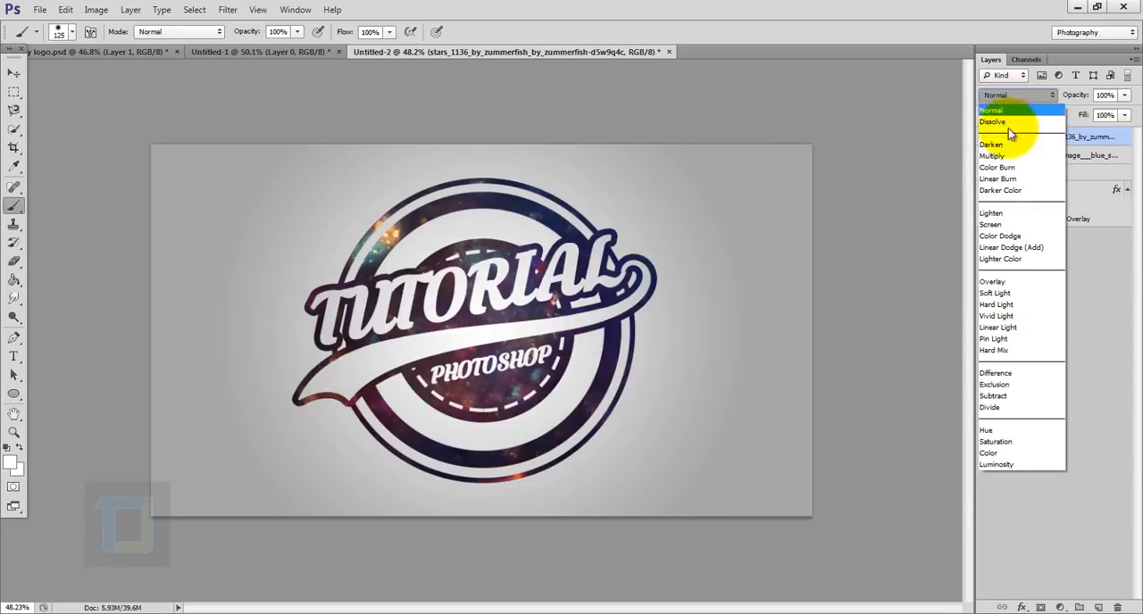
{"action": "left_click", "coordinate": [1000, 384]}
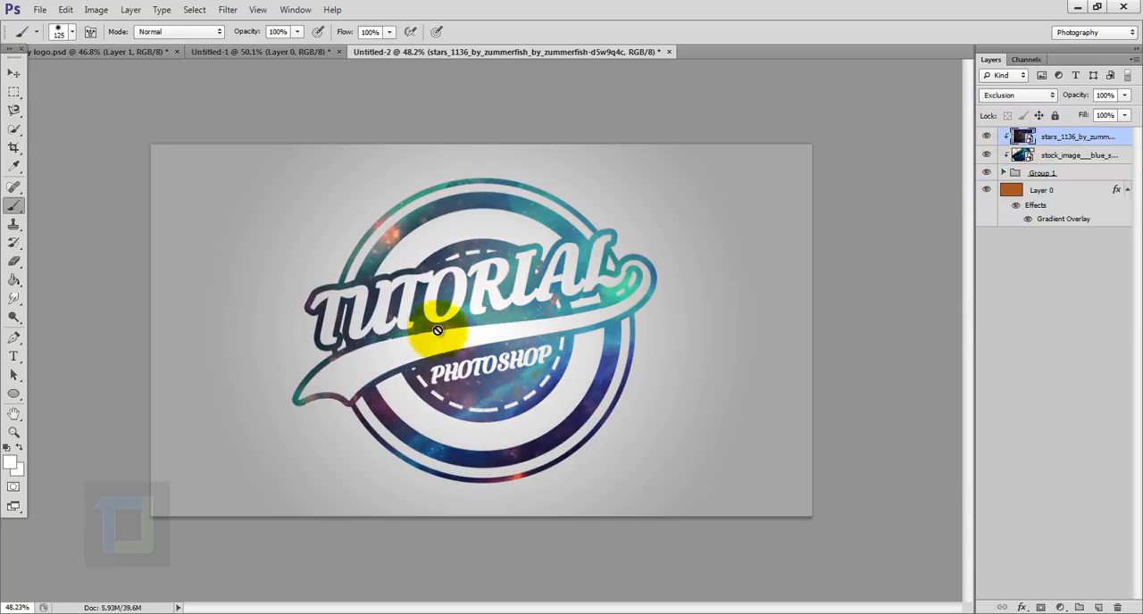
- Reposition the stars image over the logo and rotate it with Free Transform
{"action": "left_click", "coordinate": [13, 72]}
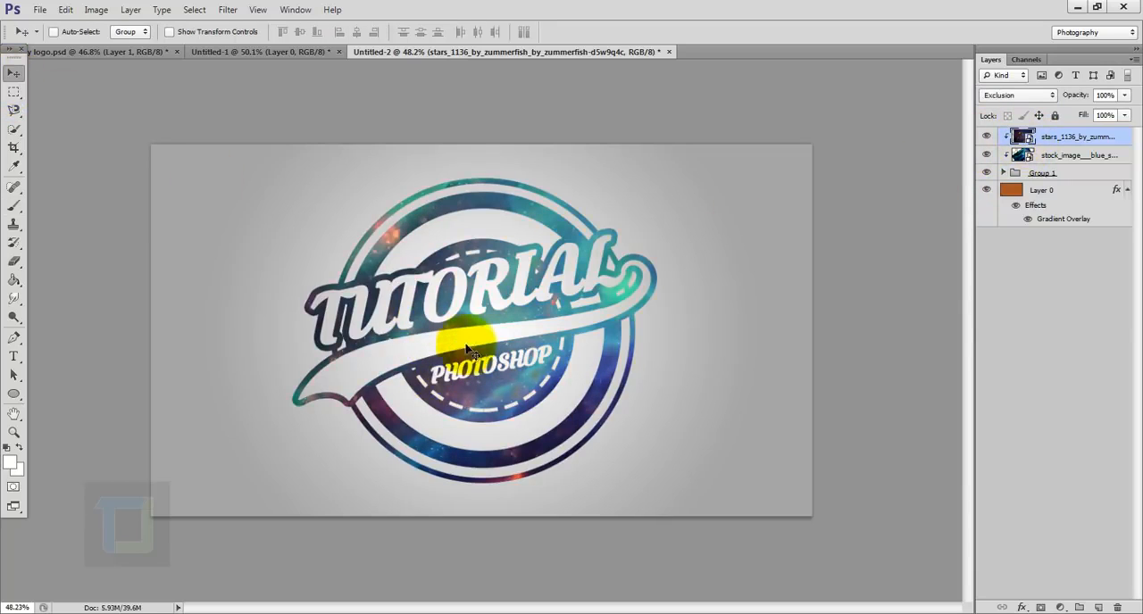
{"action": "left_click_drag", "start_coordinate": [467, 345], "coordinate": [585, 299]}
{"action": "key", "text": "ctrl+t"}
{"action": "scroll", "coordinate": [629, 321], "scroll_direction": "down", "scroll_amount": 3}
{"action": "left_click_drag", "start_coordinate": [727, 206], "coordinate": [724, 176]}
{"action": "left_click", "coordinate": [718, 32]}
{"action": "scroll", "coordinate": [625, 313], "scroll_direction": "up", "scroll_amount": 2}
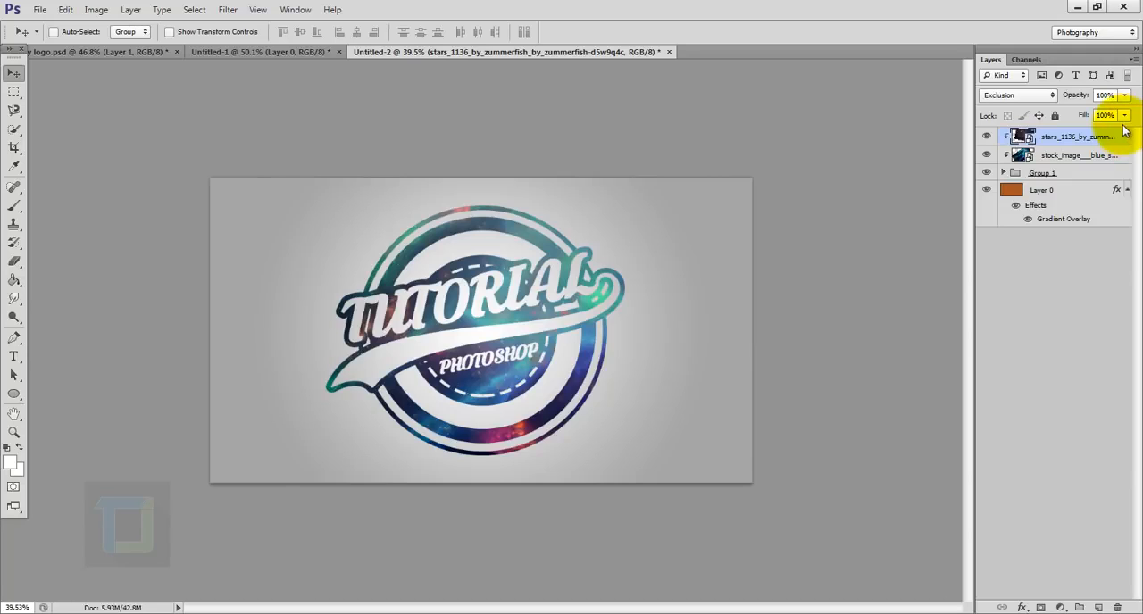
- Add a Curves adjustment clipped to the logo and brighten the RGB midtones with a point at input 117, output 141
{"action": "left_click", "coordinate": [1061, 607]}
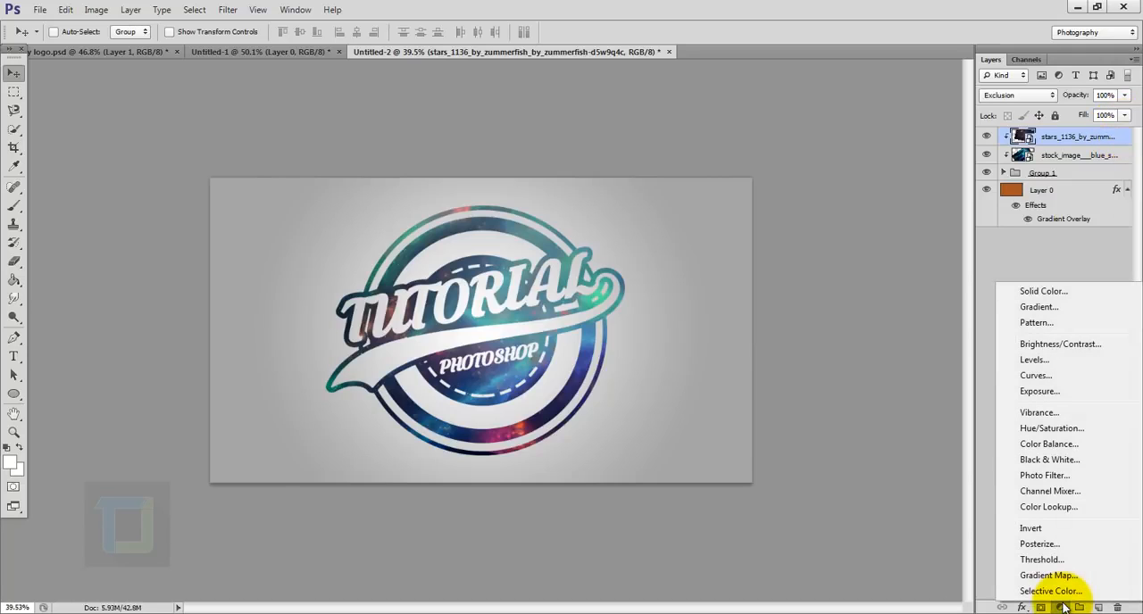
{"action": "left_click", "coordinate": [1036, 375]}
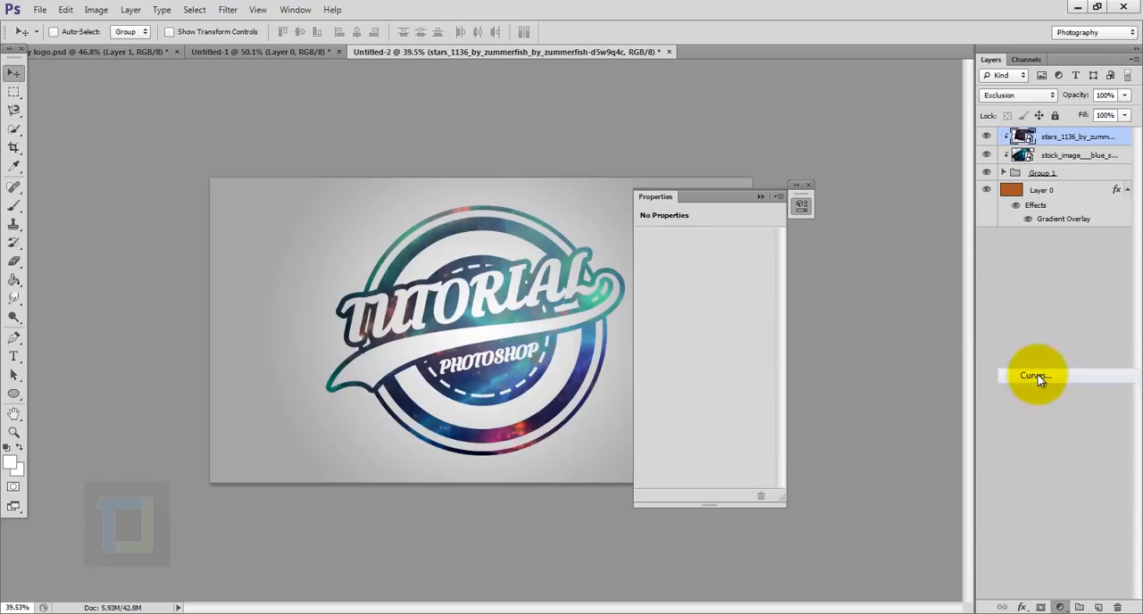
{"action": "left_click", "coordinate": [676, 496]}
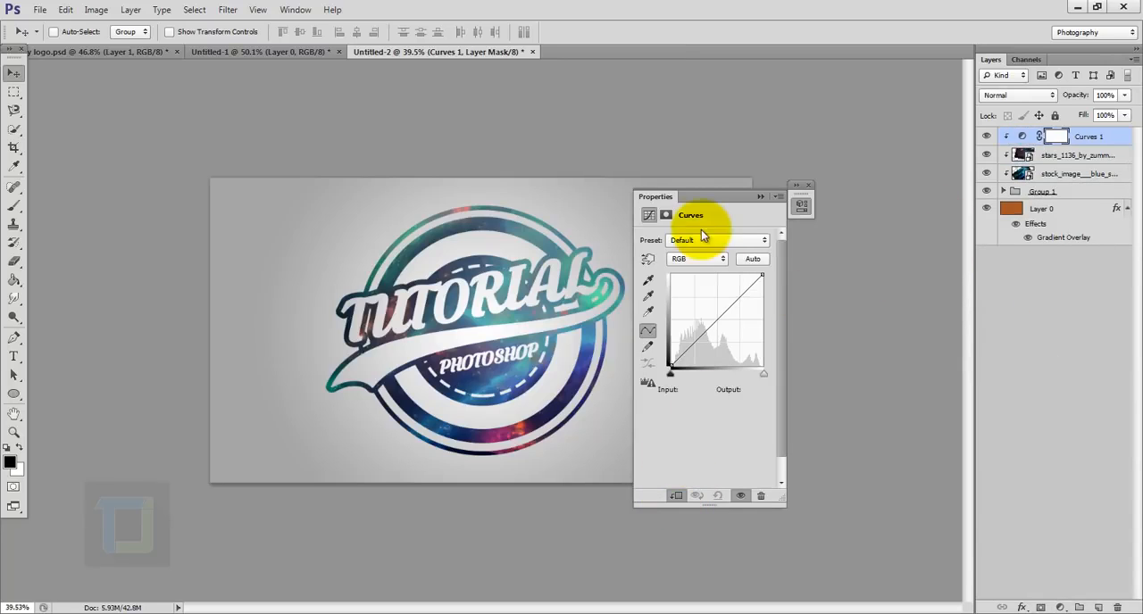
{"action": "left_click_drag", "start_coordinate": [703, 201], "coordinate": [785, 195]}
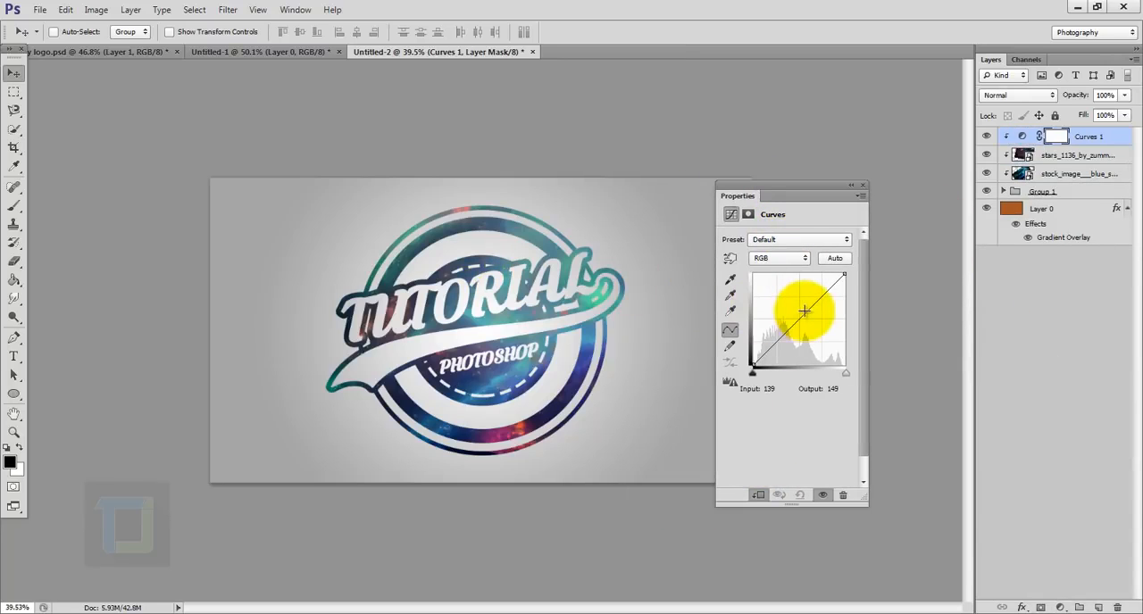
{"action": "left_click_drag", "start_coordinate": [799, 314], "coordinate": [794, 315]}
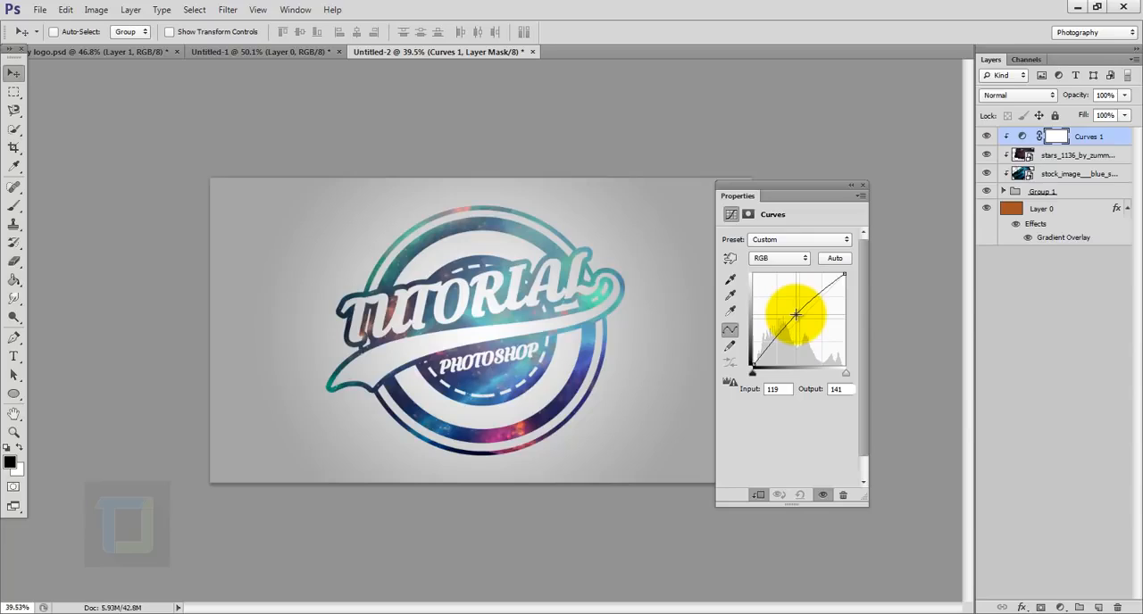
{"action": "left_click", "coordinate": [863, 185]}
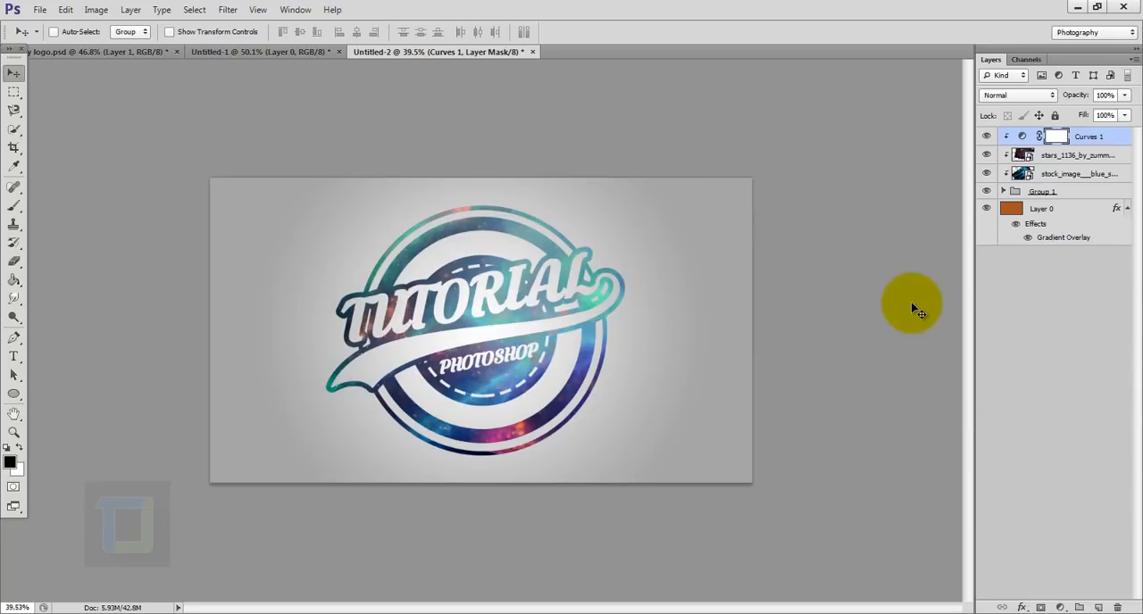
- Add a Vibrance adjustment clipped to the logo, set Vibrance to +100, and compare the logo with and without it
{"action": "left_click", "coordinate": [1060, 608]}
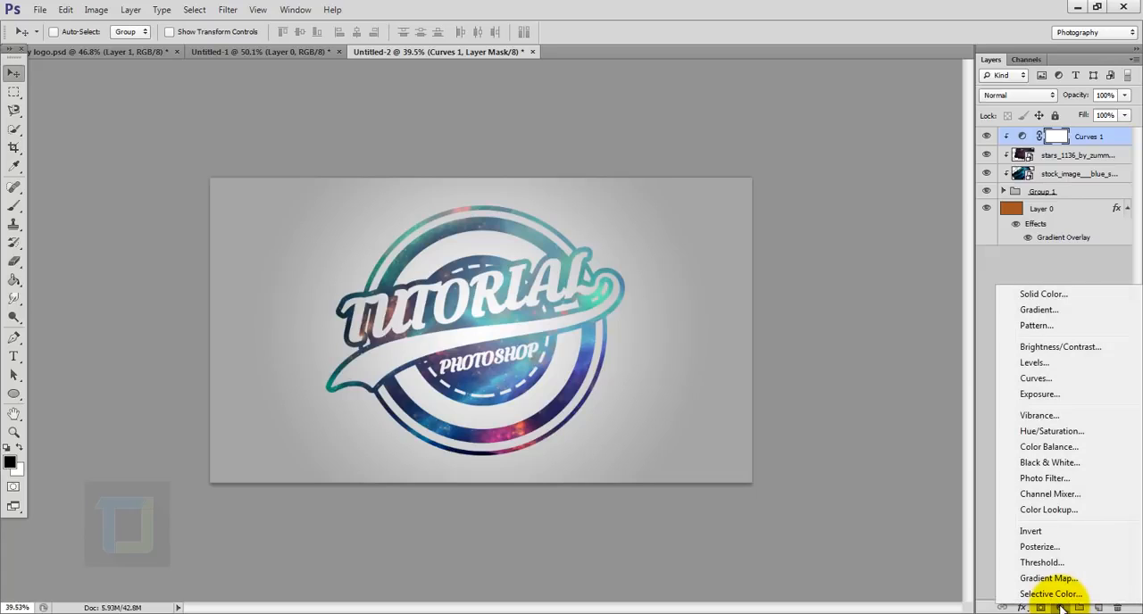
{"action": "left_click", "coordinate": [1038, 415]}
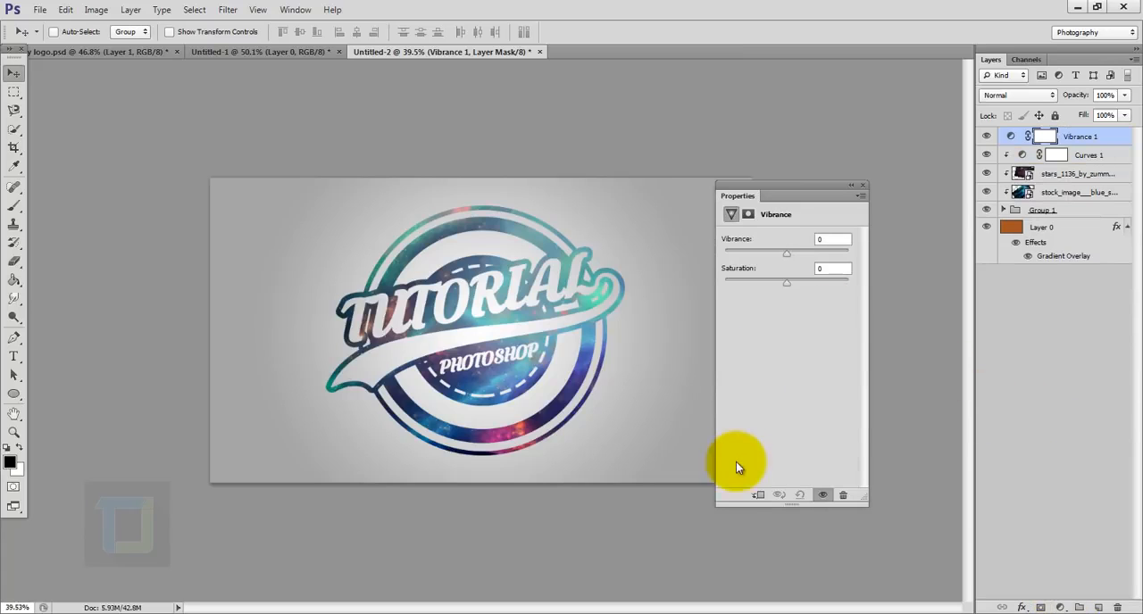
{"action": "left_click", "coordinate": [758, 494]}
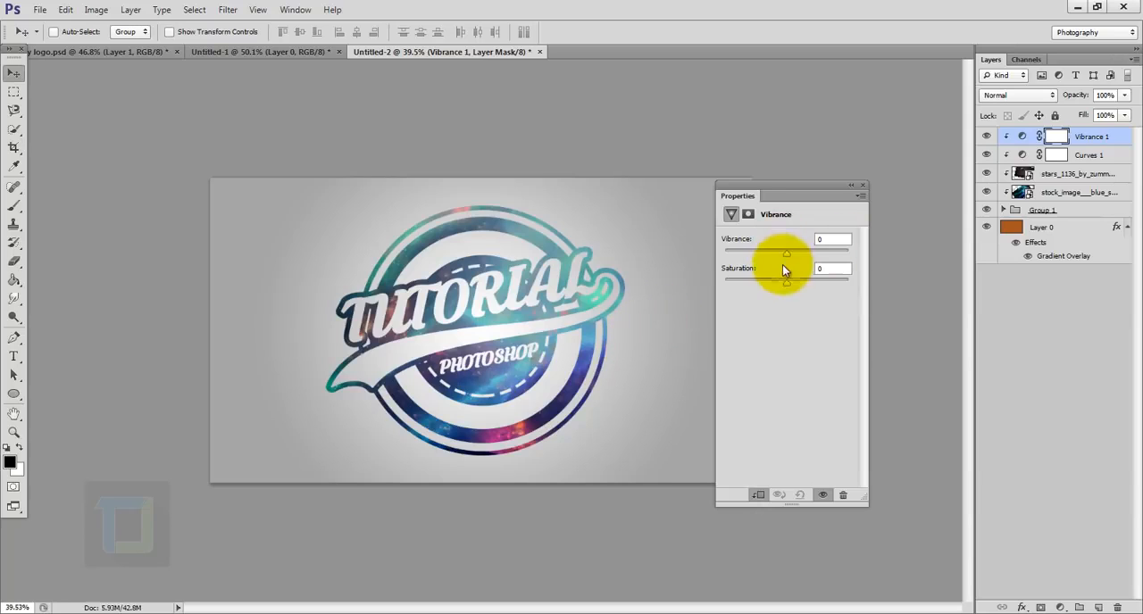
{"action": "left_click_drag", "start_coordinate": [786, 253], "coordinate": [911, 255]}
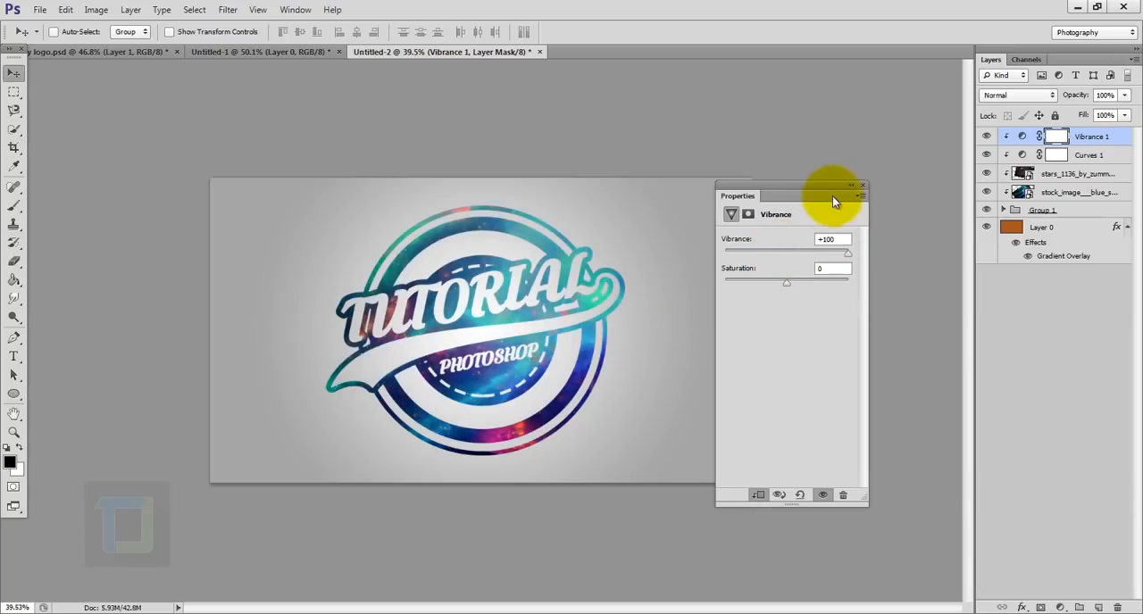
{"action": "left_click", "coordinate": [863, 185]}
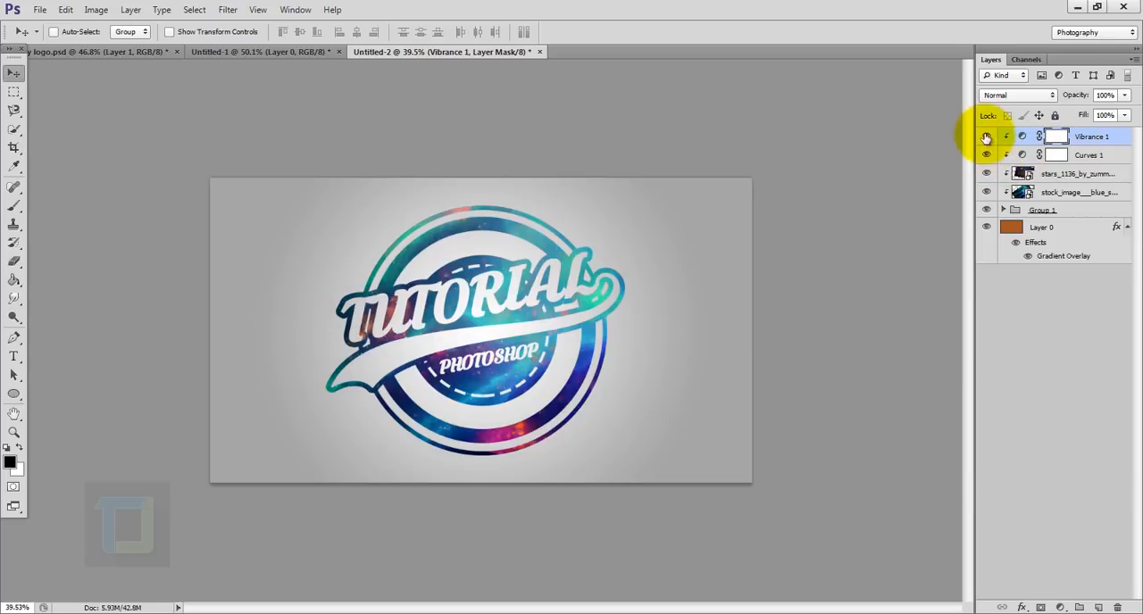
{"action": "left_click", "coordinate": [986, 135]}
{"action": "left_click", "coordinate": [986, 136]}
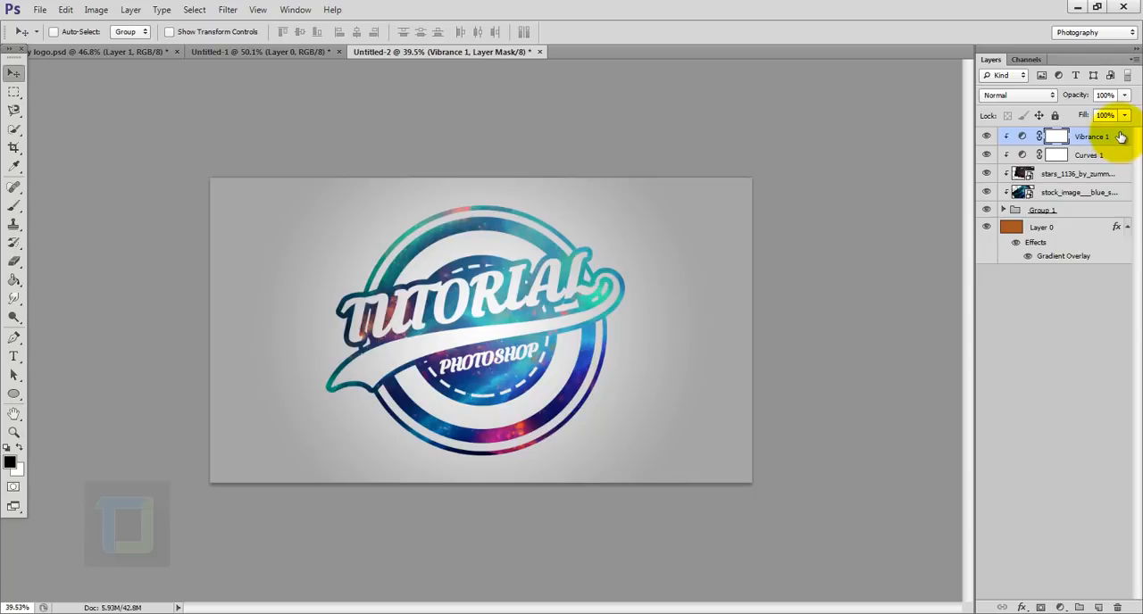
- Hide the gradient background layer and save the logo as a PNG named "tutorial logo" with Smallest / Slow compression and no interlacing
{"action": "left_click", "coordinate": [986, 229]}
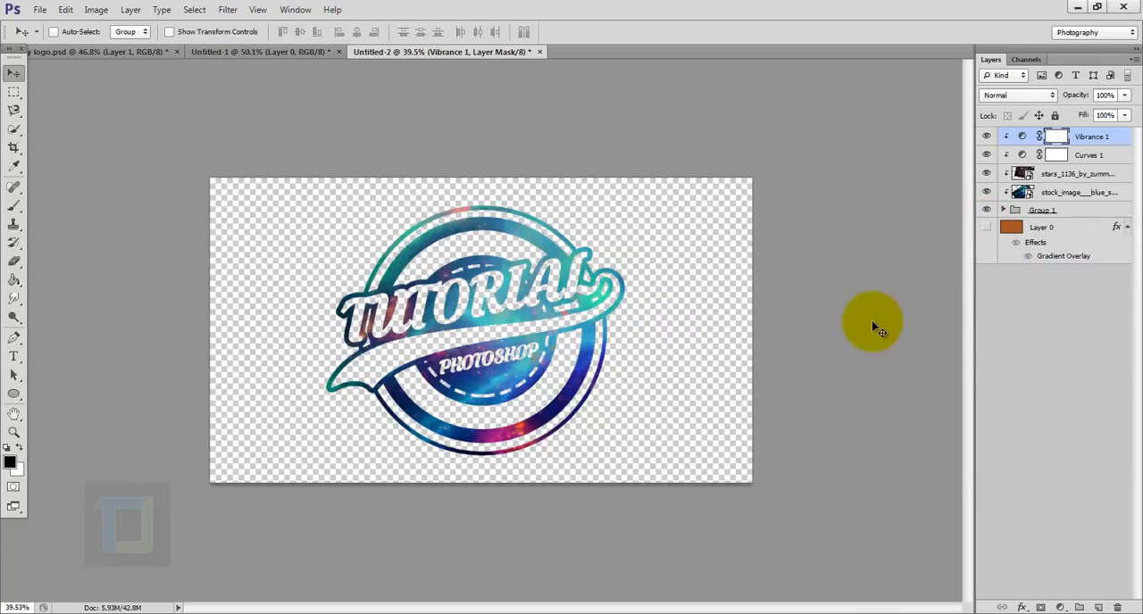
{"action": "left_click", "coordinate": [39, 10]}
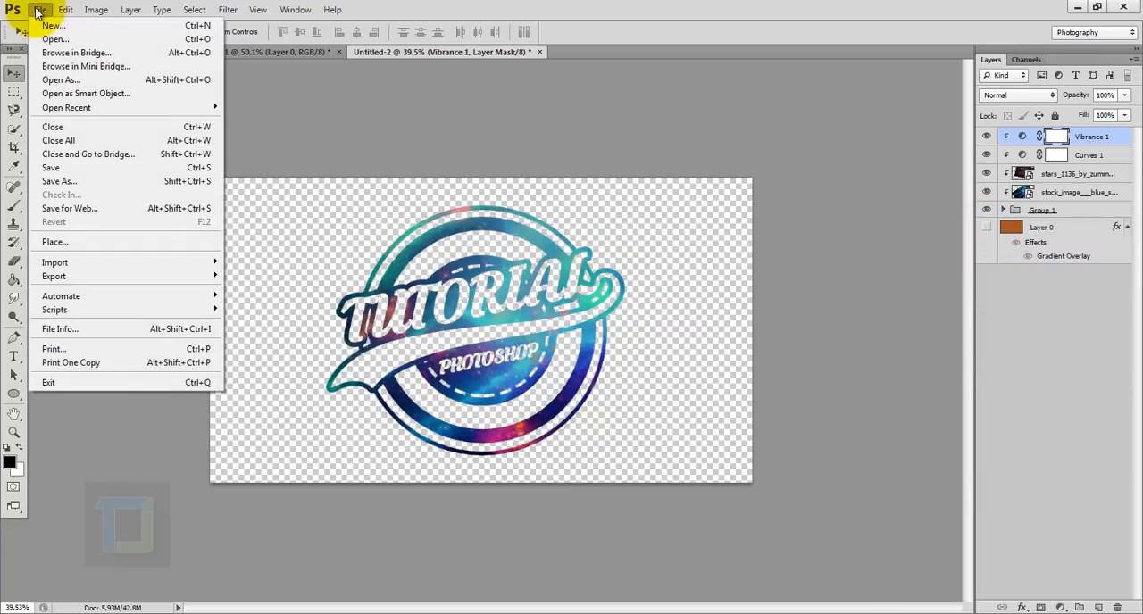
{"action": "left_click", "coordinate": [54, 168]}
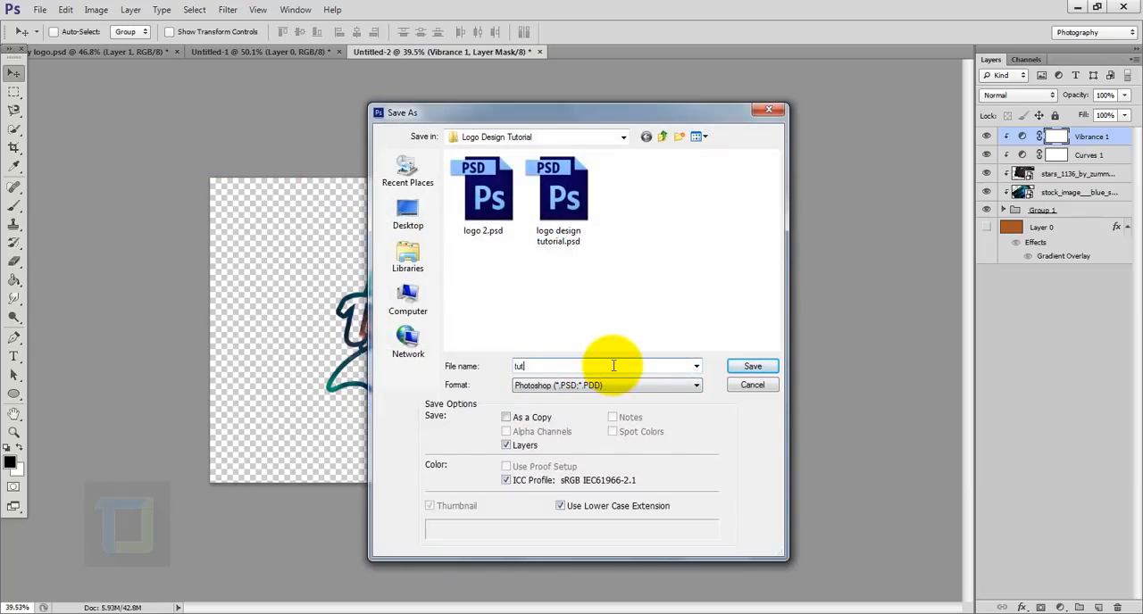
{"action": "left_click", "coordinate": [613, 366]}
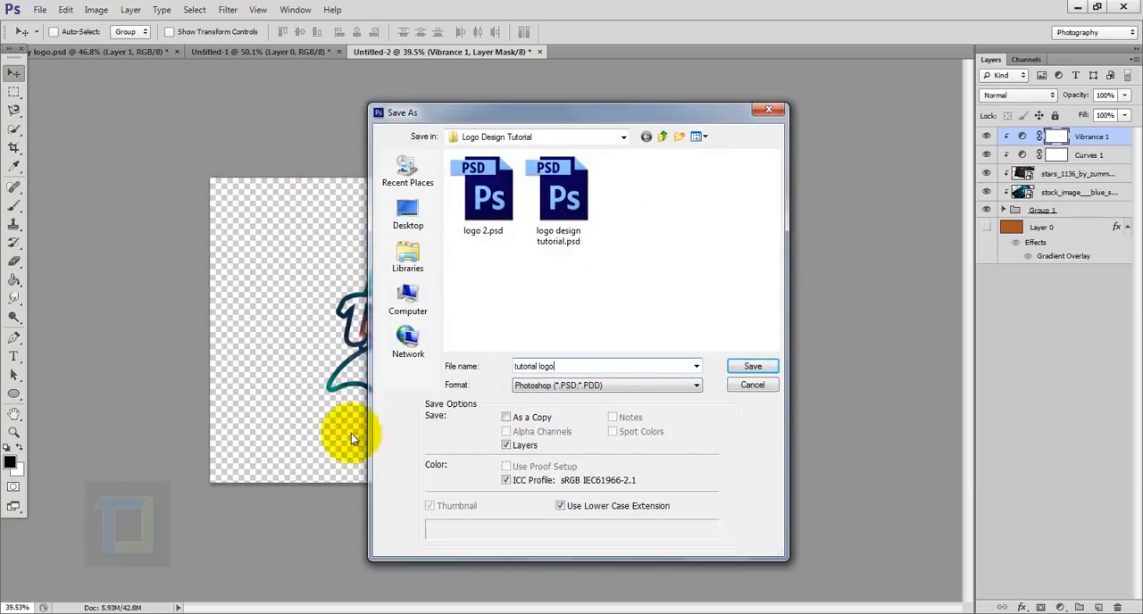
{"action": "left_click", "coordinate": [636, 385]}
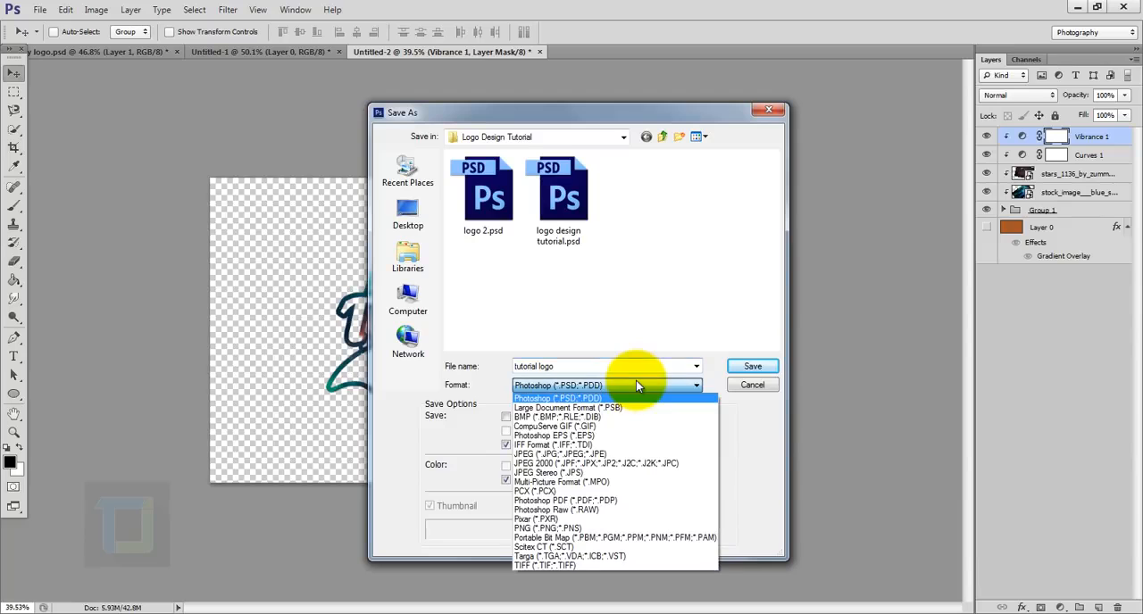
{"action": "left_click", "coordinate": [560, 530]}
{"action": "left_click", "coordinate": [744, 366]}
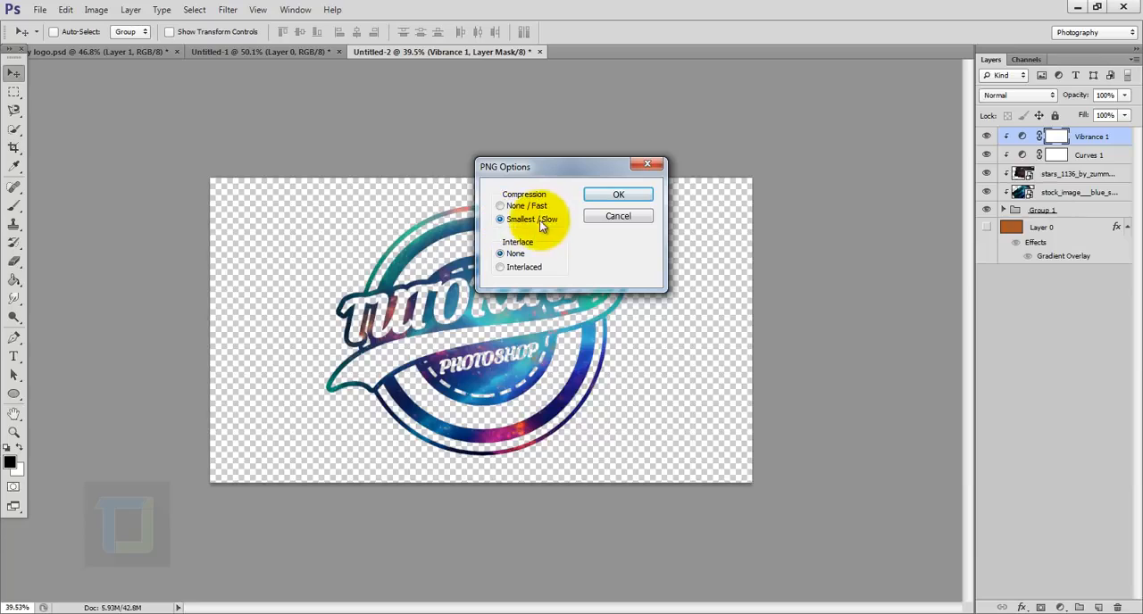
{"action": "left_click", "coordinate": [606, 196]}
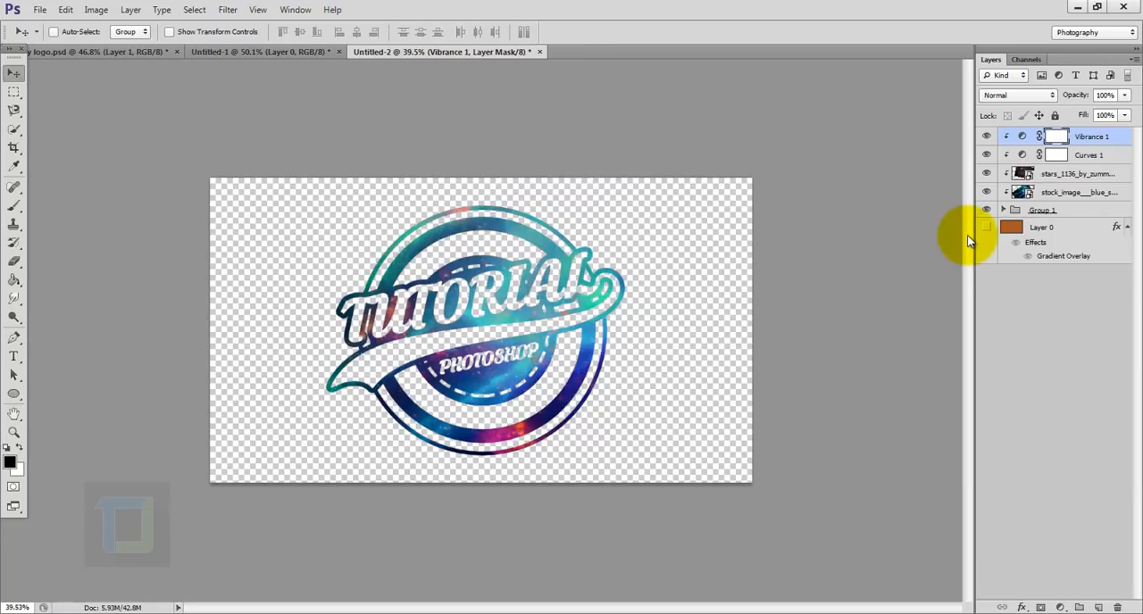
- Open the photo pexels-photo-198747.jpeg from the Logo Design Tutorial folder
{"action": "left_click", "coordinate": [40, 11]}
{"action": "left_click", "coordinate": [49, 39]}
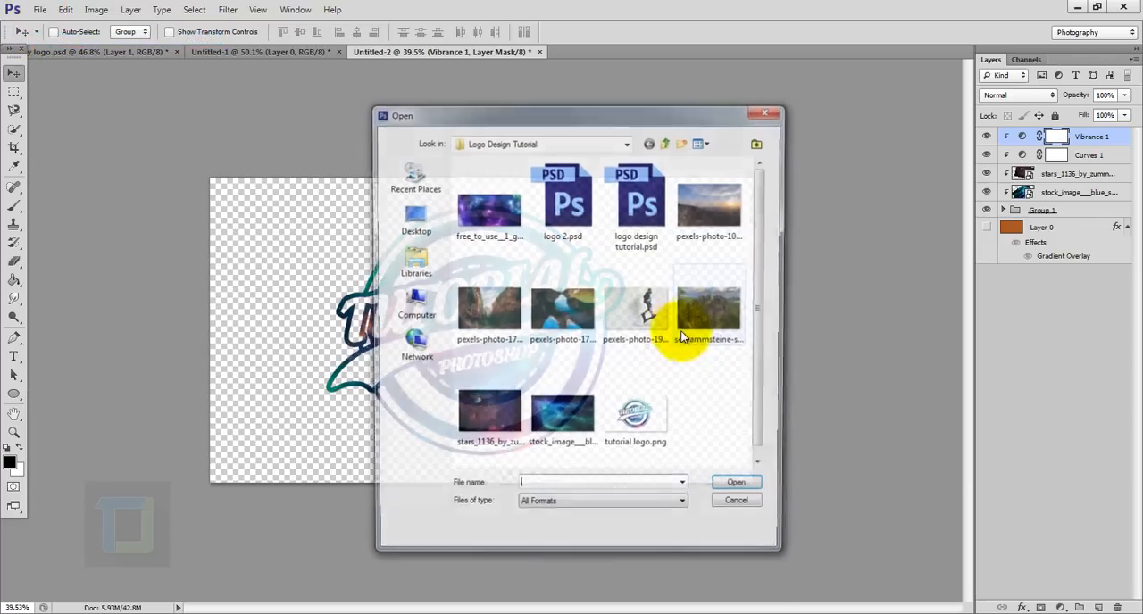
{"action": "left_click", "coordinate": [628, 310]}
{"action": "left_click", "coordinate": [741, 490]}
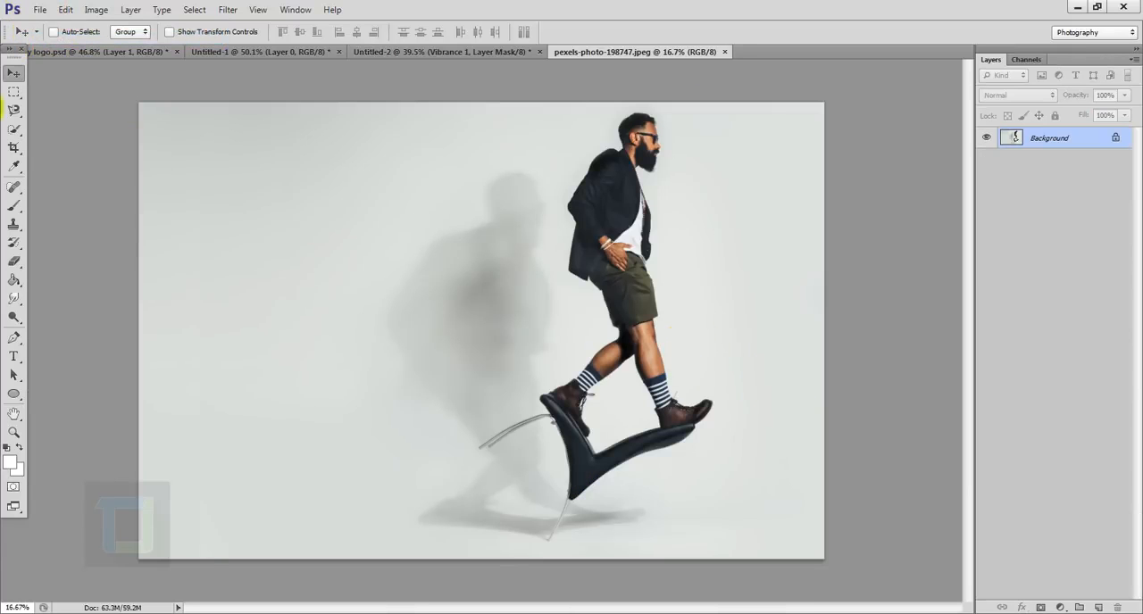
- Place tutorial logo.png into the photo of the walking man
{"action": "left_click", "coordinate": [39, 9]}
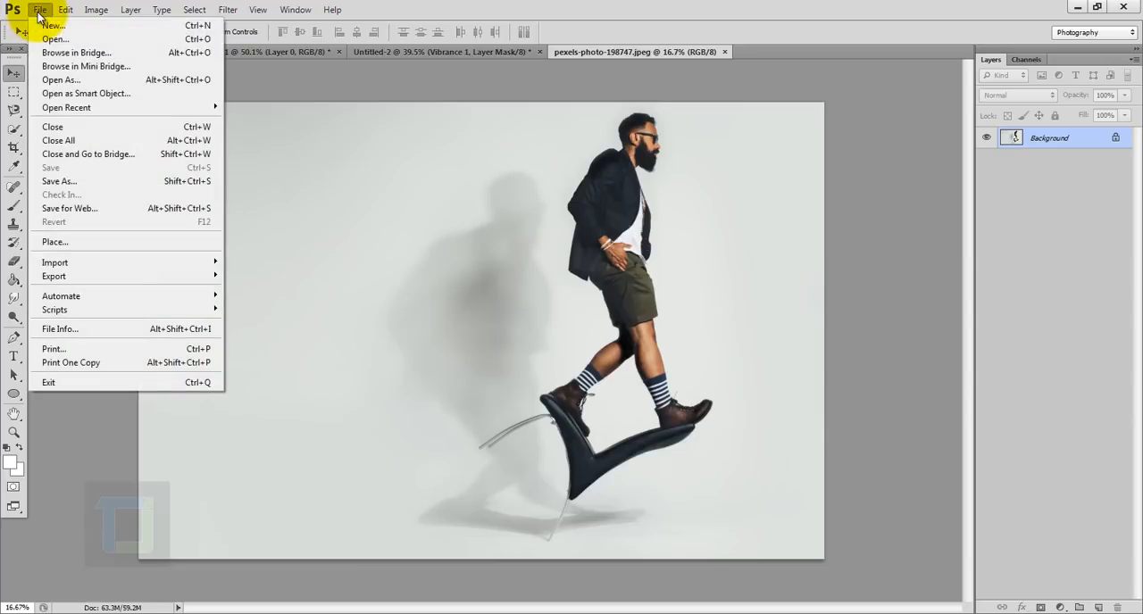
{"action": "left_click", "coordinate": [66, 240]}
{"action": "left_click", "coordinate": [618, 438]}
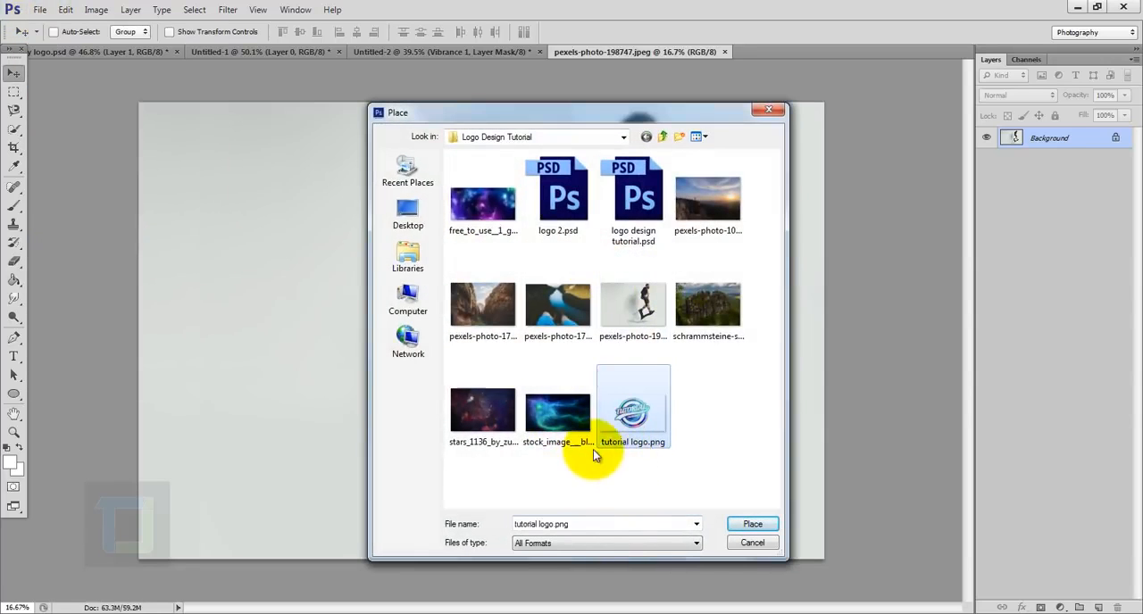
{"action": "left_click", "coordinate": [753, 524]}
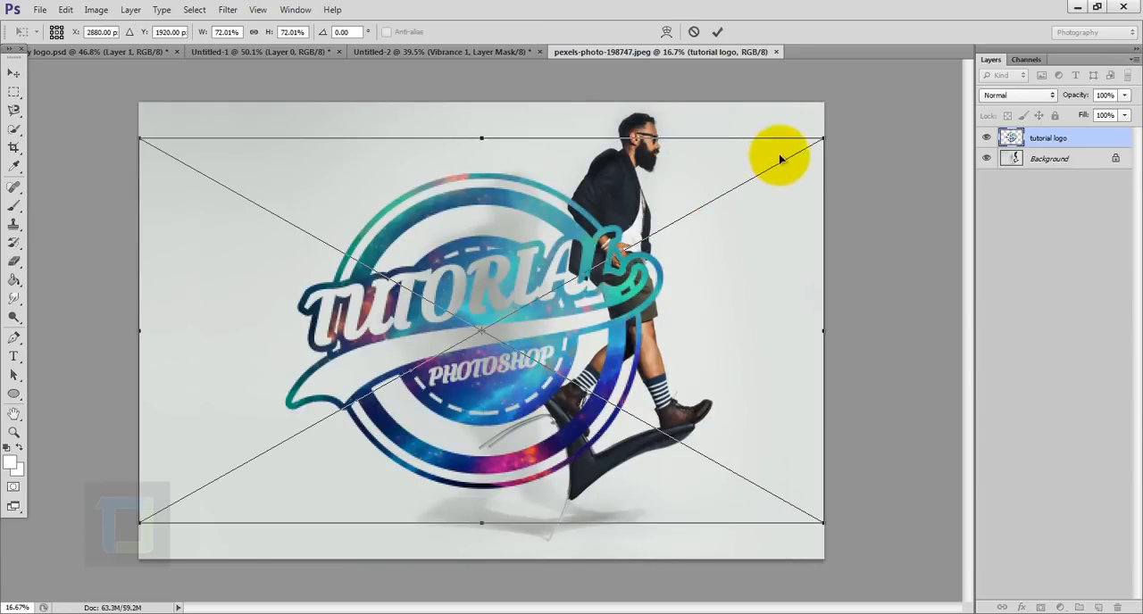
- Scale the placed logo down to about 17.4% and position it near the photo's lower-left corner
{"action": "left_click_drag", "start_coordinate": [827, 134], "coordinate": [299, 403]}
{"action": "left_click_drag", "start_coordinate": [286, 491], "coordinate": [298, 483]}
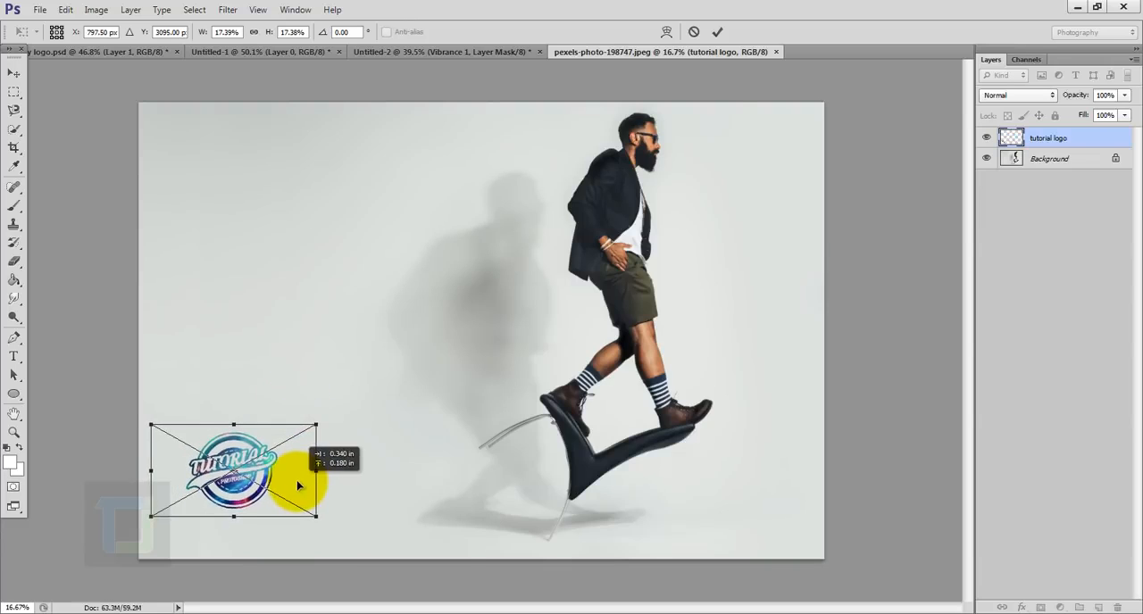
{"action": "left_click", "coordinate": [718, 31]}
{"action": "scroll", "coordinate": [731, 304], "scroll_direction": "down", "scroll_amount": 5}
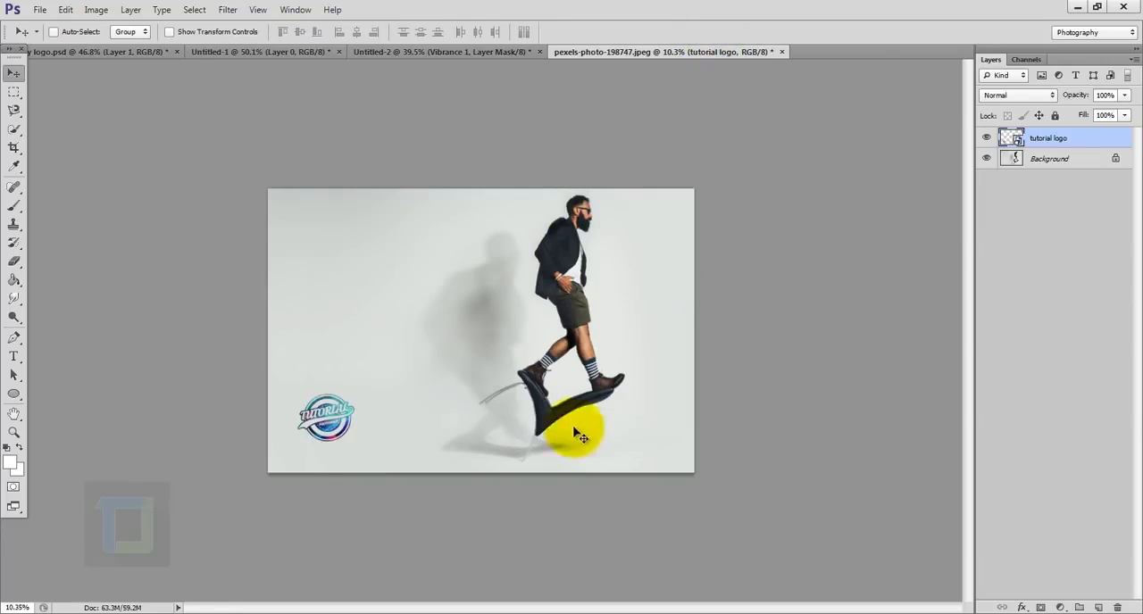
{"action": "scroll", "coordinate": [575, 430], "scroll_direction": "up", "scroll_amount": 2}
{"action": "left_click_drag", "start_coordinate": [326, 461], "coordinate": [295, 453]}
- Return to the Untitled-2 logo document and show its gradient background layer again
{"action": "left_click", "coordinate": [422, 52]}
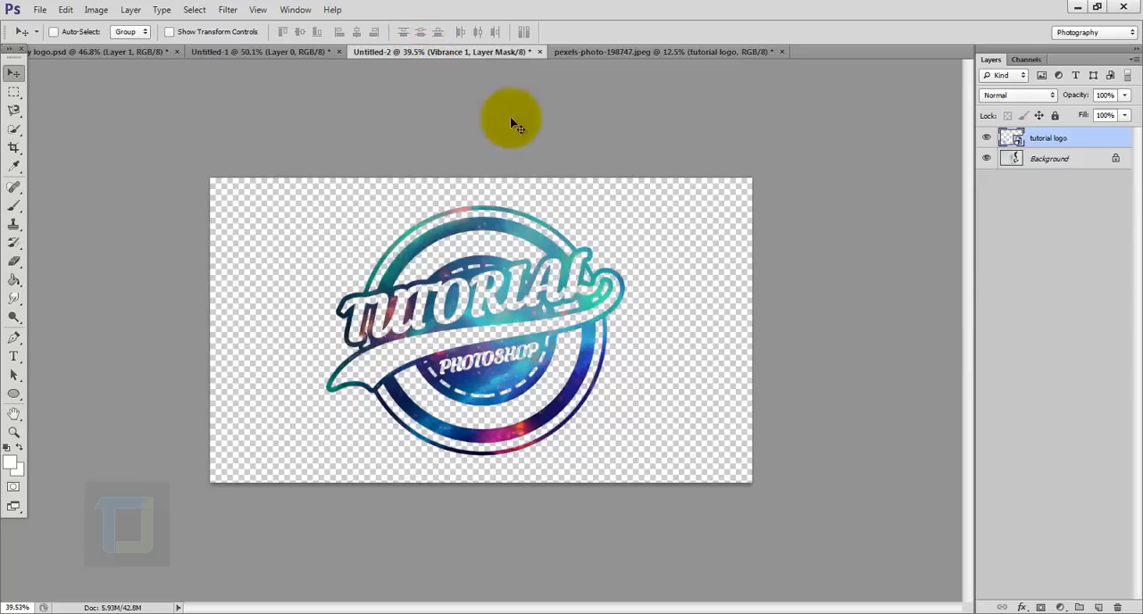
{"action": "left_click", "coordinate": [989, 229]}
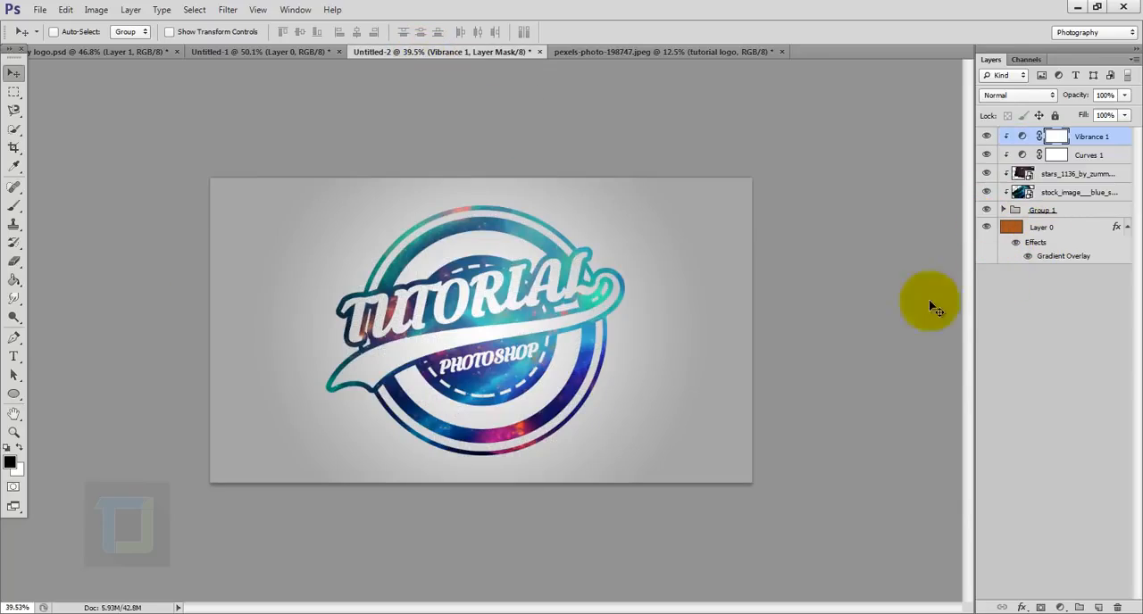
{"action": "left_click", "coordinate": [525, 300]}
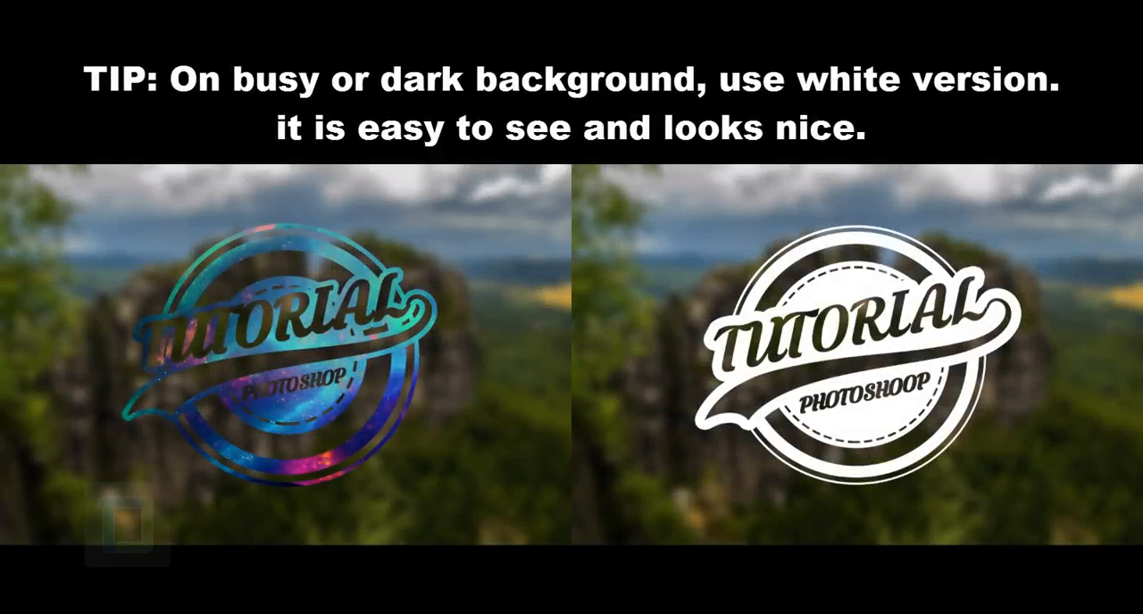